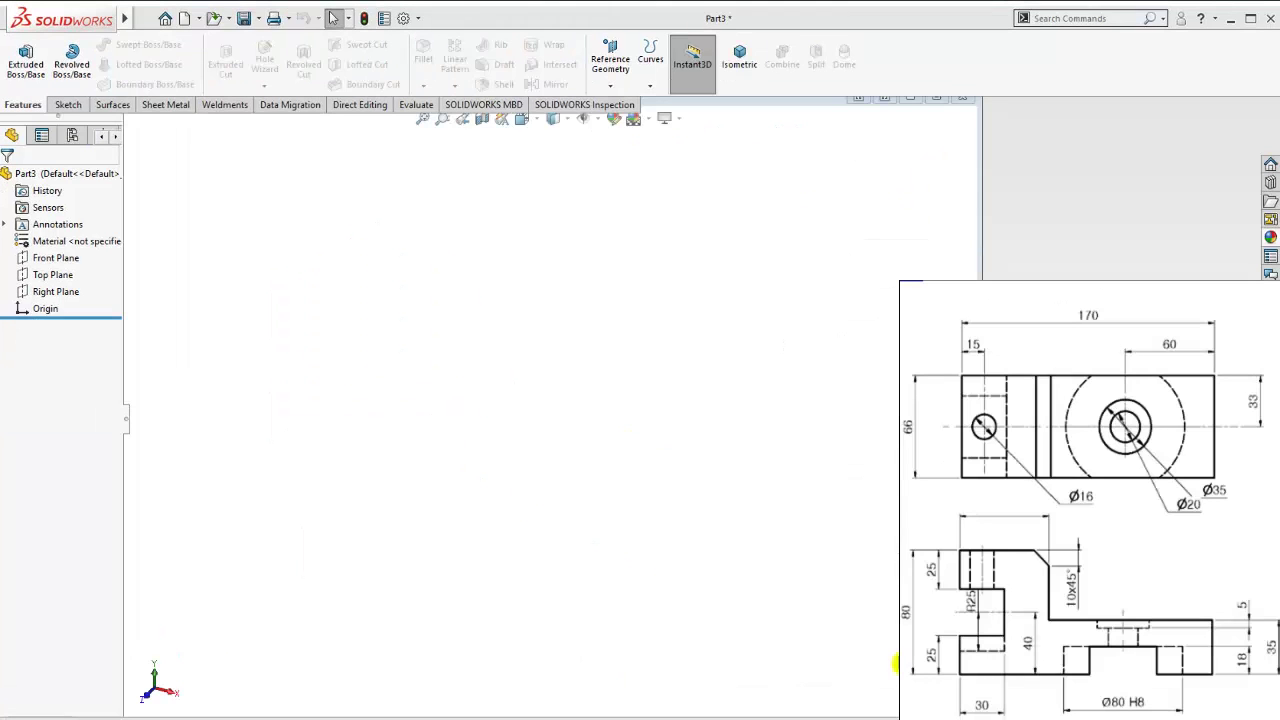
Begin Sketch1 on Part3's Front Plane and clear the plane selection.
{"action": "left_click", "coordinate": [56, 258]}
{"action": "left_click", "coordinate": [106, 240]}
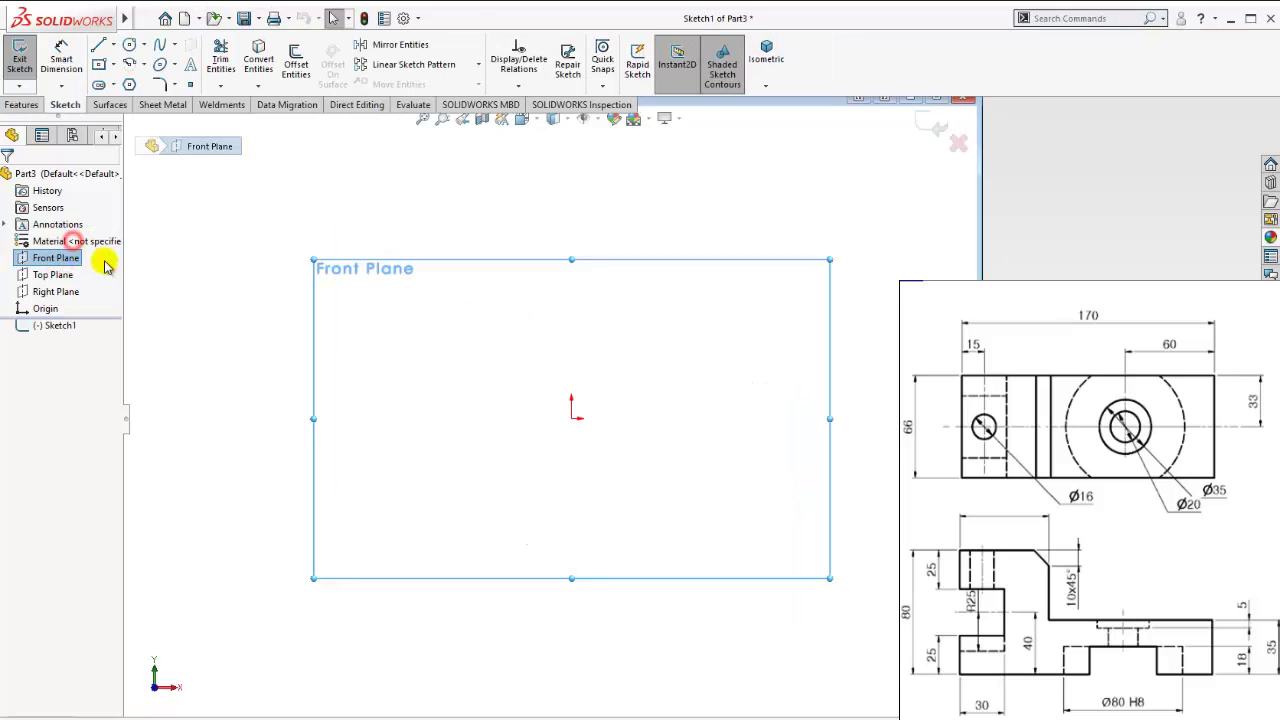
{"action": "right_click", "coordinate": [58, 258]}
{"action": "left_click", "coordinate": [677, 347]}
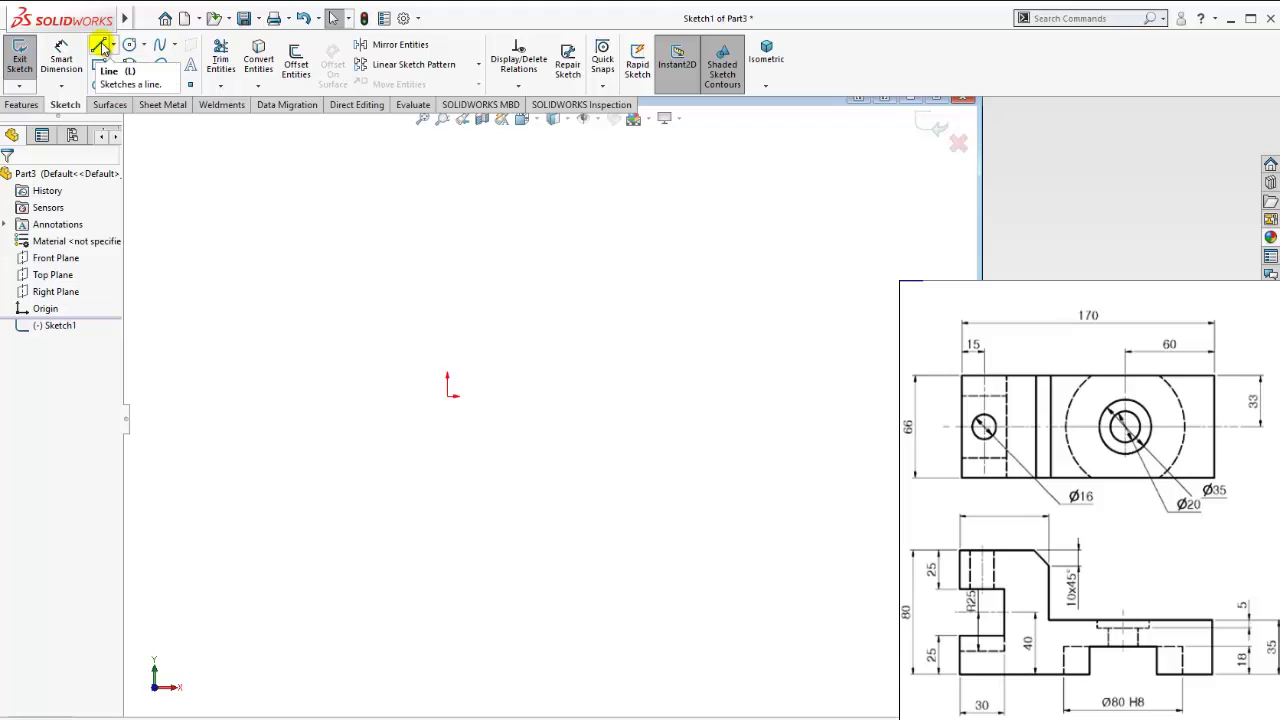
Draw the outline's bottom, stepped right end and top edges from the origin.
{"action": "left_click", "coordinate": [101, 46]}
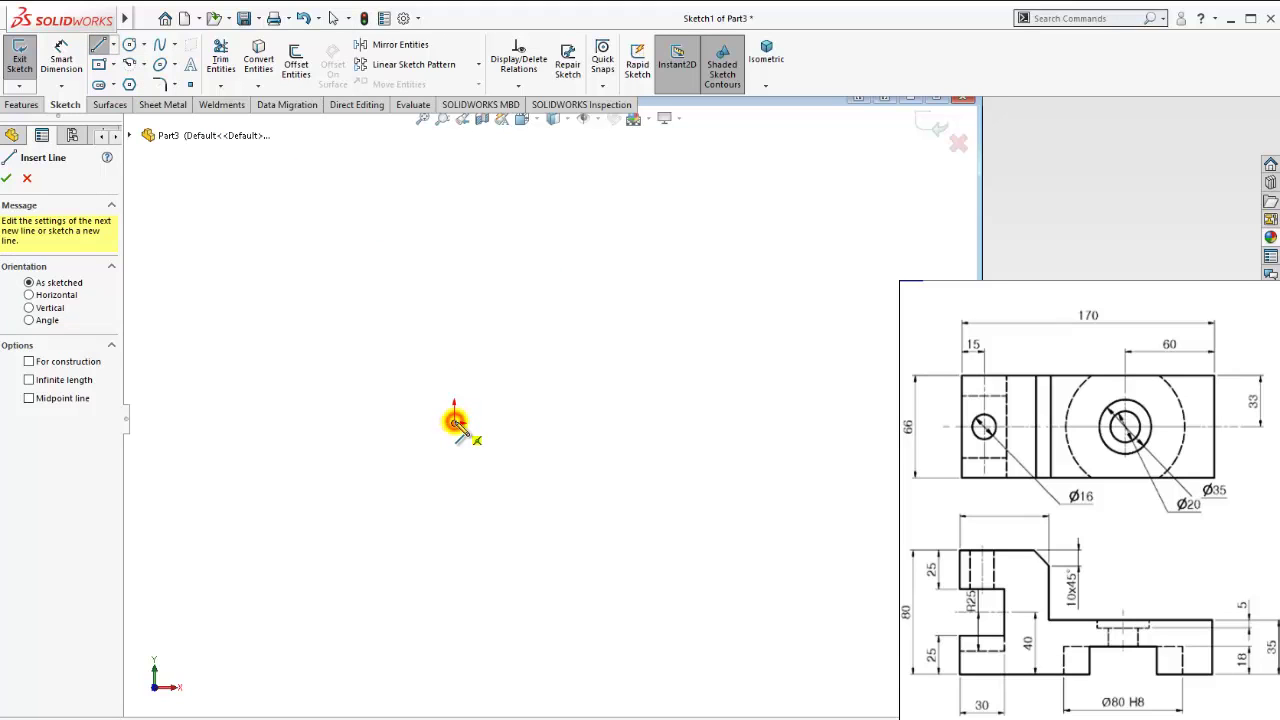
{"action": "left_click", "coordinate": [455, 421]}
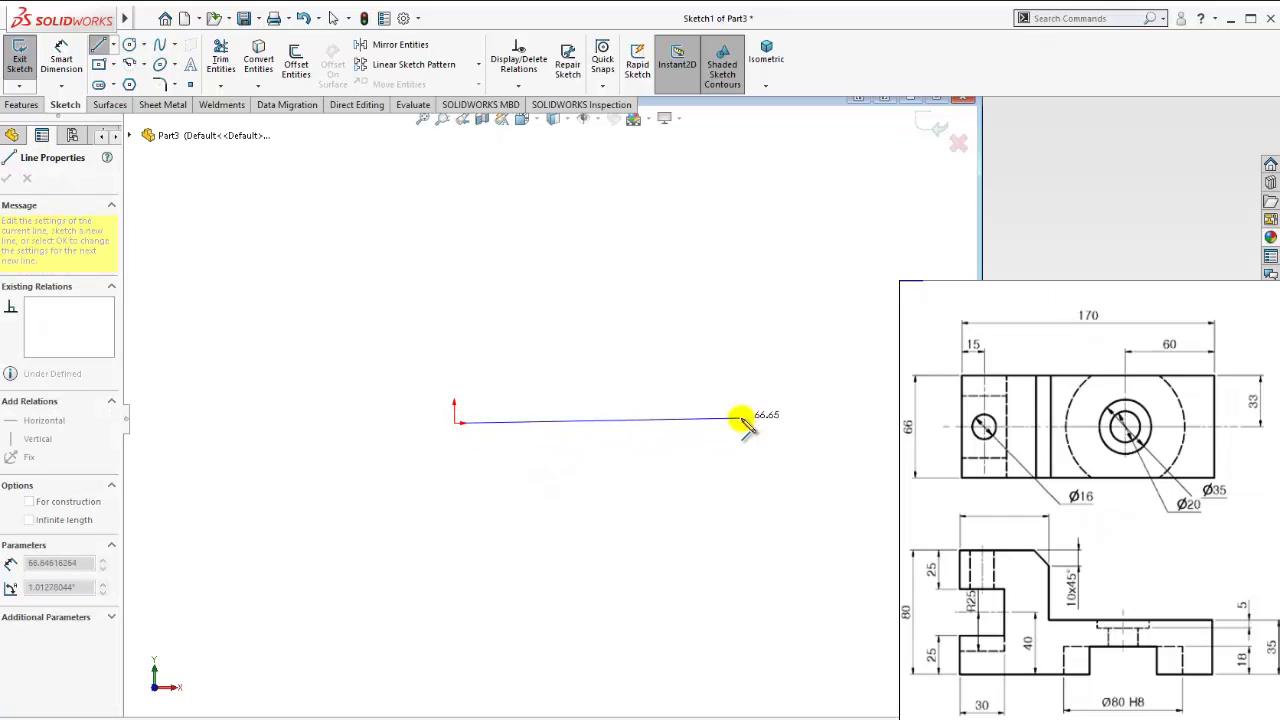
{"action": "left_click", "coordinate": [782, 423]}
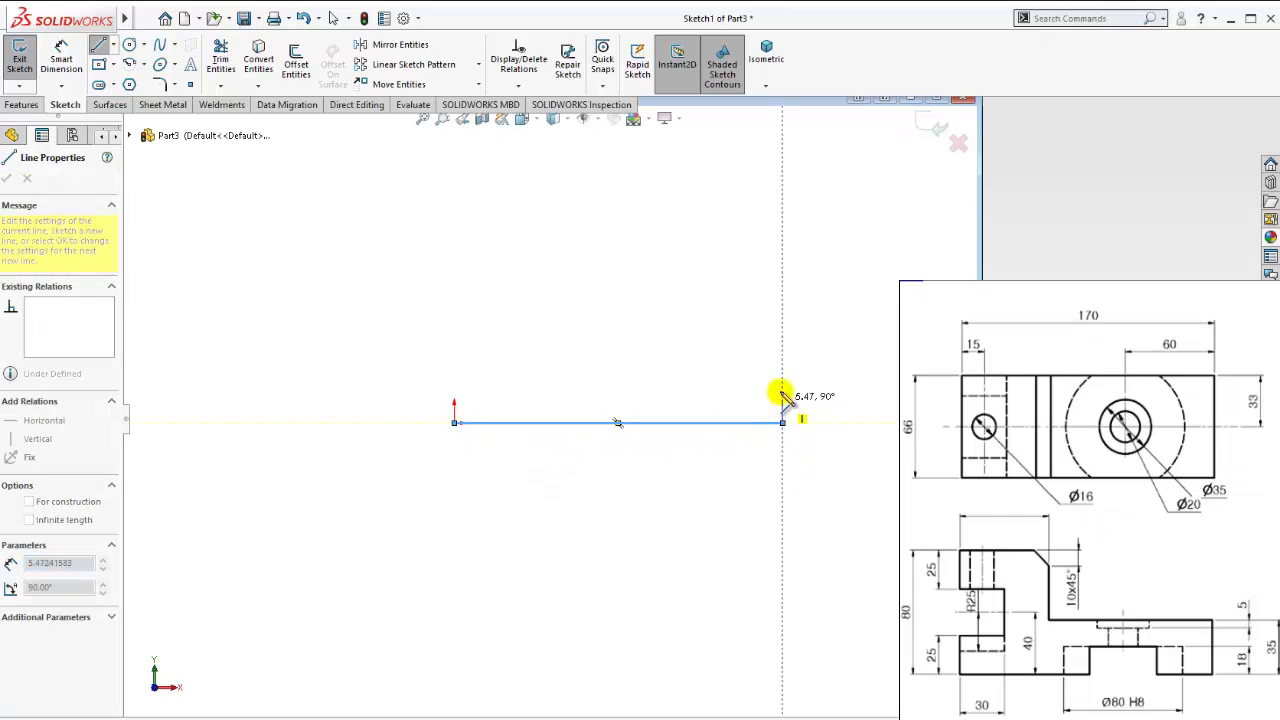
{"action": "left_click", "coordinate": [782, 378]}
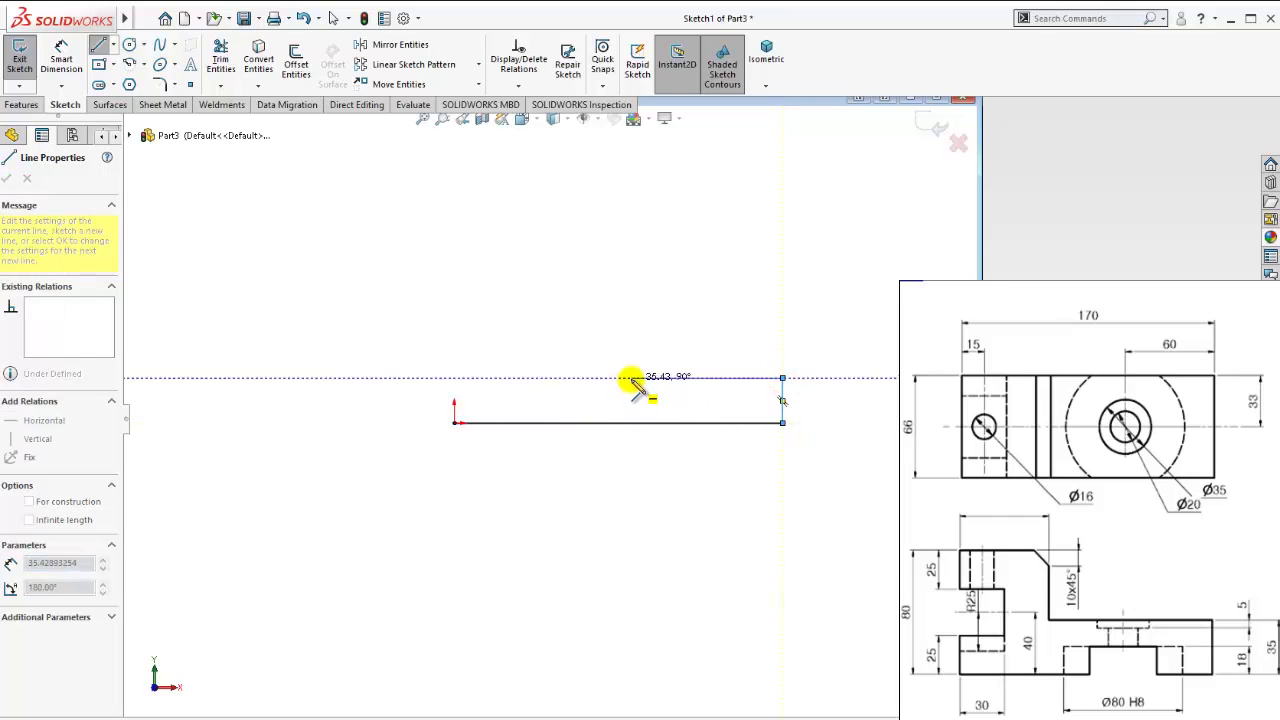
{"action": "left_click", "coordinate": [592, 378]}
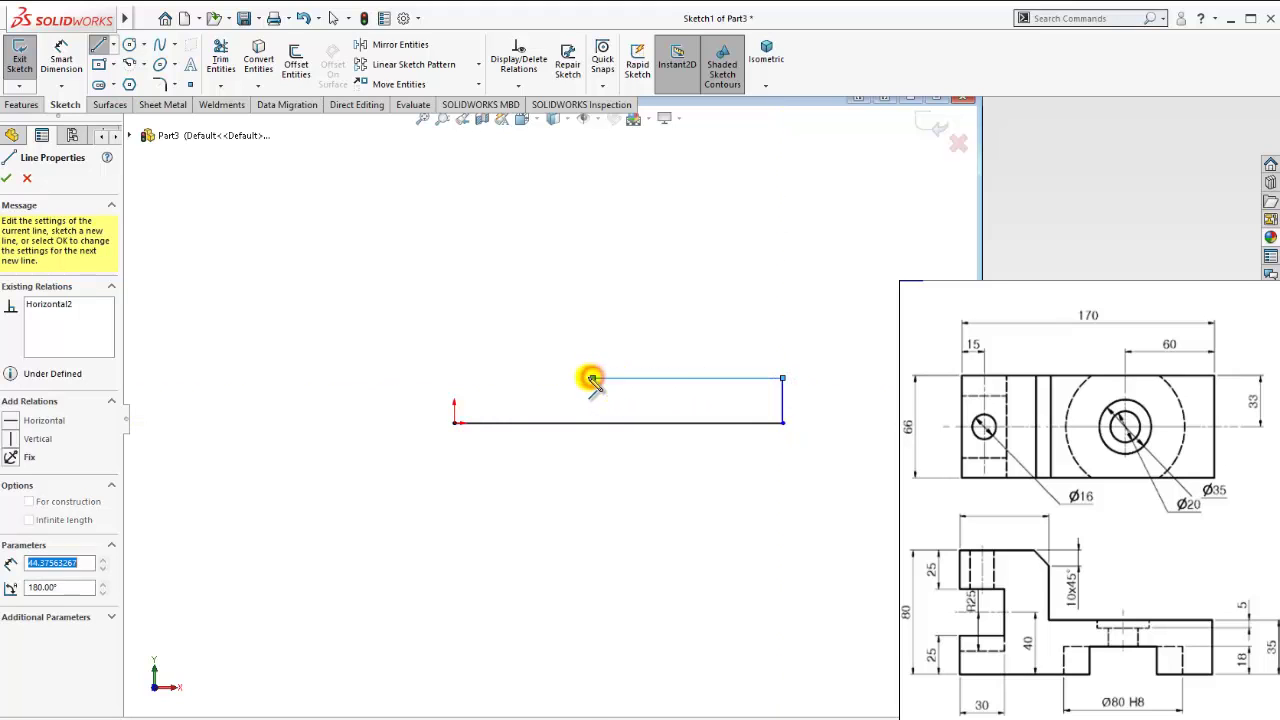
{"action": "left_click", "coordinate": [592, 268]}
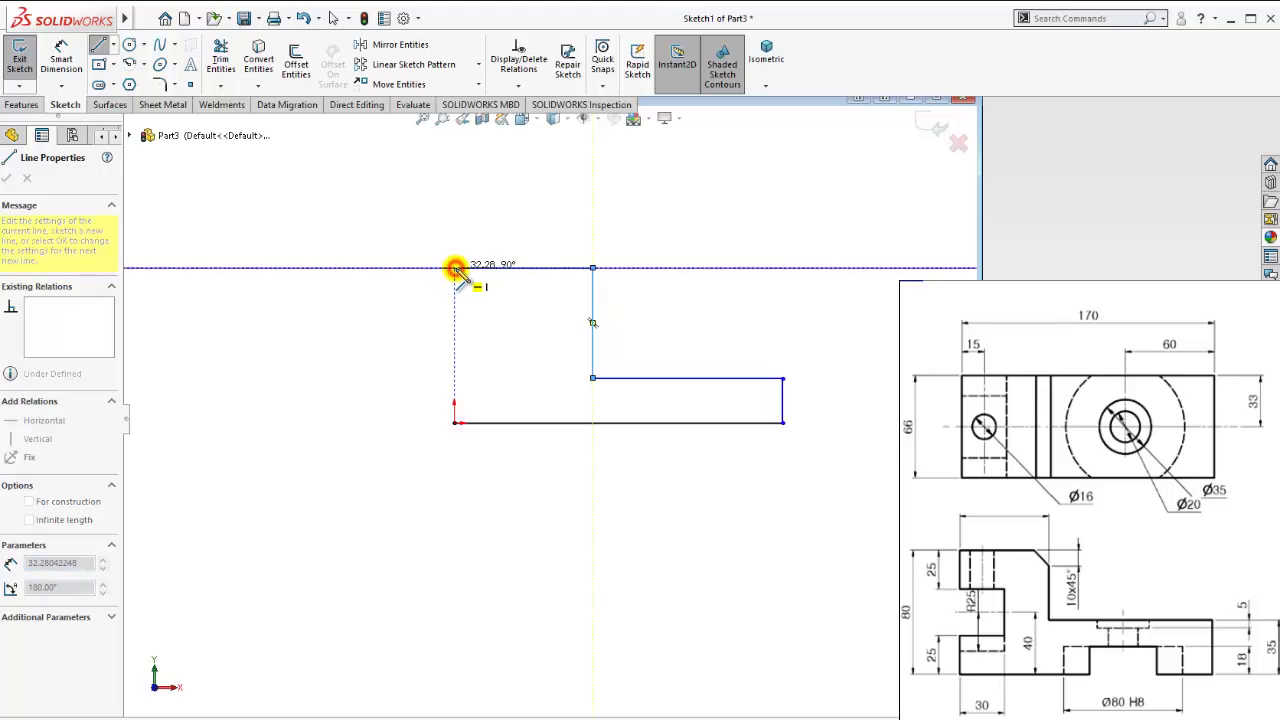
{"action": "left_click", "coordinate": [455, 268]}
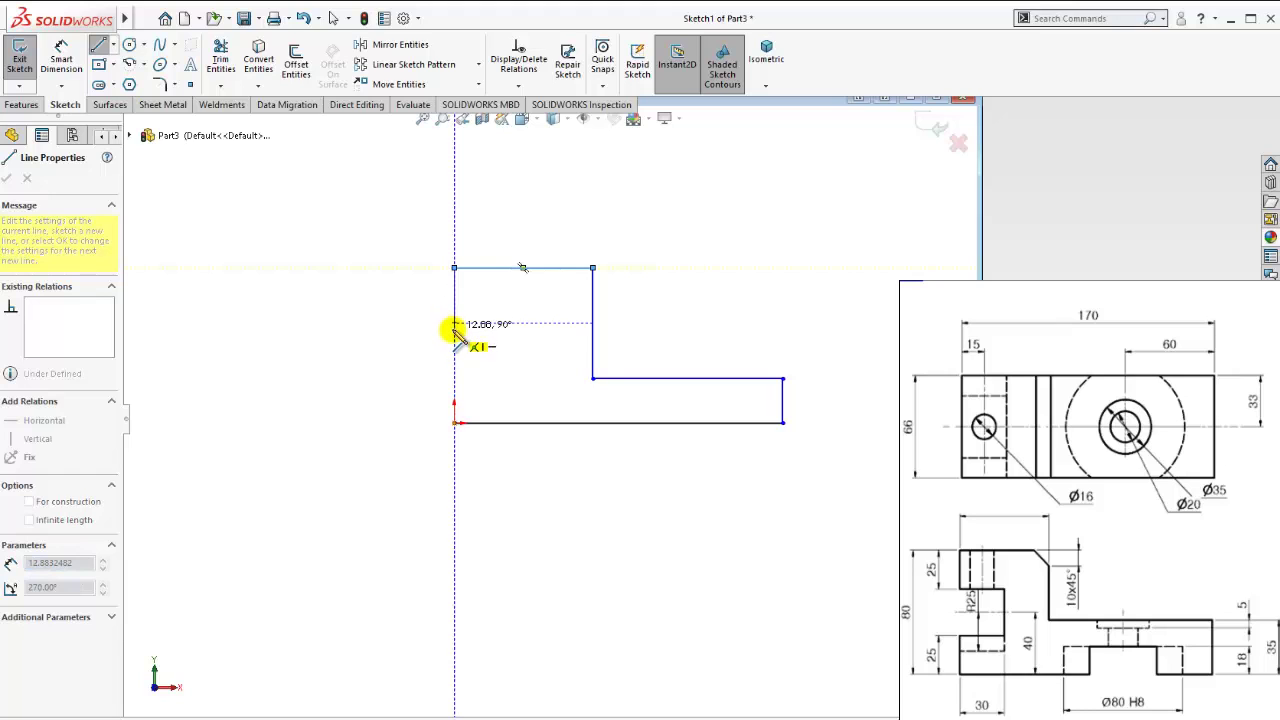
Draw the left-side rectangular notch and close the outline back at the origin.
{"action": "left_click", "coordinate": [454, 315]}
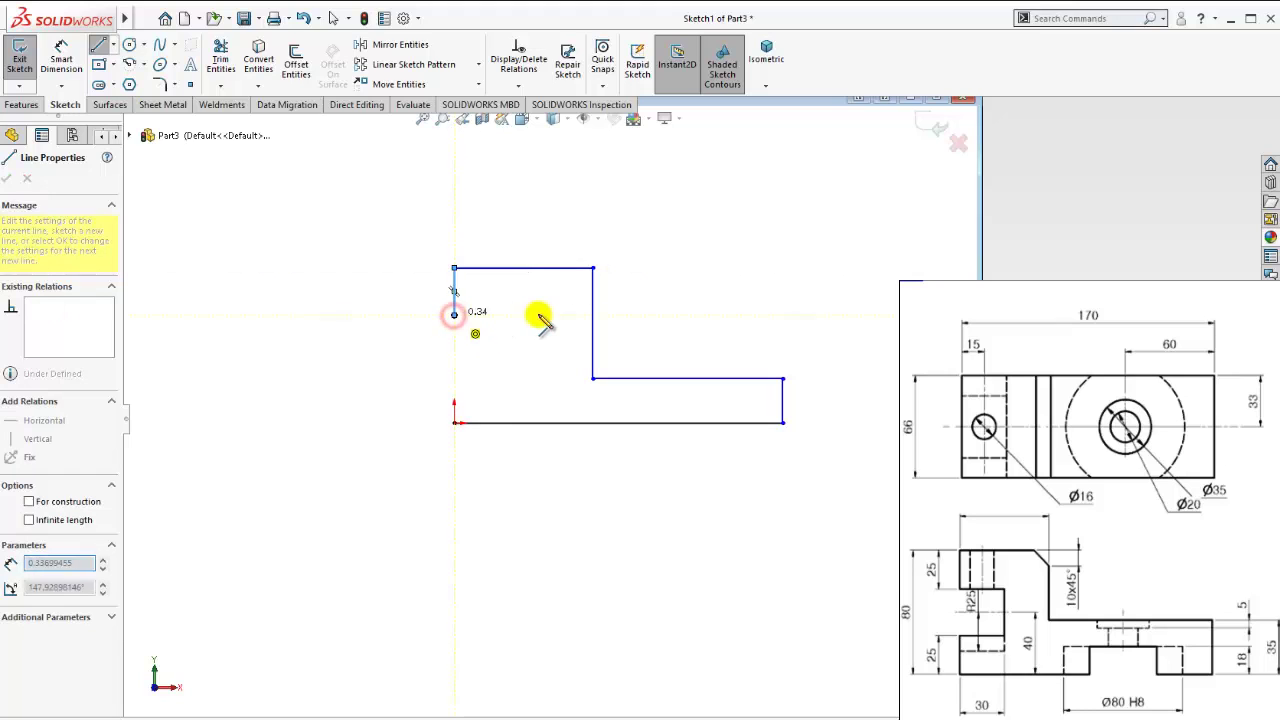
{"action": "left_click", "coordinate": [506, 315]}
{"action": "left_click", "coordinate": [506, 360]}
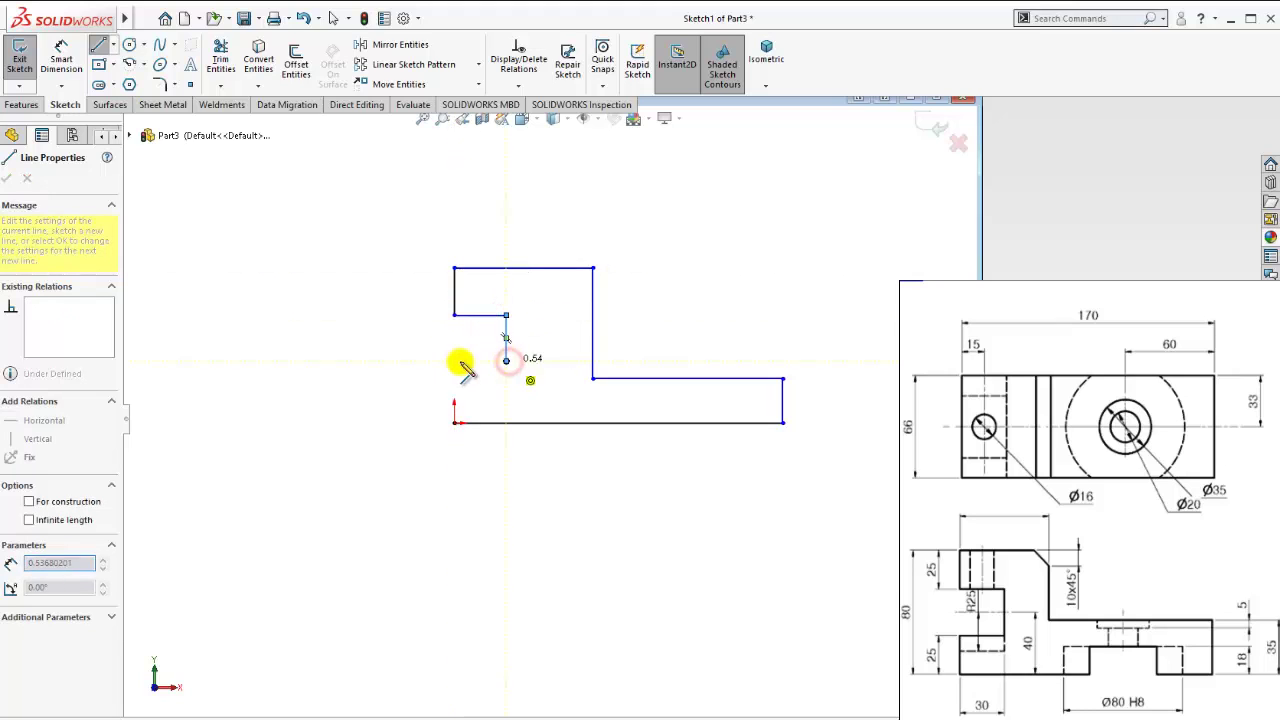
{"action": "left_click", "coordinate": [454, 361]}
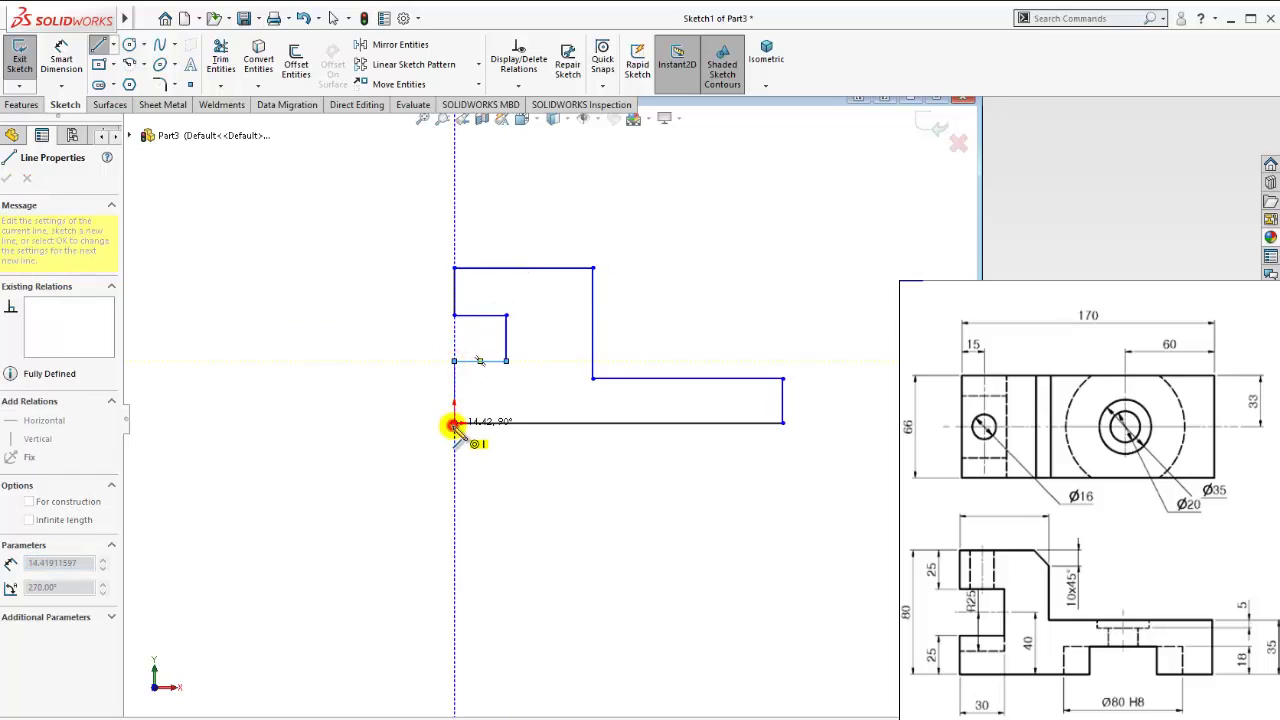
{"action": "left_click", "coordinate": [455, 422]}
{"action": "key", "text": "Escape"}
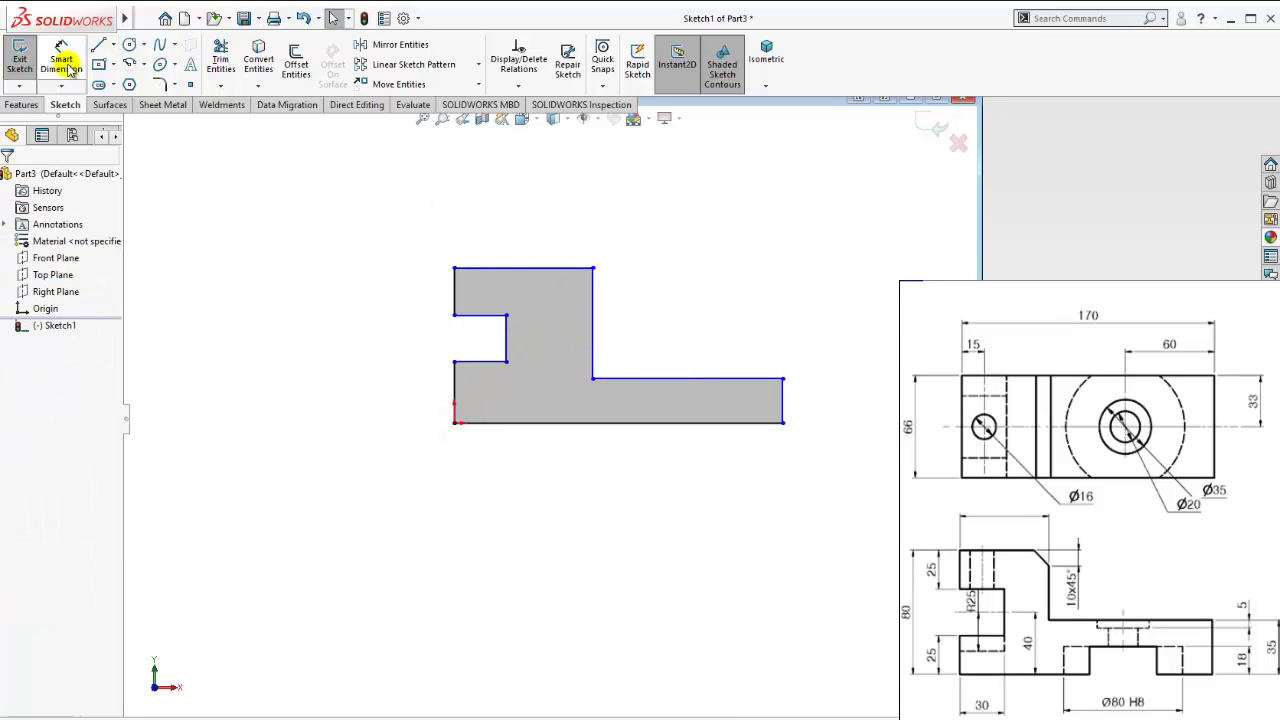
Dimension the profile's bottom edge to 170 mm.
{"action": "left_click", "coordinate": [61, 58]}
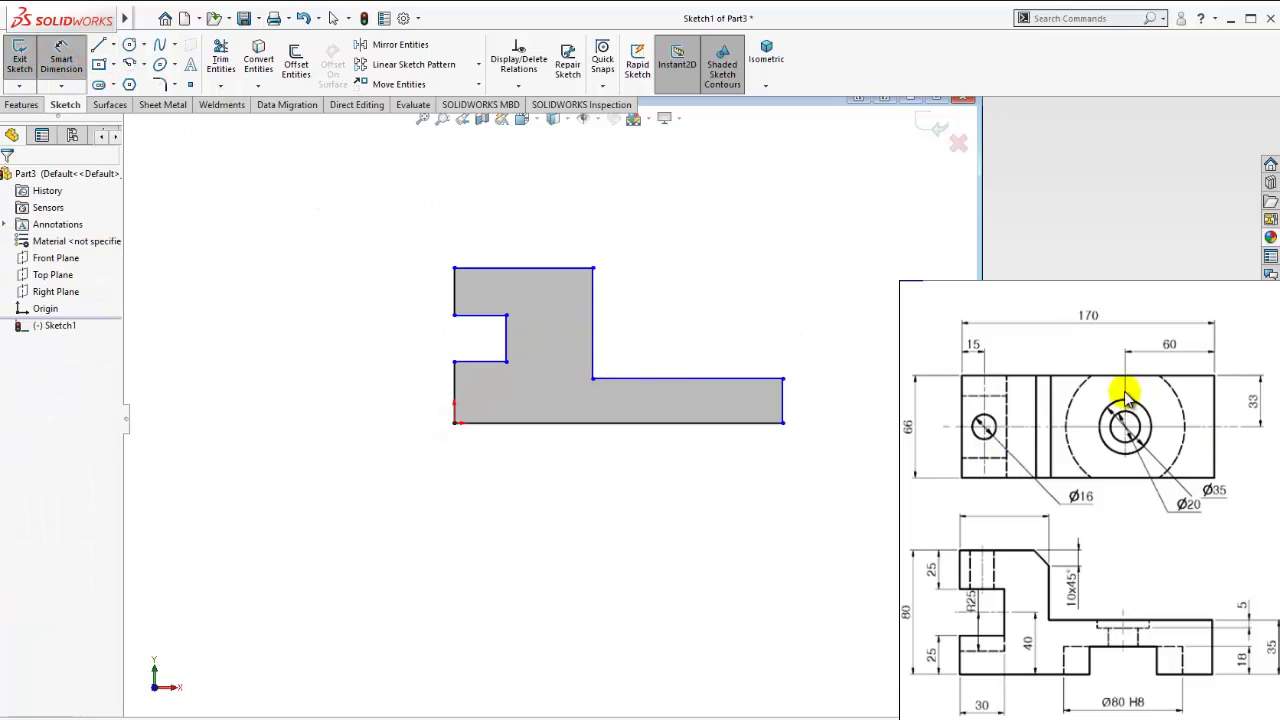
{"action": "left_click", "coordinate": [1086, 315]}
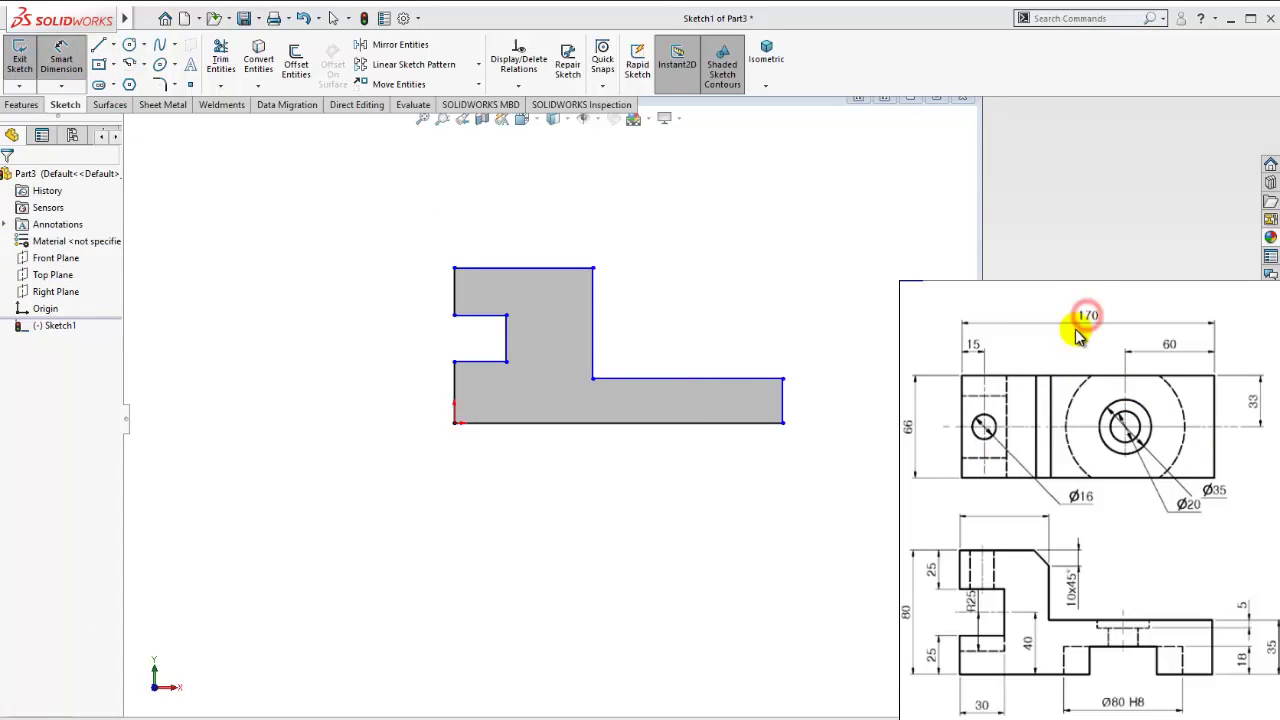
{"action": "left_click", "coordinate": [650, 428]}
{"action": "left_click", "coordinate": [648, 486]}
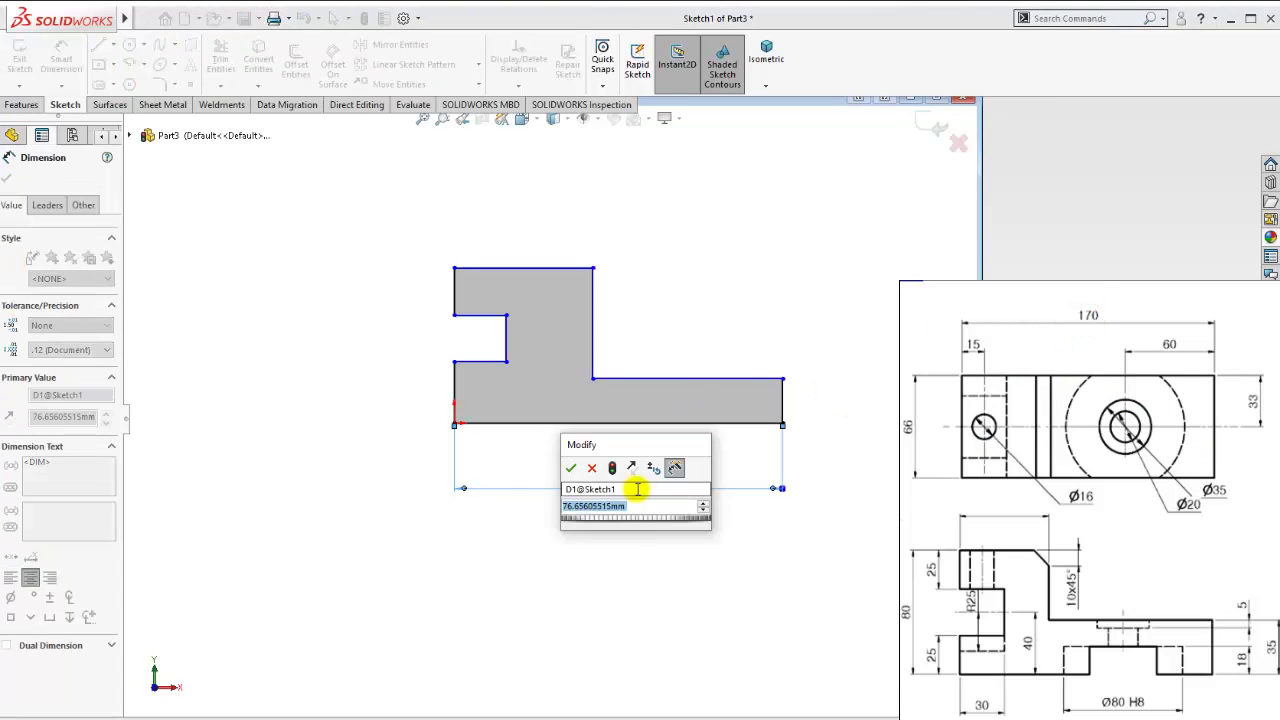
{"action": "type", "text": "170"}
{"action": "key", "text": "Return"}
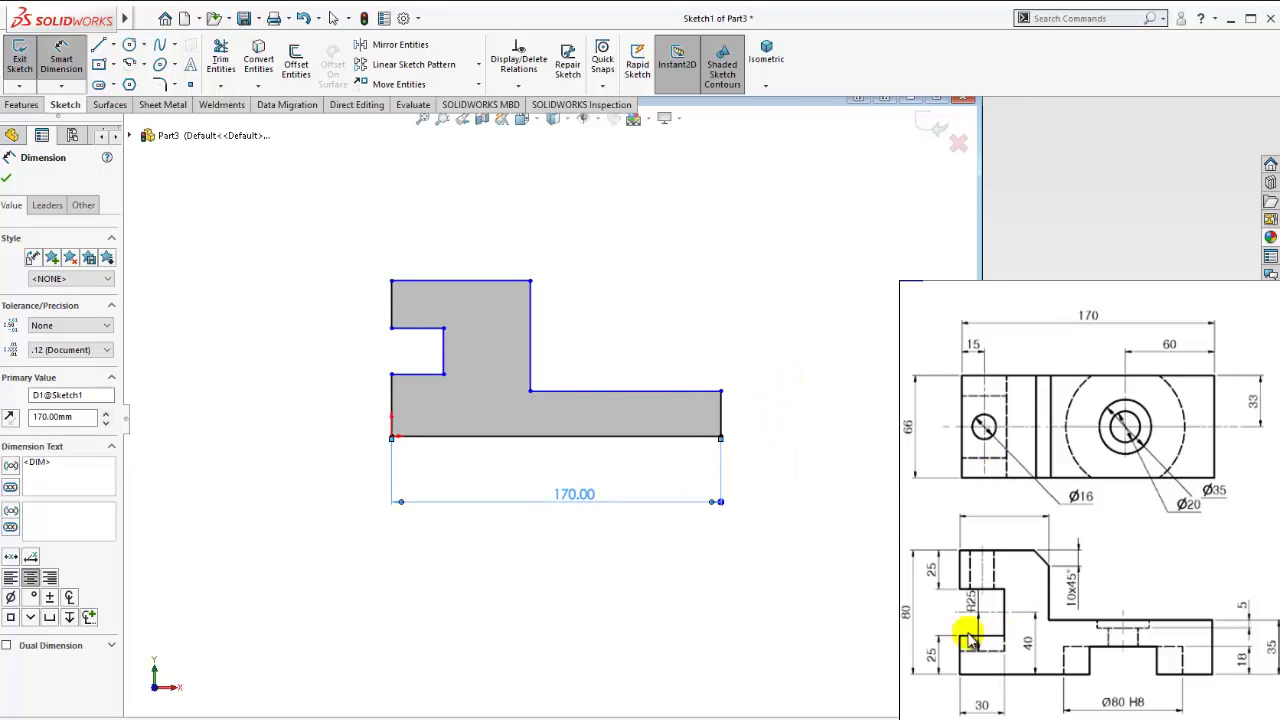
Add the 80 mm overall height and 35 mm right-end height dimensions.
{"action": "left_click", "coordinate": [427, 281]}
{"action": "left_click", "coordinate": [418, 436]}
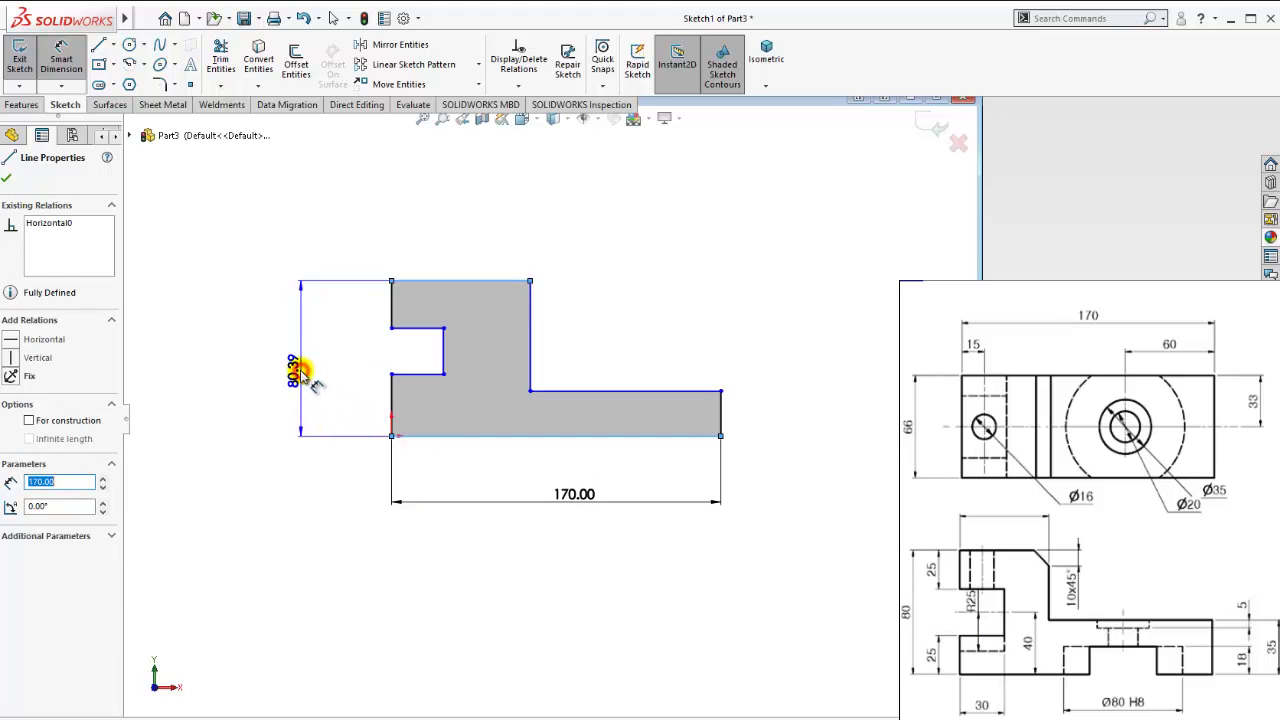
{"action": "left_click", "coordinate": [301, 368]}
{"action": "type", "text": "80"}
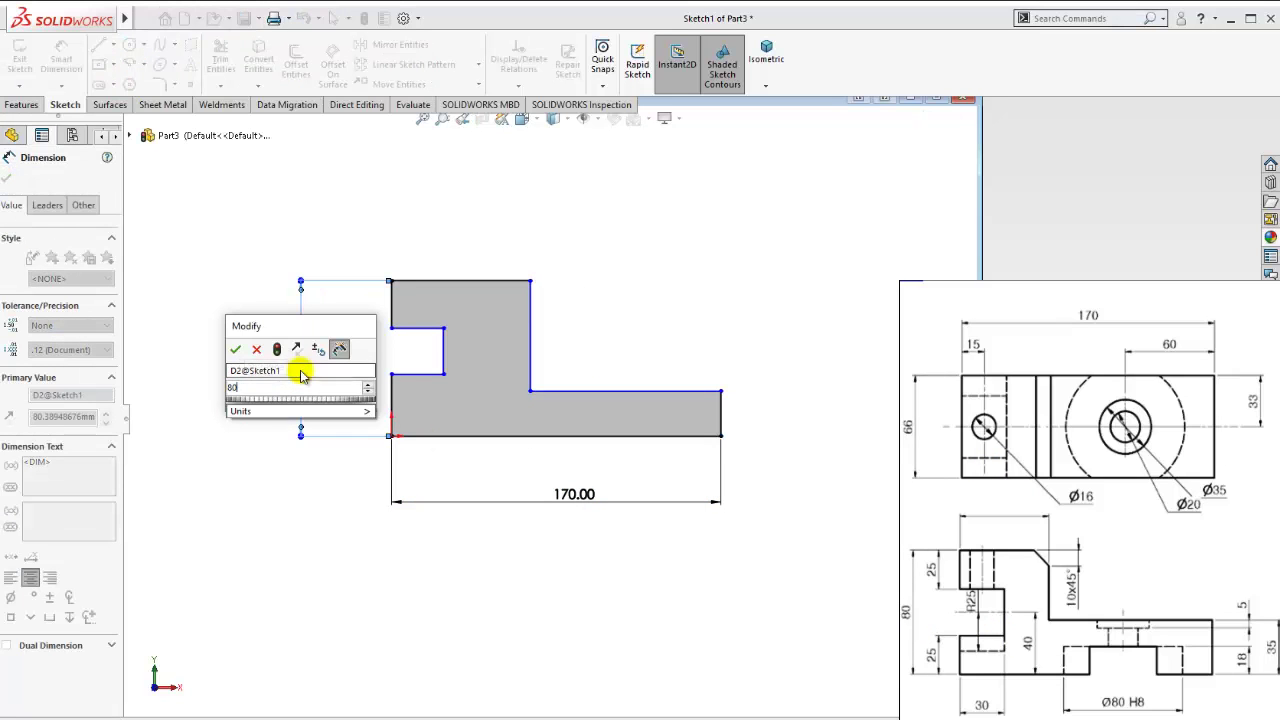
{"action": "key", "text": "Return"}
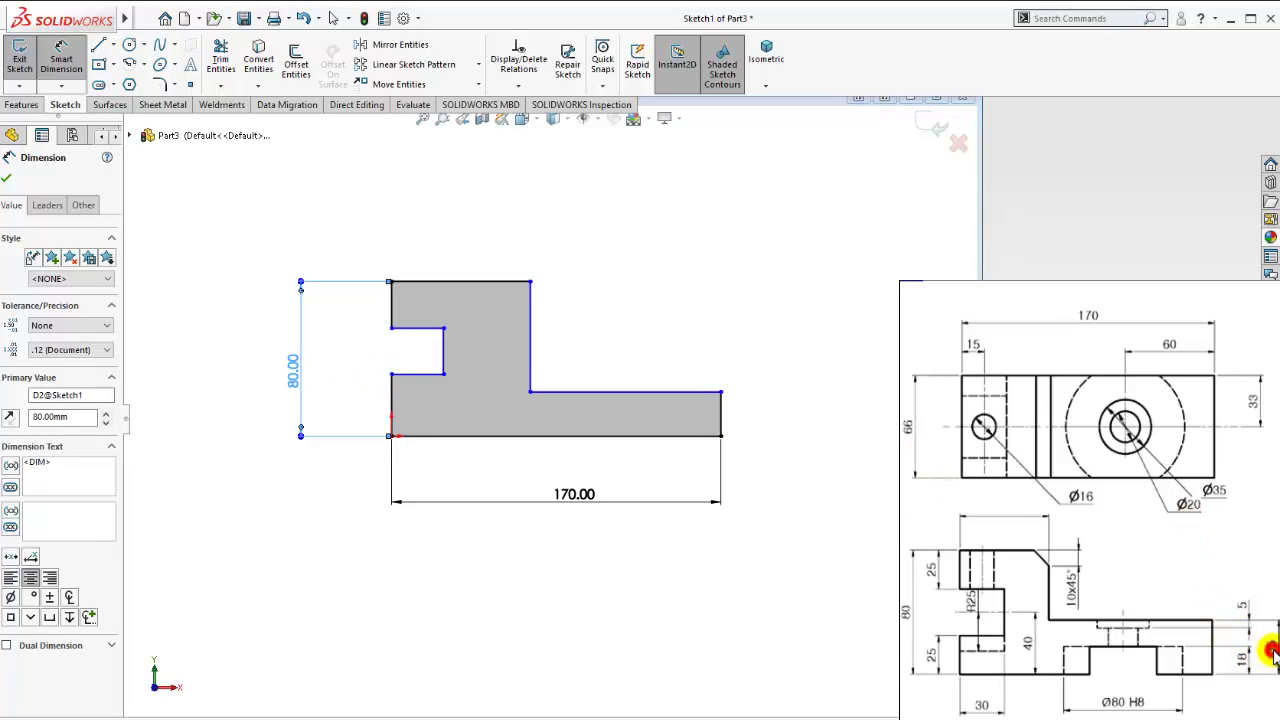
{"action": "left_click", "coordinate": [719, 412]}
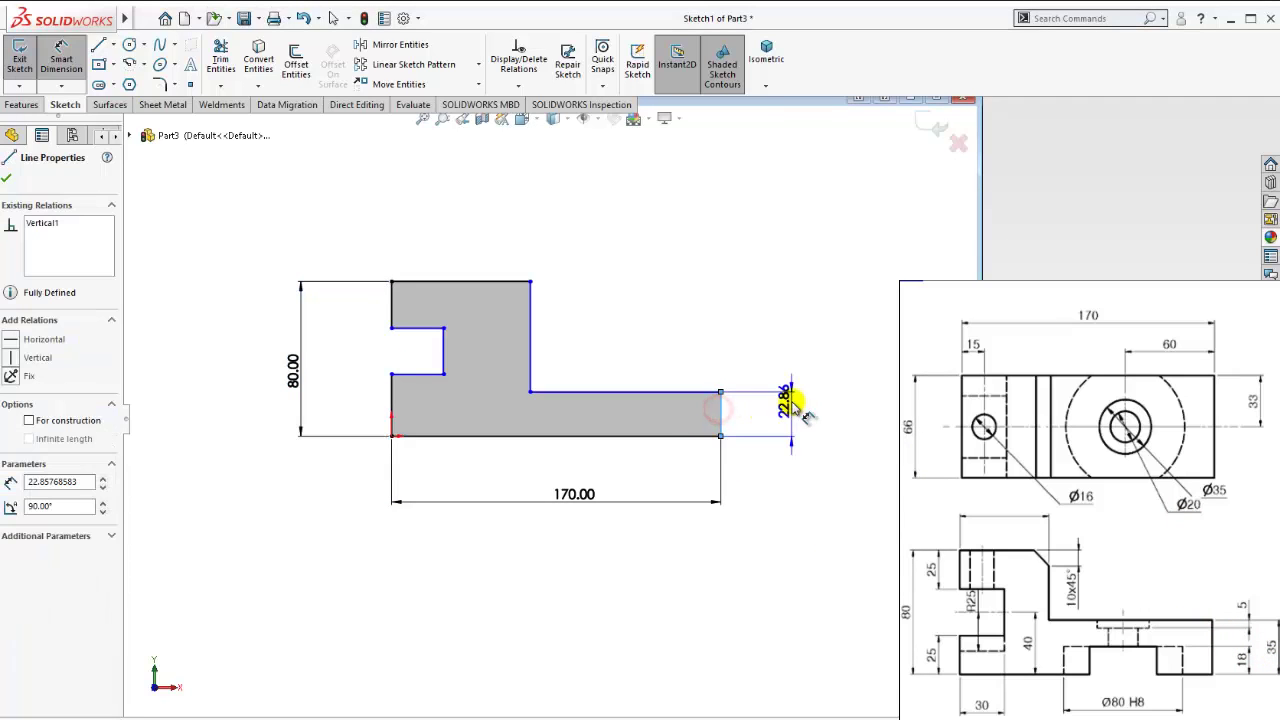
{"action": "left_click", "coordinate": [792, 420]}
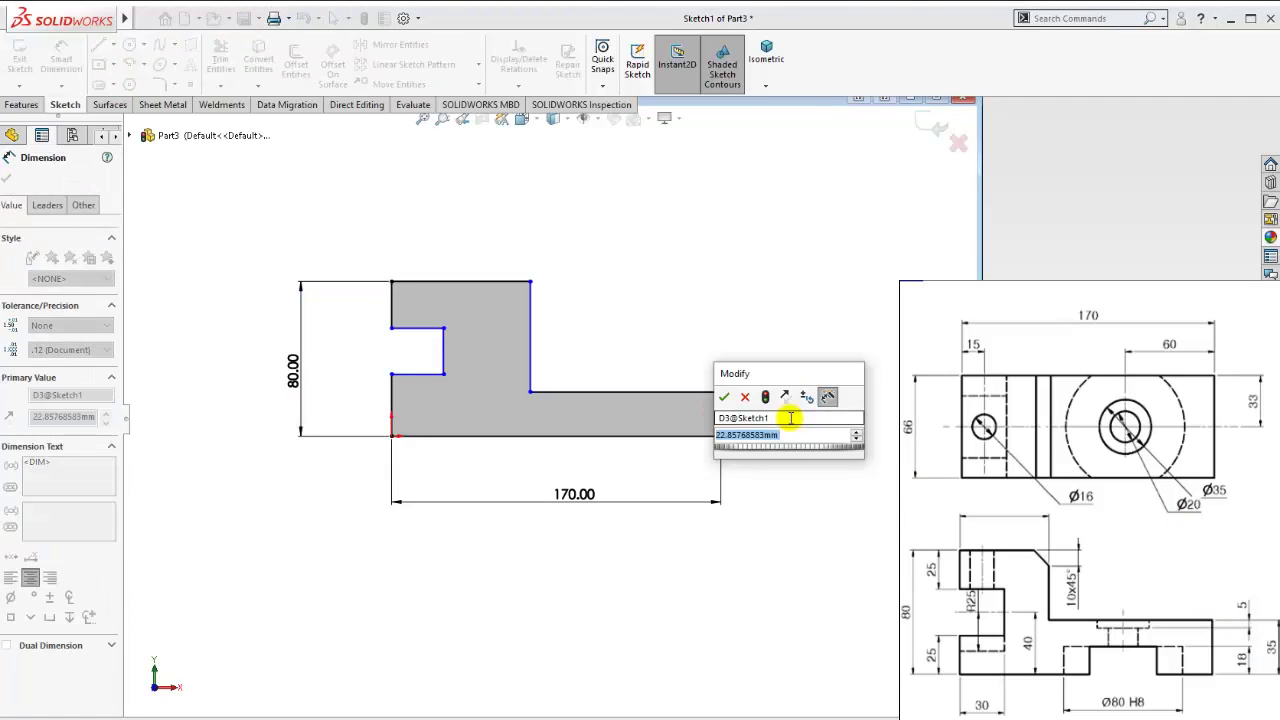
{"action": "type", "text": "35"}
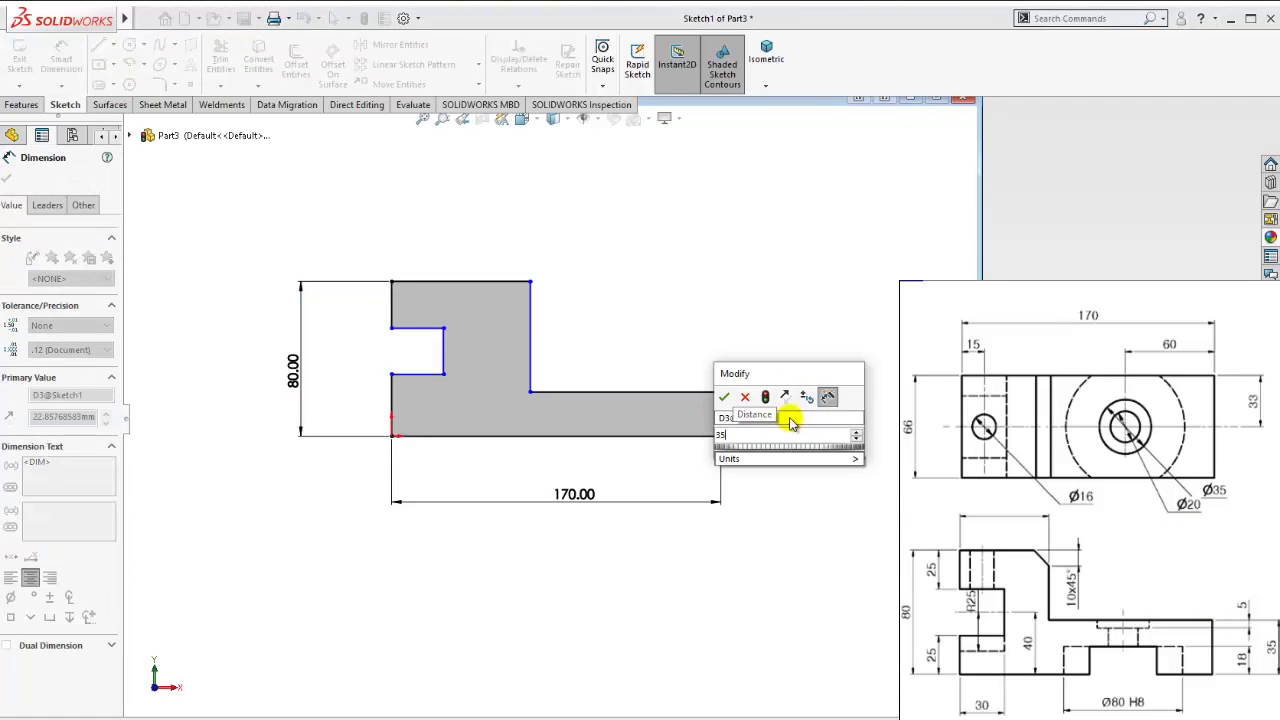
{"action": "key", "text": "Return"}
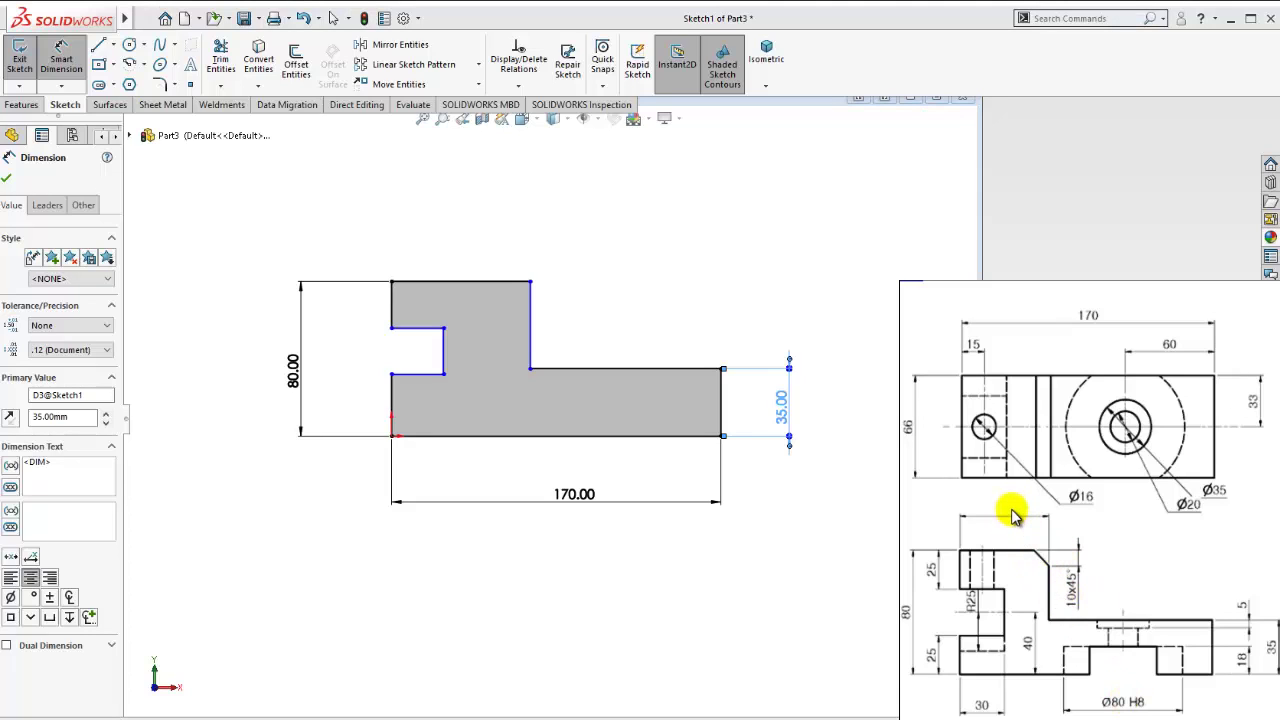
Dimension the profile's top edge to 60 mm.
{"action": "left_click", "coordinate": [455, 284]}
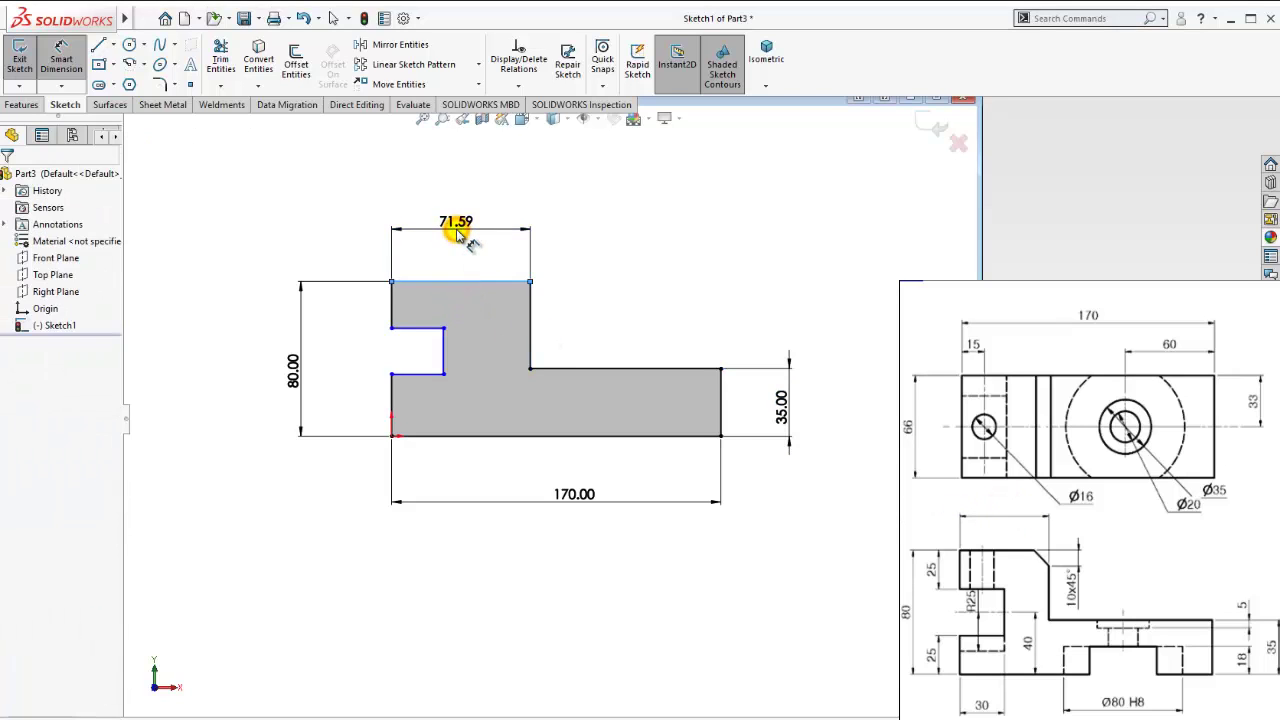
{"action": "left_click", "coordinate": [460, 234]}
{"action": "type", "text": "60"}
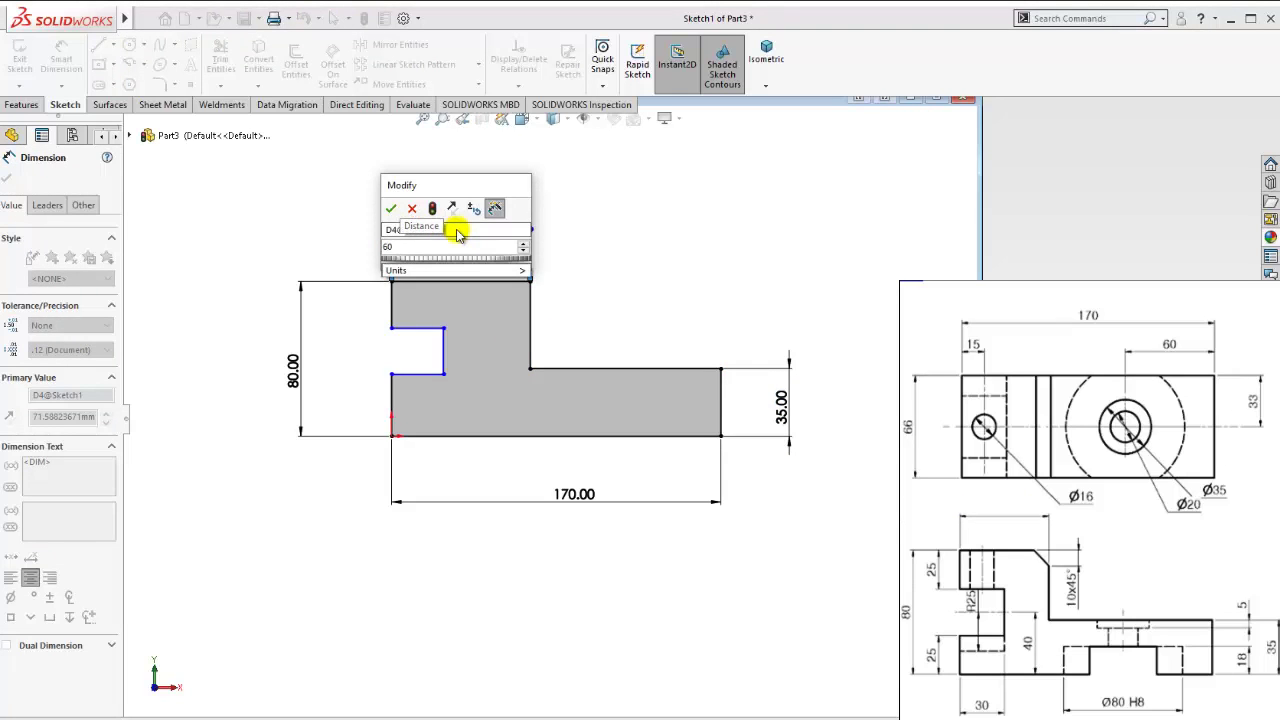
{"action": "key", "text": "Return"}
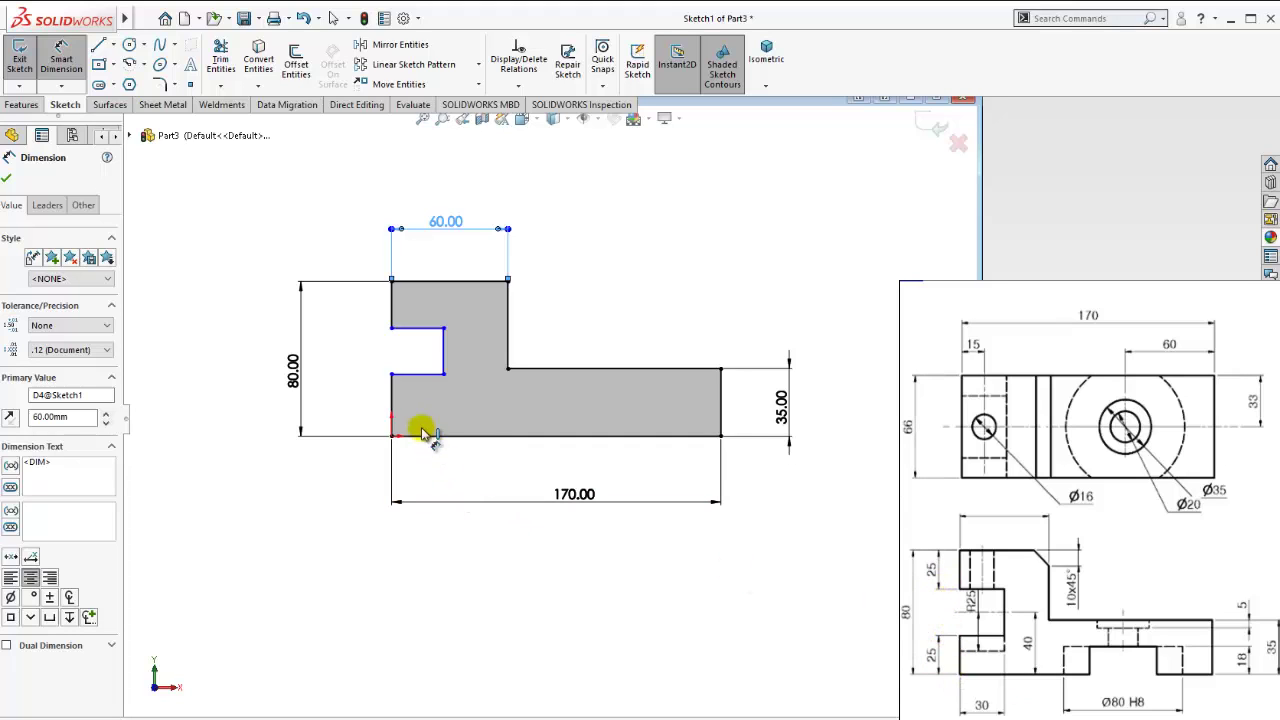
Set the left edges below and above the notch to 25 mm each.
{"action": "left_click", "coordinate": [392, 400]}
{"action": "left_click", "coordinate": [357, 400]}
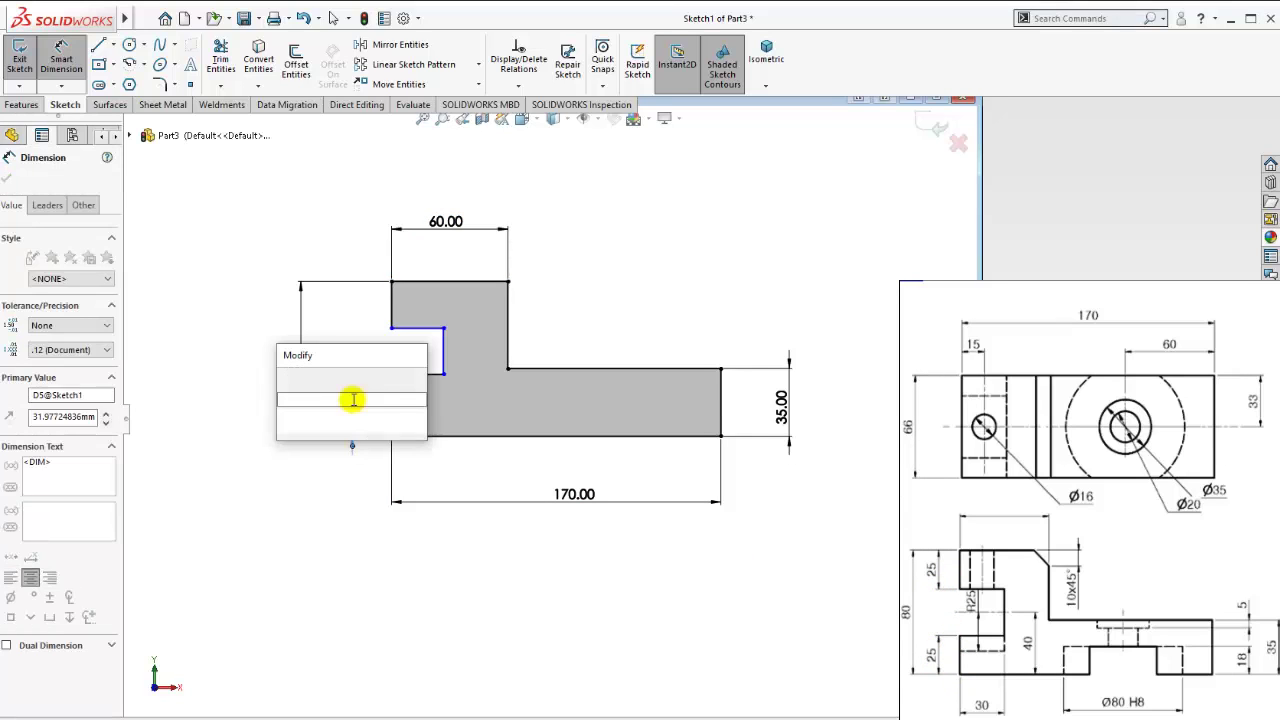
{"action": "type", "text": "25"}
{"action": "key", "text": "Return"}
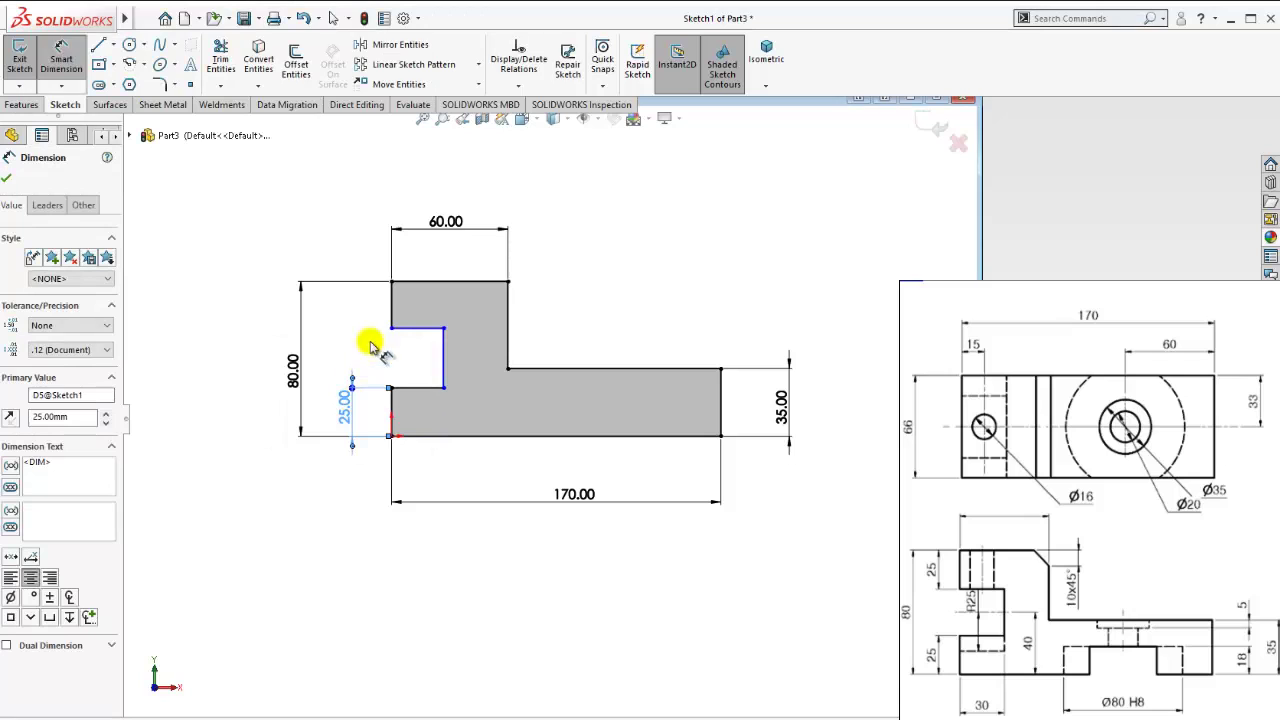
{"action": "left_click", "coordinate": [390, 302]}
{"action": "left_click", "coordinate": [352, 300]}
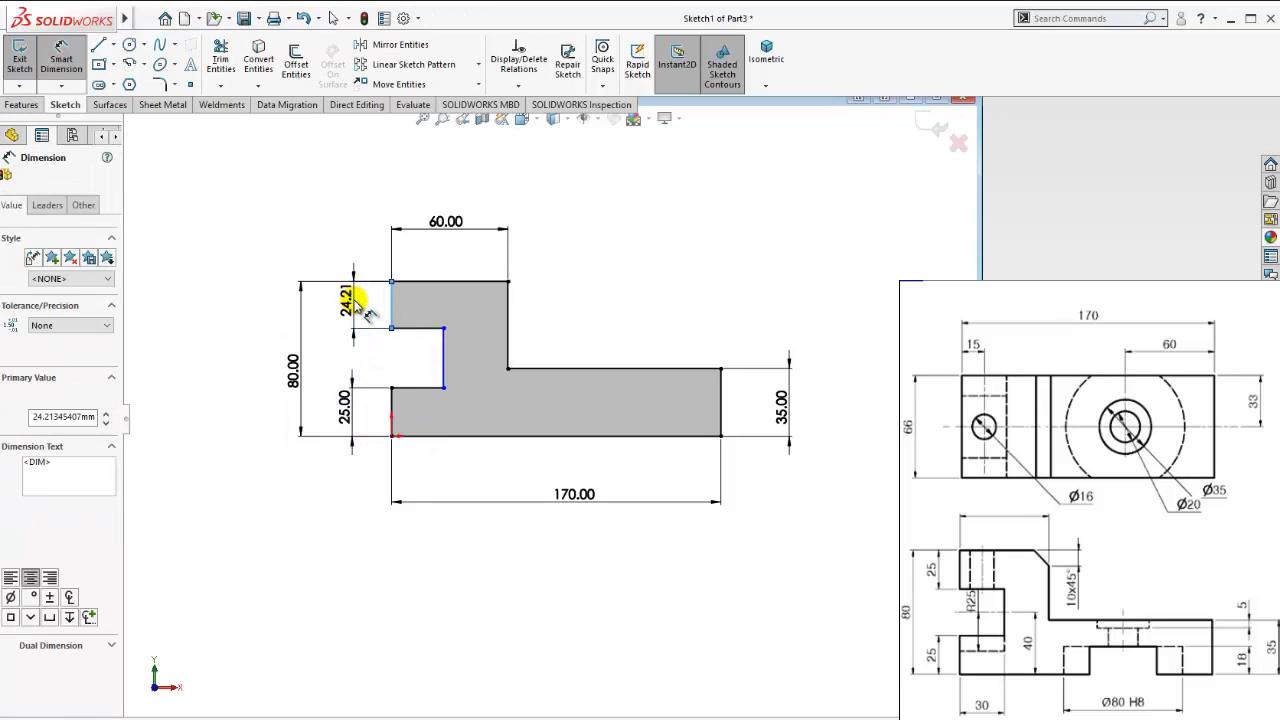
{"action": "type", "text": "25"}
{"action": "key", "text": "Return"}
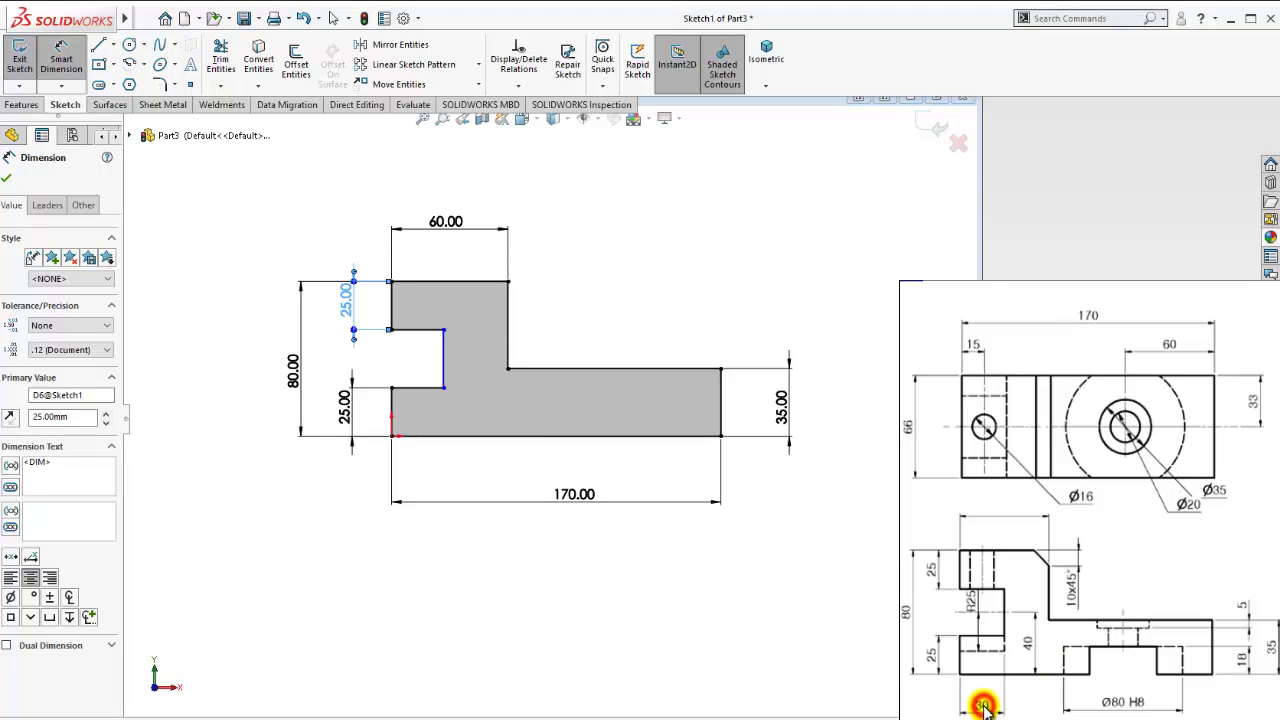
Dimension the notch depth to 30 mm and move that dimension into the notch.
{"action": "left_click", "coordinate": [418, 389]}
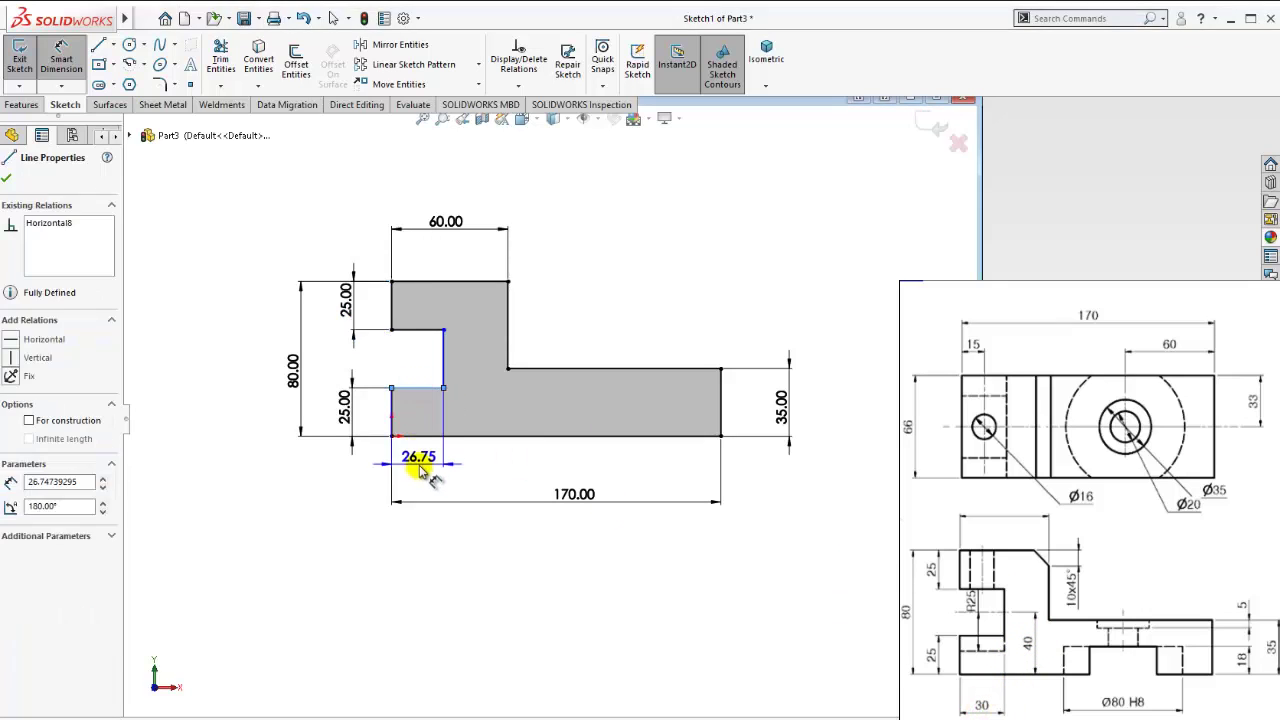
{"action": "left_click", "coordinate": [424, 477]}
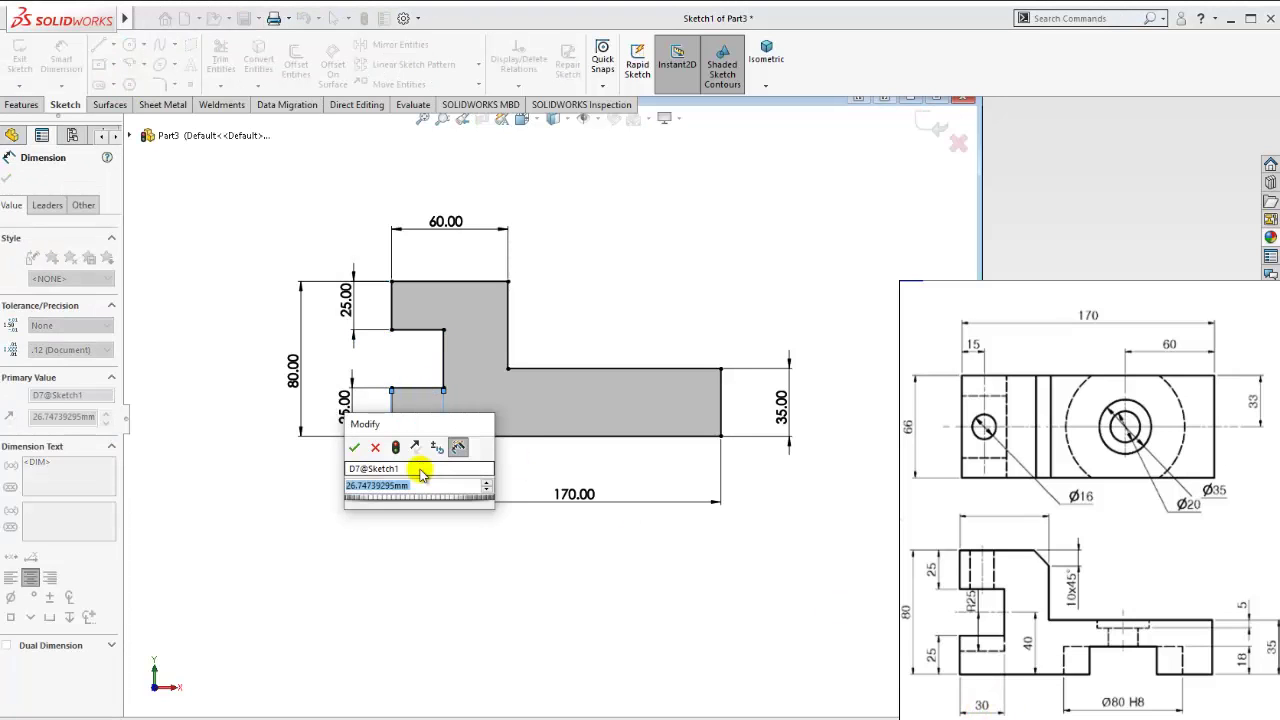
{"action": "type", "text": "30"}
{"action": "key", "text": "Return"}
{"action": "key", "text": "Escape"}
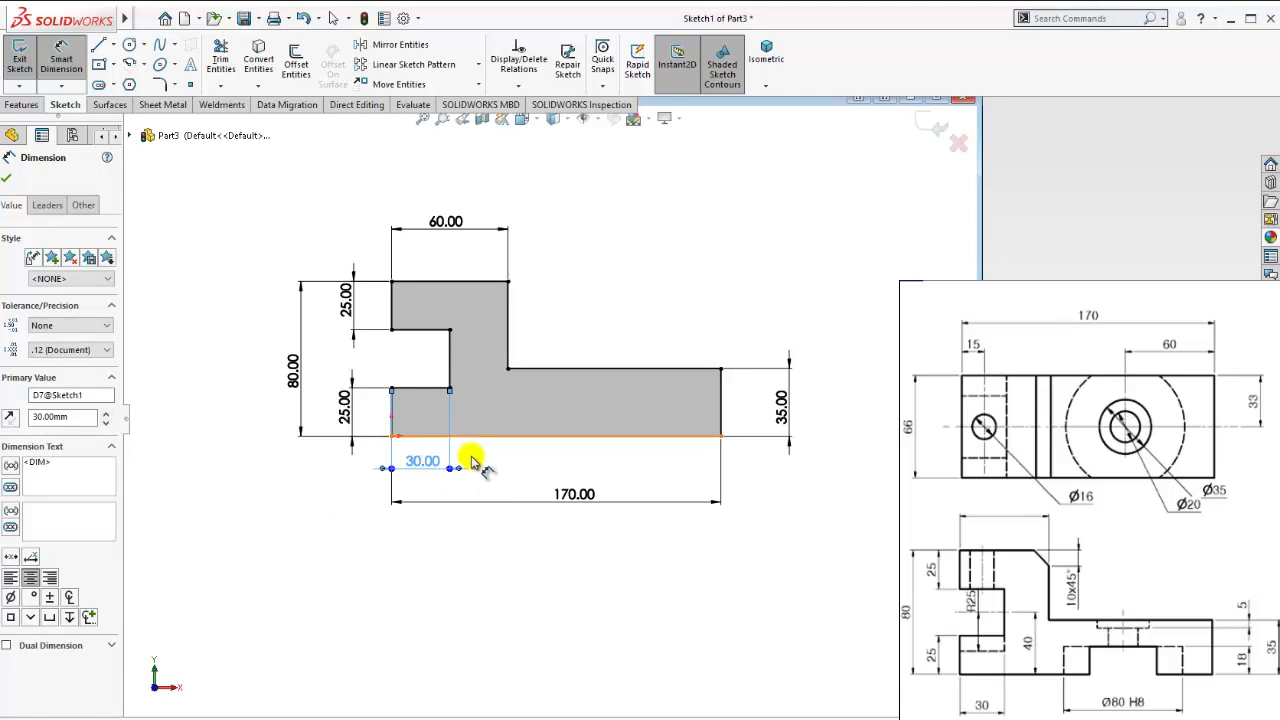
{"action": "key", "text": "Escape"}
{"action": "left_click_drag", "start_coordinate": [420, 460], "coordinate": [418, 355]}
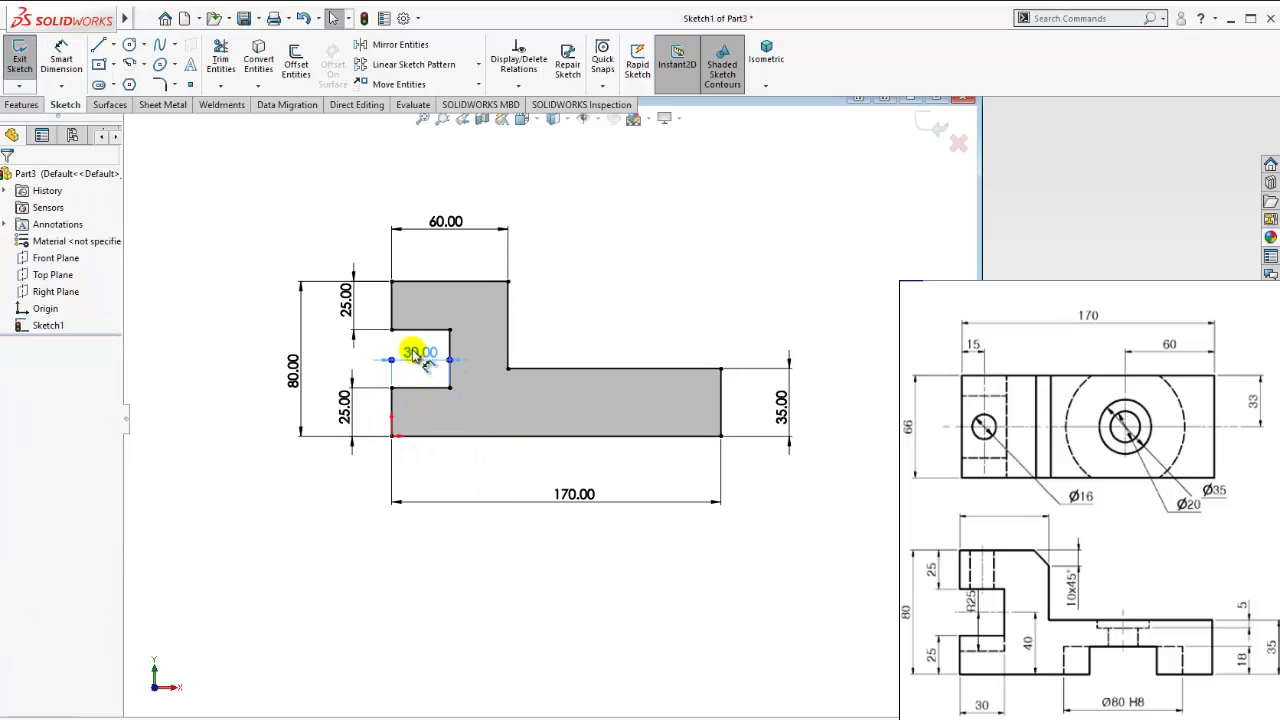
{"action": "left_click", "coordinate": [885, 378]}
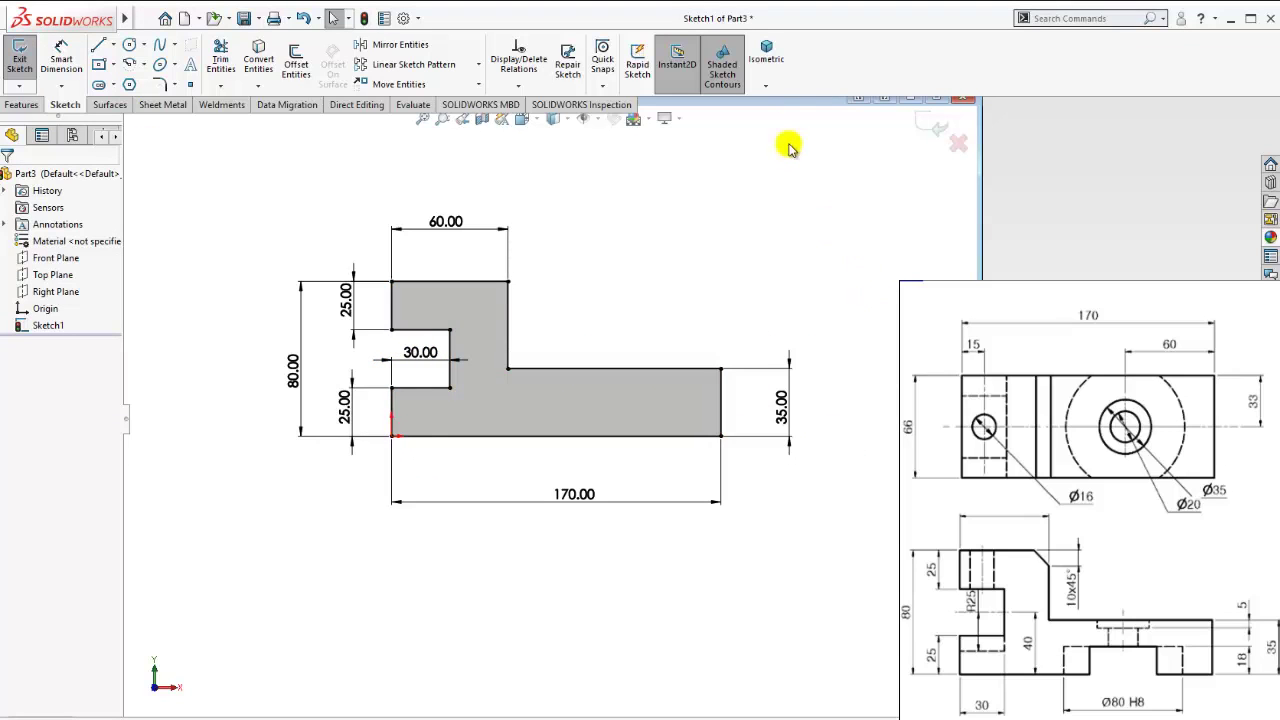
Extrude the profile Mid Plane to 66 mm, creating Boss-Extrude1.
{"action": "left_click", "coordinate": [781, 66]}
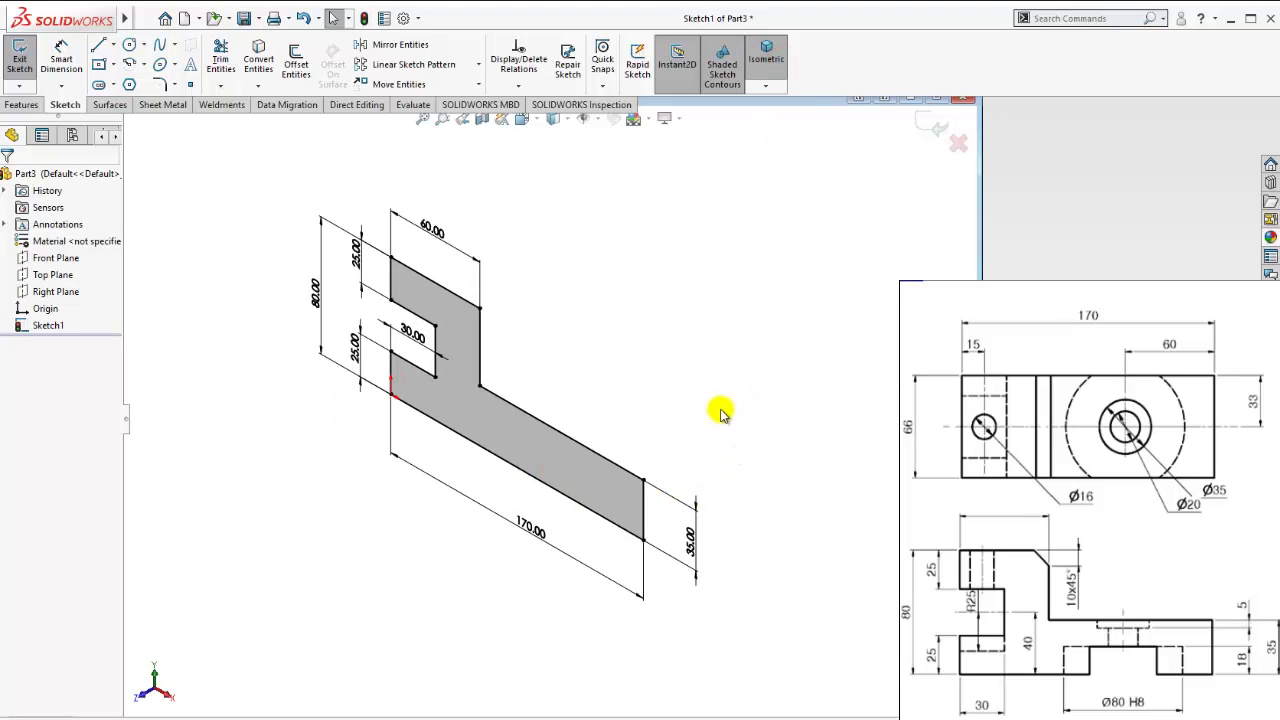
{"action": "left_click", "coordinate": [20, 103]}
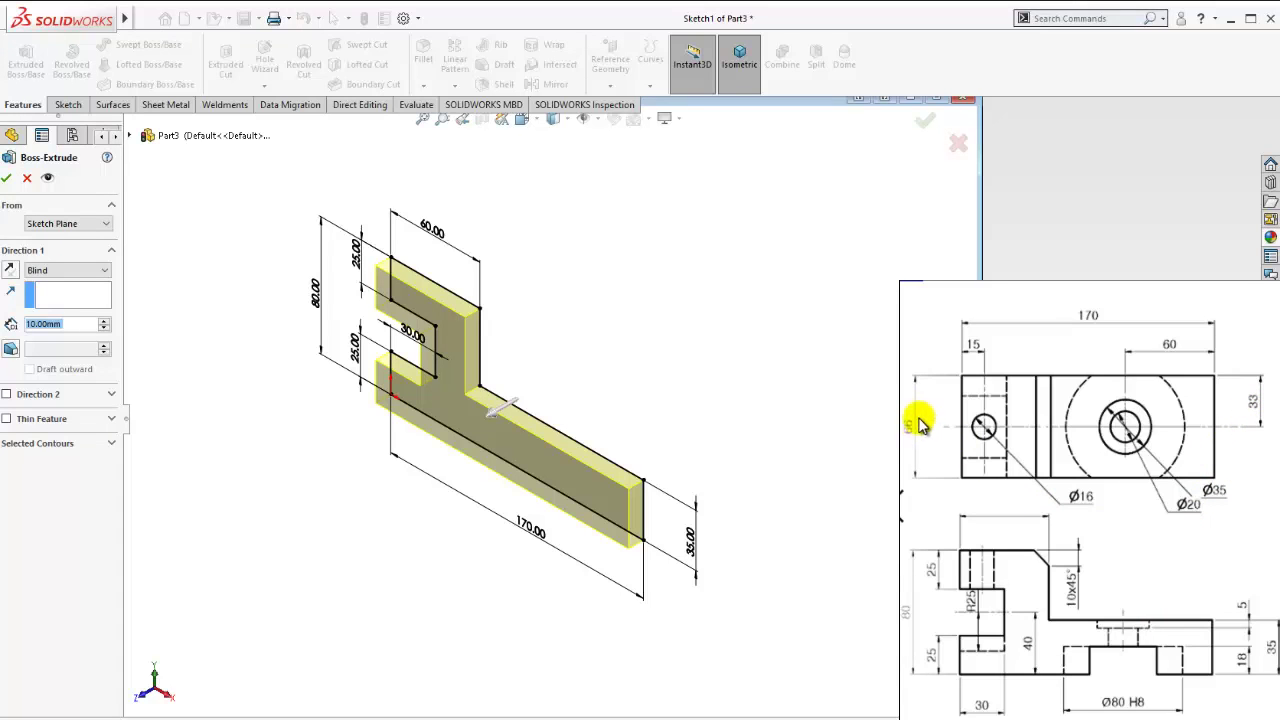
{"action": "left_click", "coordinate": [55, 269]}
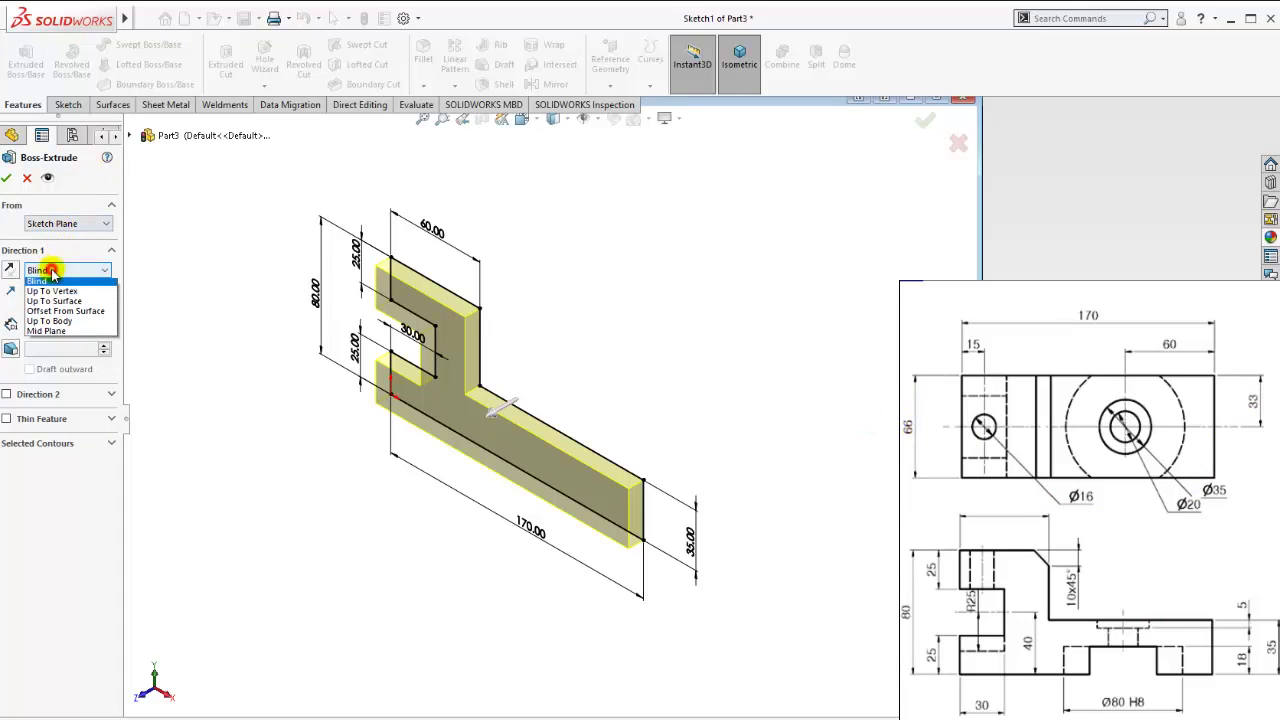
{"action": "left_click", "coordinate": [47, 336]}
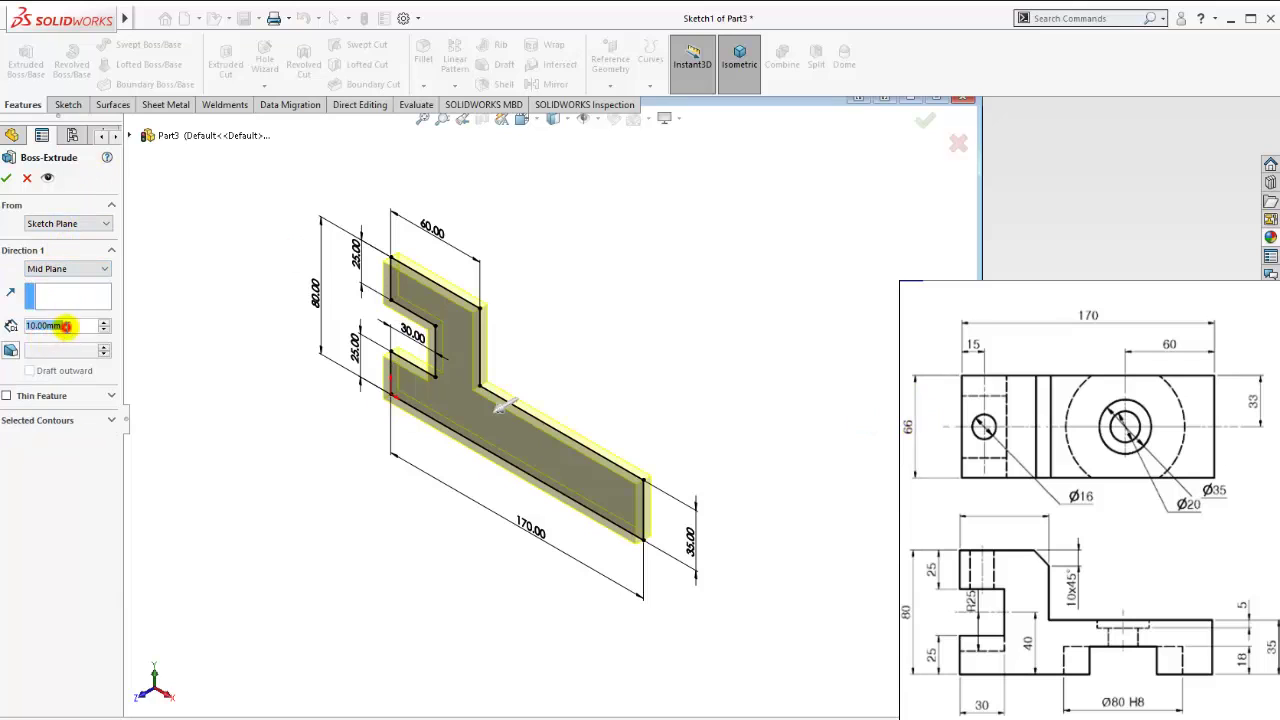
{"action": "type", "text": "66"}
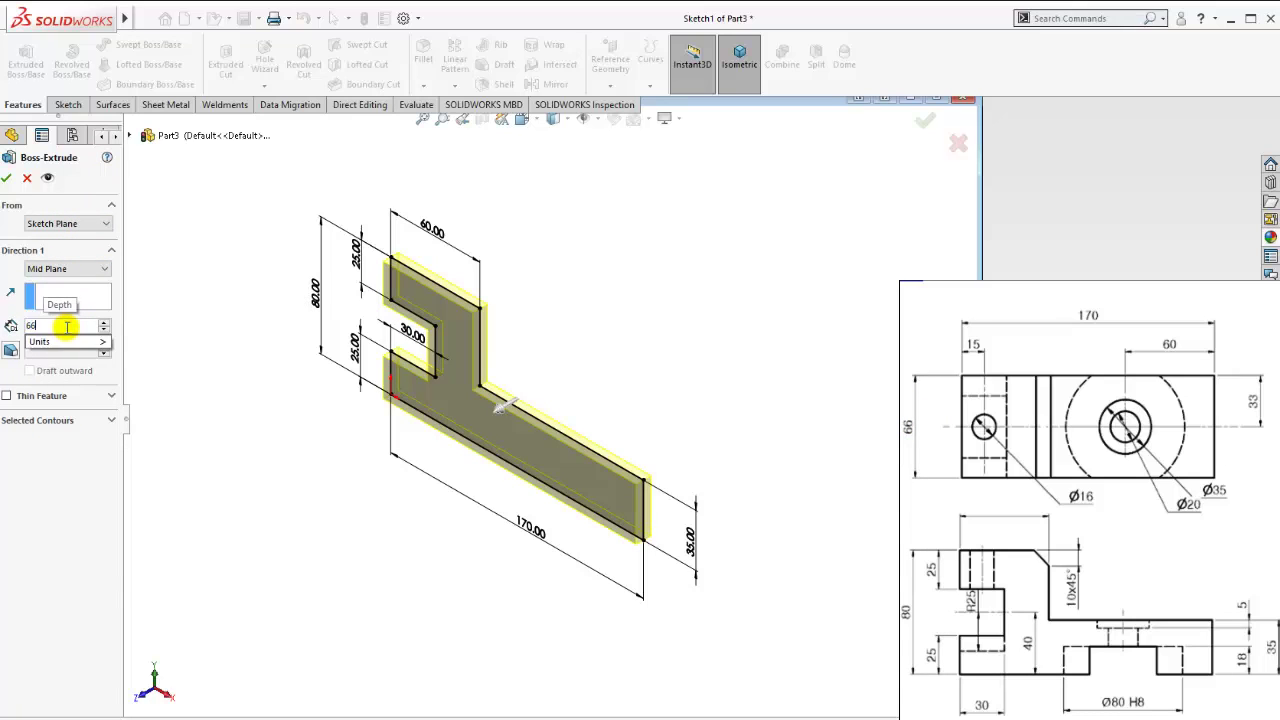
{"action": "key", "text": "Return"}
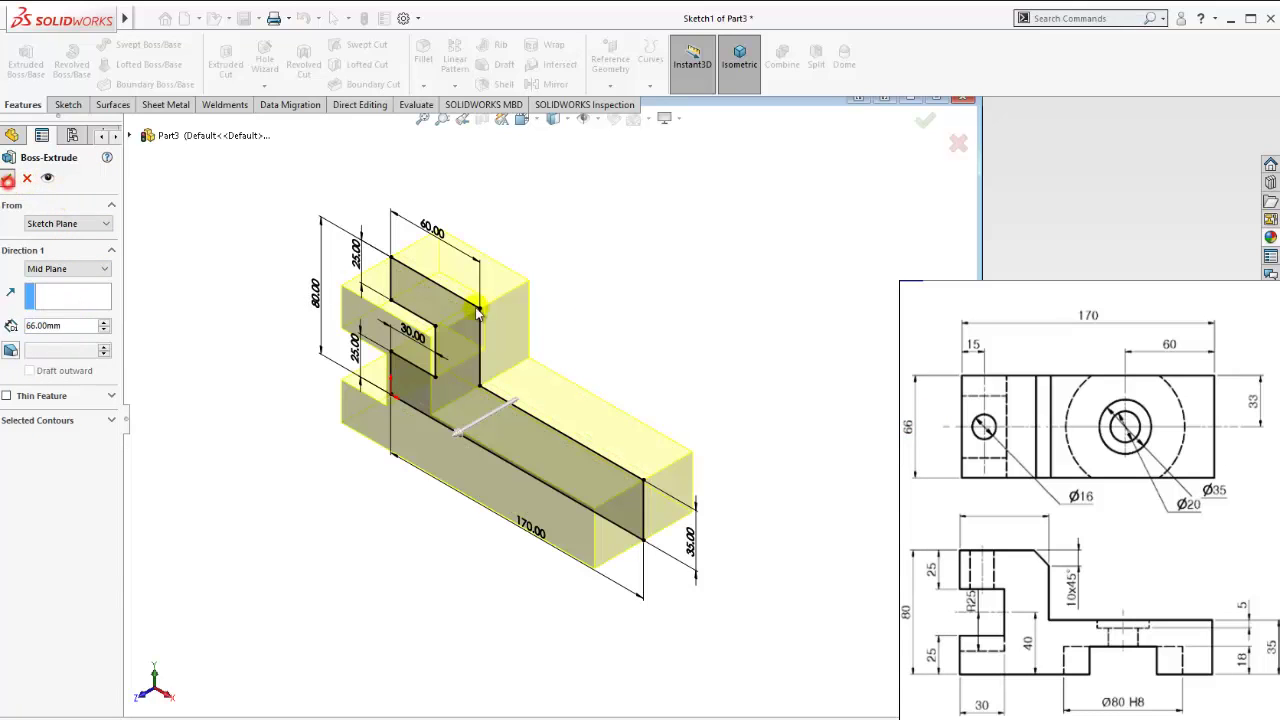
{"action": "key", "text": "Return"}
{"action": "mouse_move", "coordinate": [651, 400]}
{"action": "middle_mouse_down"}
{"action": "mouse_move", "coordinate": [500, 460]}
{"action": "mouse_move", "coordinate": [391, 474]}
{"action": "mouse_move", "coordinate": [549, 377]}
{"action": "mouse_move", "coordinate": [634, 417]}
{"action": "mouse_move", "coordinate": [543, 471]}
{"action": "mouse_move", "coordinate": [574, 380]}
{"action": "mouse_move", "coordinate": [533, 444]}
{"action": "mouse_move", "coordinate": [509, 451]}
{"action": "mouse_move", "coordinate": [586, 446]}
{"action": "mouse_move", "coordinate": [663, 403]}
{"action": "mouse_move", "coordinate": [630, 358]}
{"action": "middle_mouse_up"}
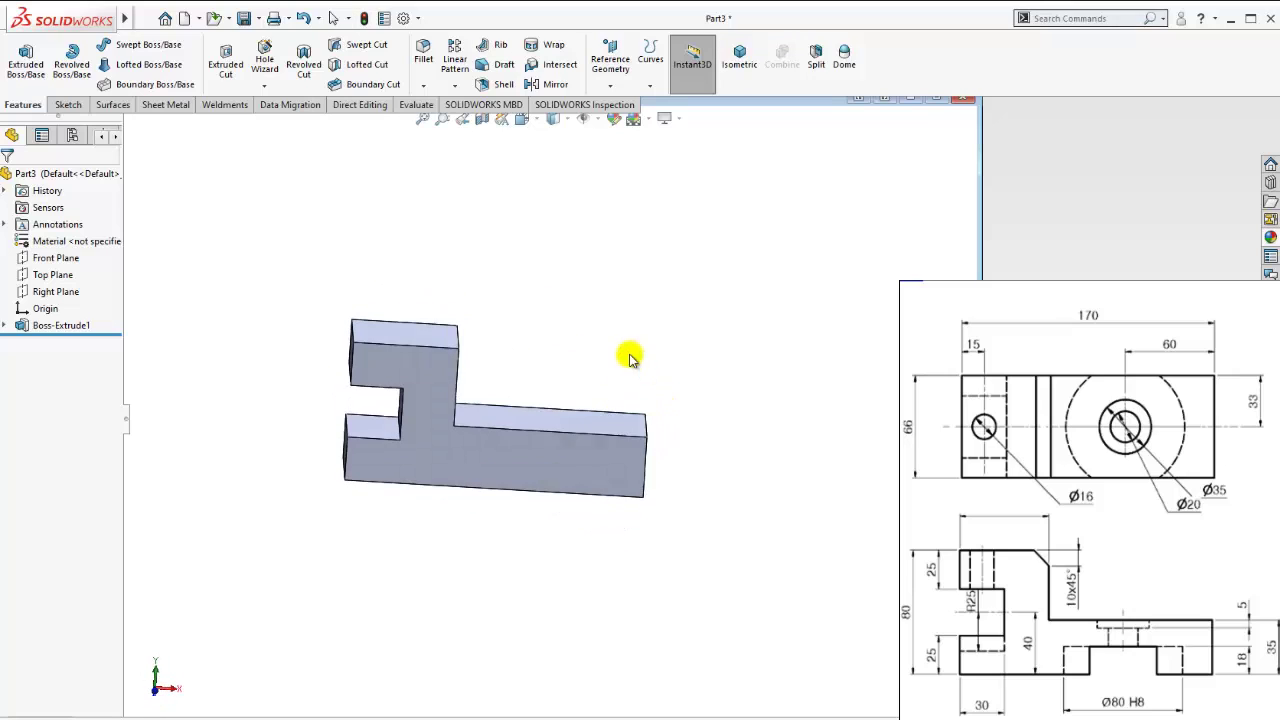
{"action": "middle_click_drag", "start_coordinate": [537, 466], "coordinate": [537, 289]}
Start Sketch2 on the front face, viewed normal to it, and draw a circle on the midline.
{"action": "left_click", "coordinate": [529, 471]}
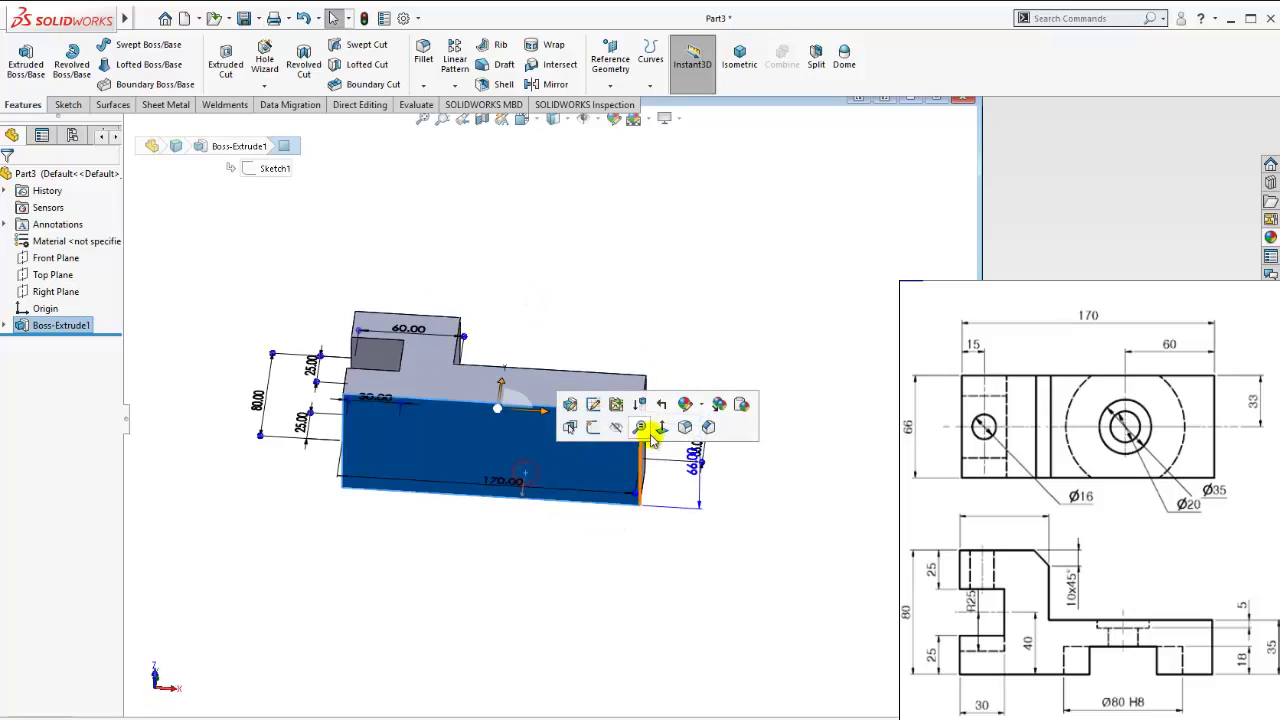
{"action": "left_click", "coordinate": [652, 430]}
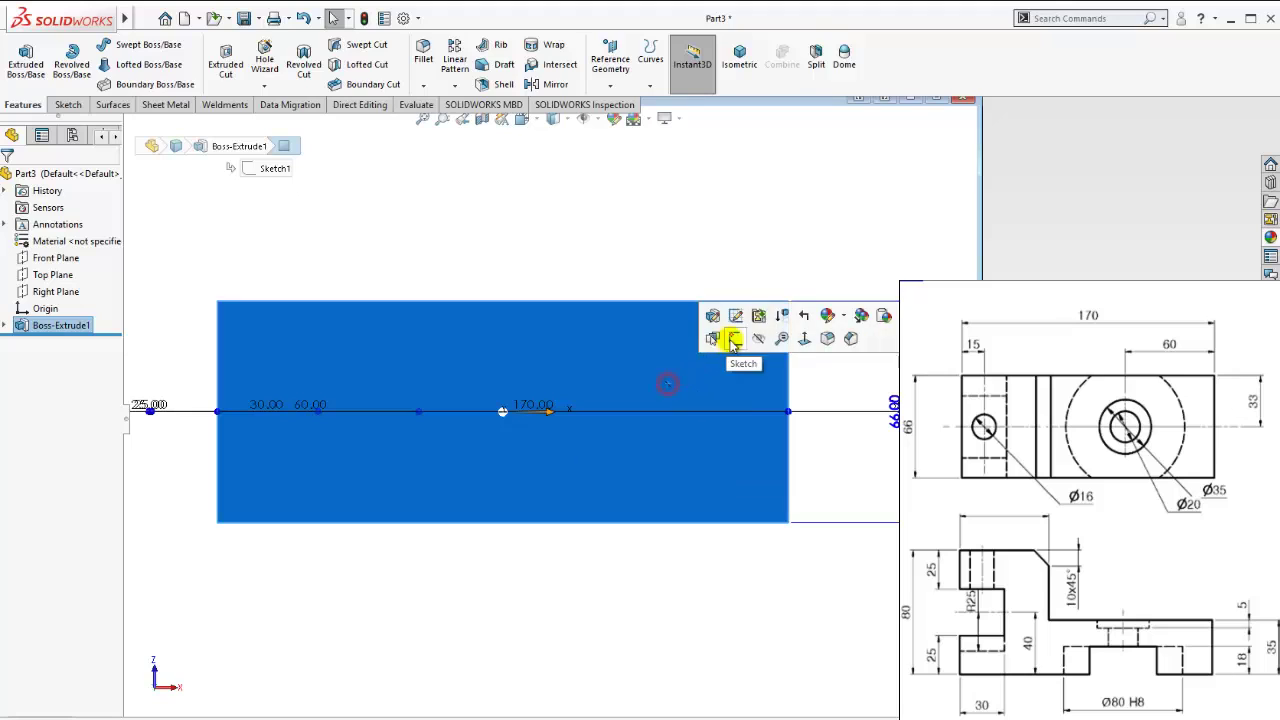
{"action": "left_click", "coordinate": [733, 340]}
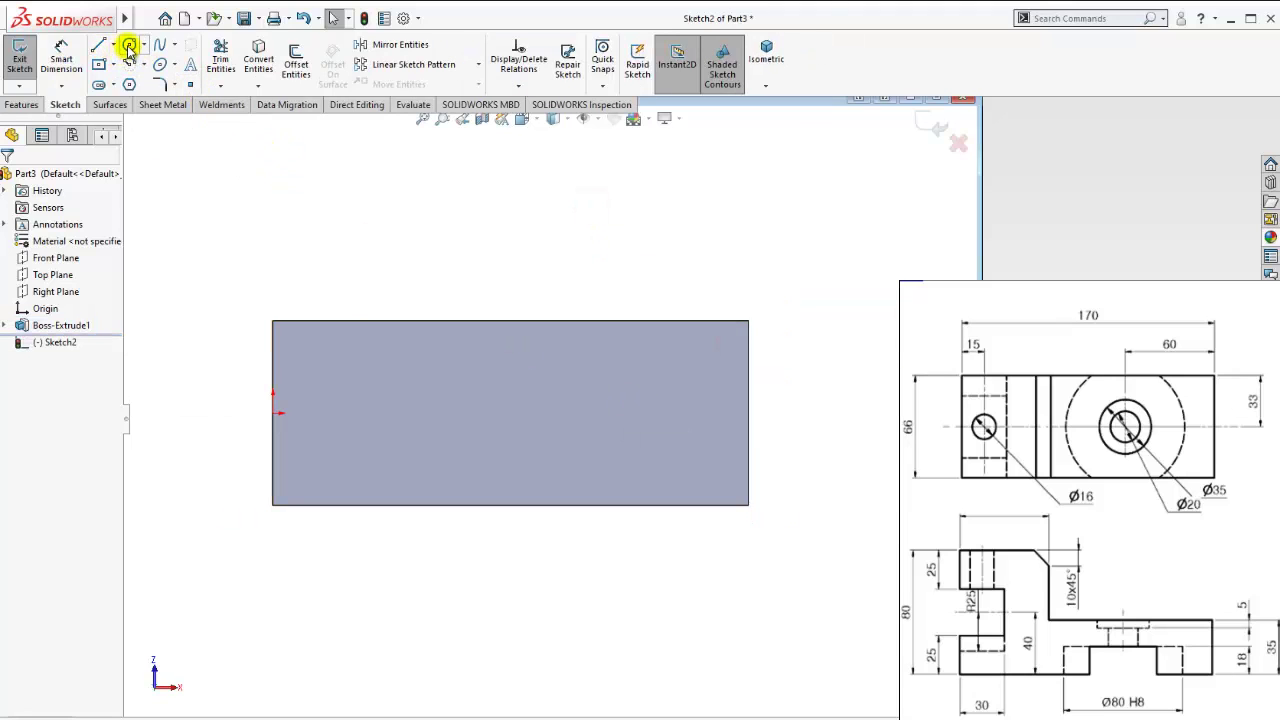
{"action": "left_click", "coordinate": [129, 46]}
{"action": "left_click", "coordinate": [609, 412]}
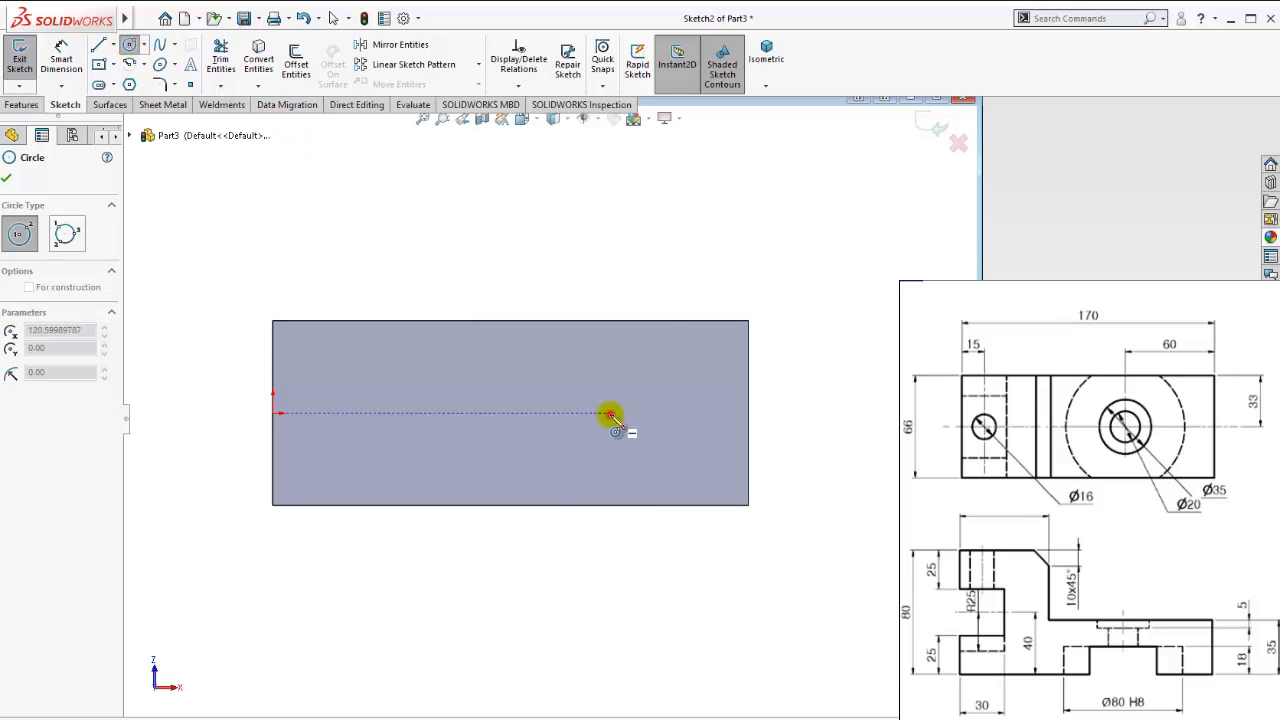
{"action": "left_click", "coordinate": [528, 352]}
{"action": "key", "text": "Escape"}
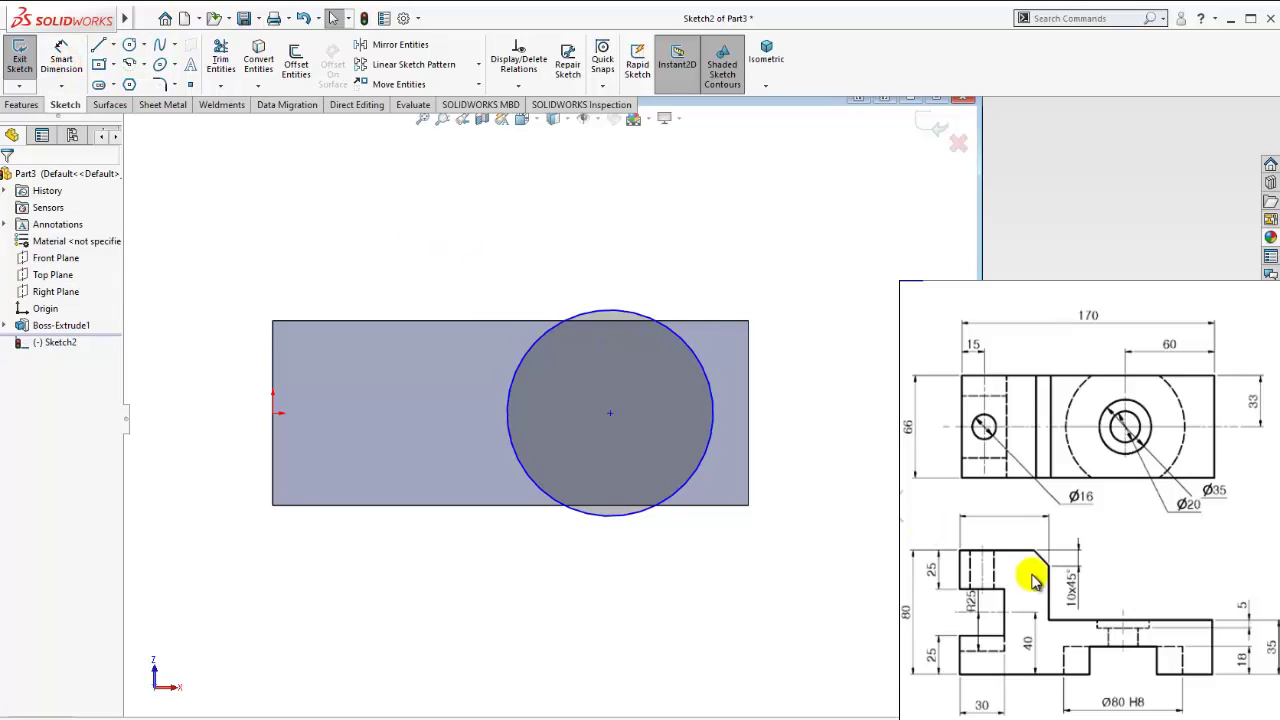
Dimension the circle's diameter to 80 mm, matching the Ø80 H8 callout.
{"action": "left_click", "coordinate": [1112, 693]}
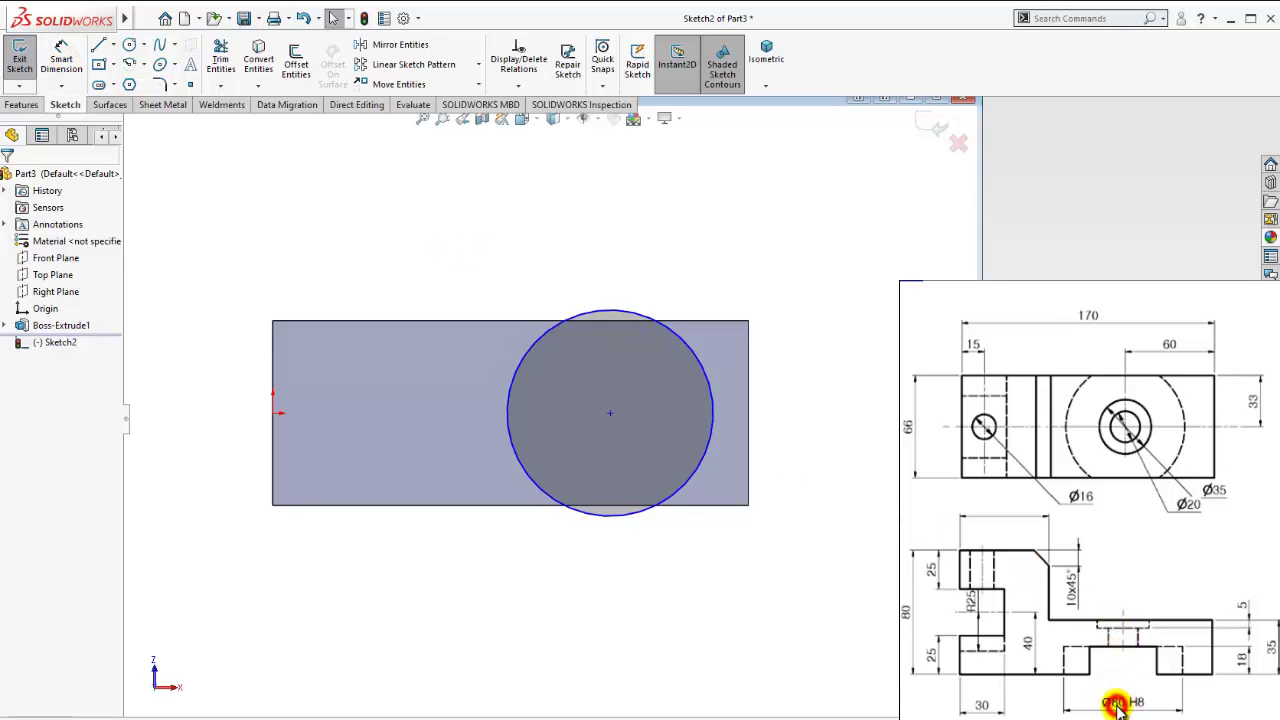
{"action": "left_click", "coordinate": [624, 312]}
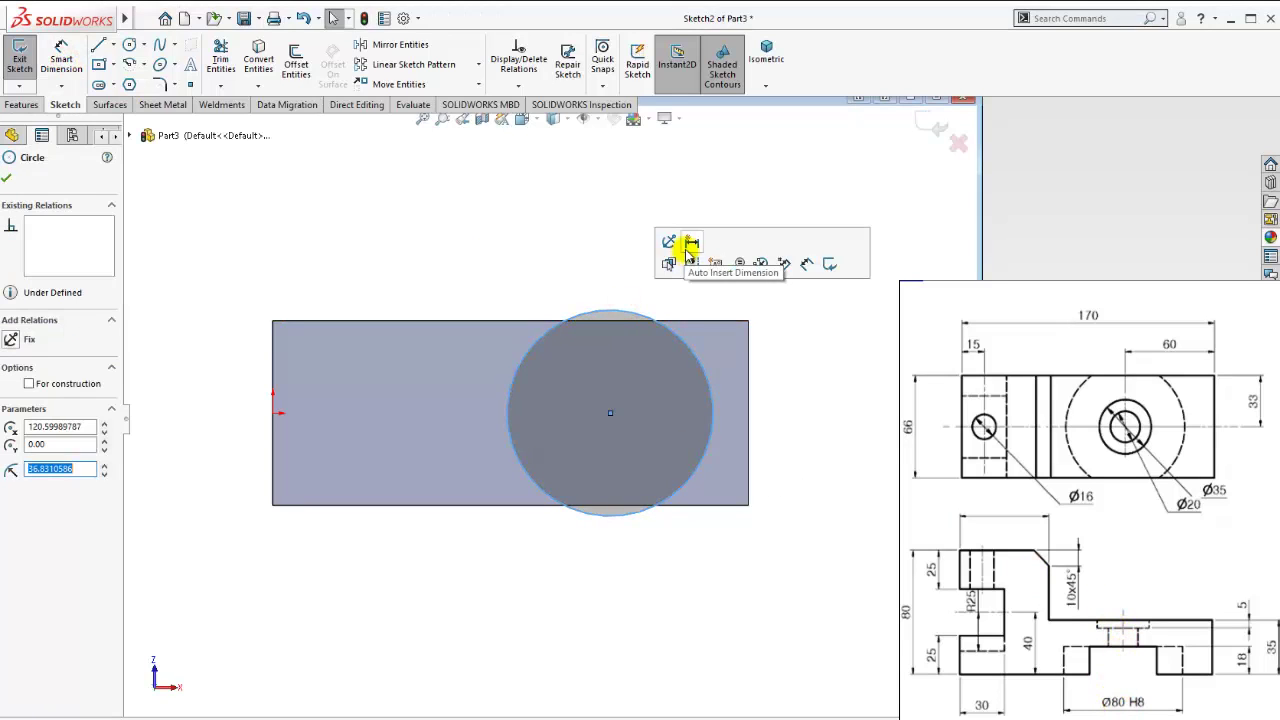
{"action": "key", "text": "Escape"}
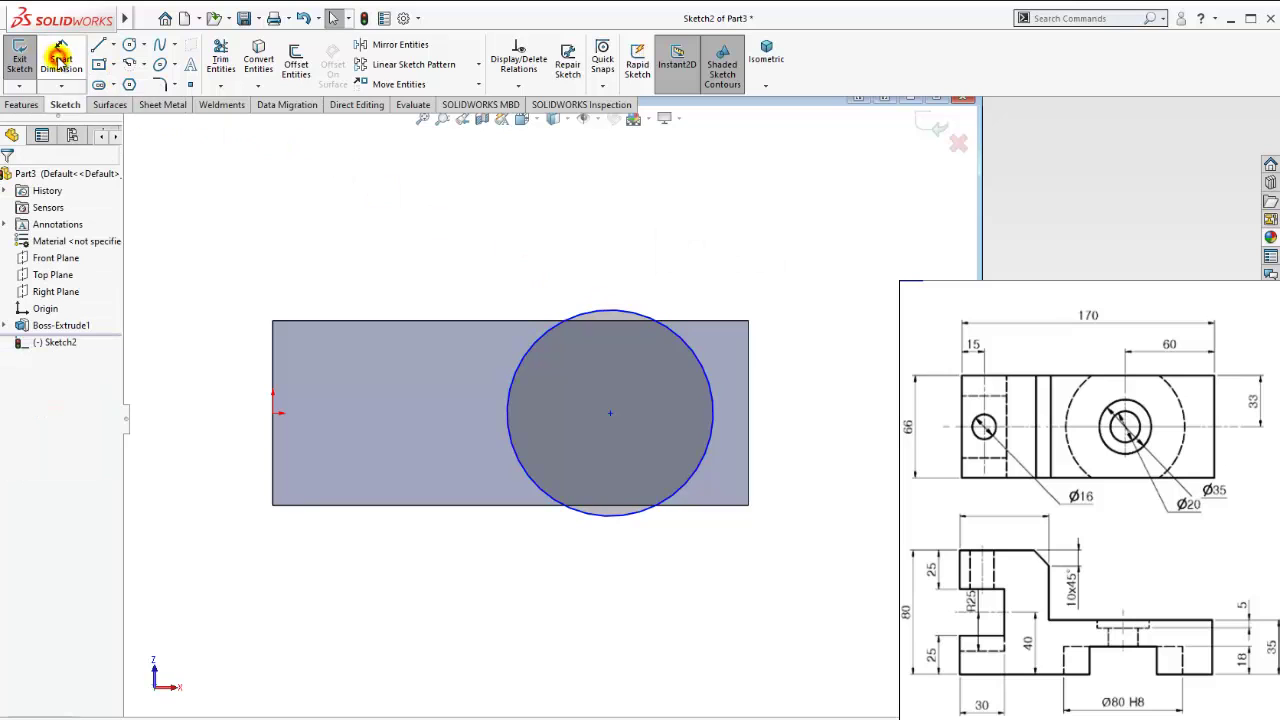
{"action": "left_click", "coordinate": [61, 58]}
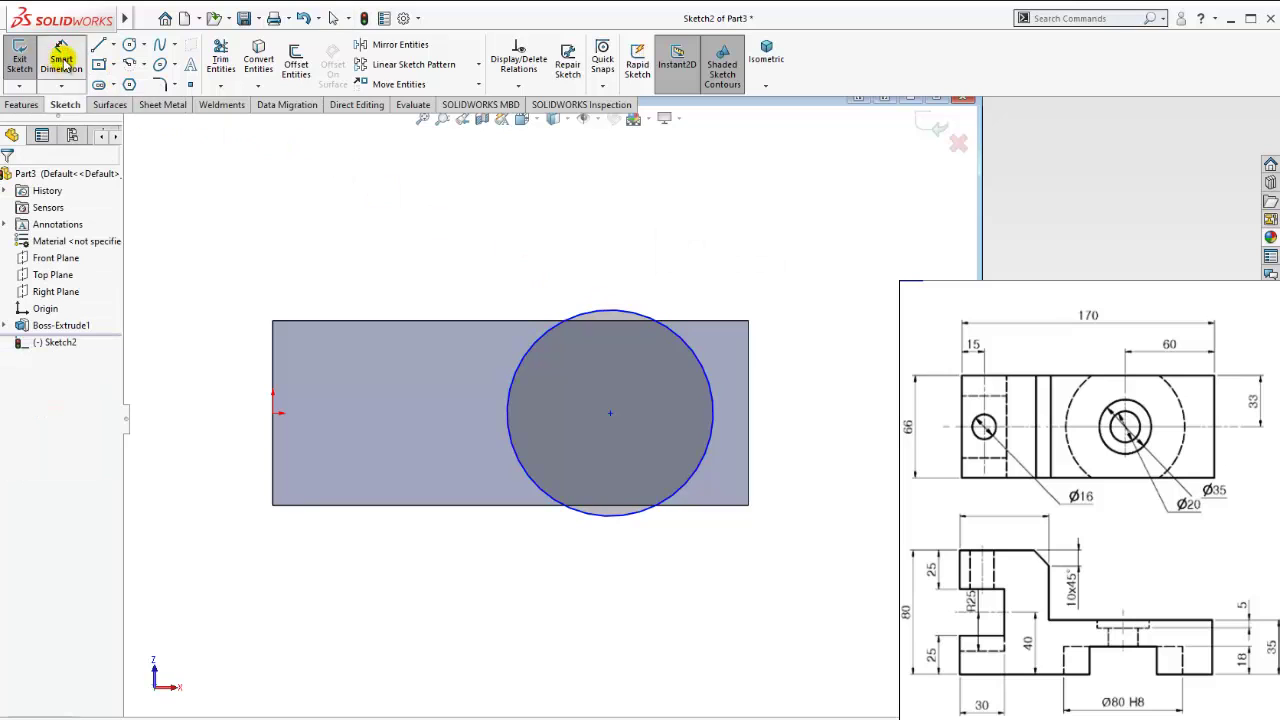
{"action": "left_click", "coordinate": [648, 317]}
{"action": "left_click", "coordinate": [618, 250]}
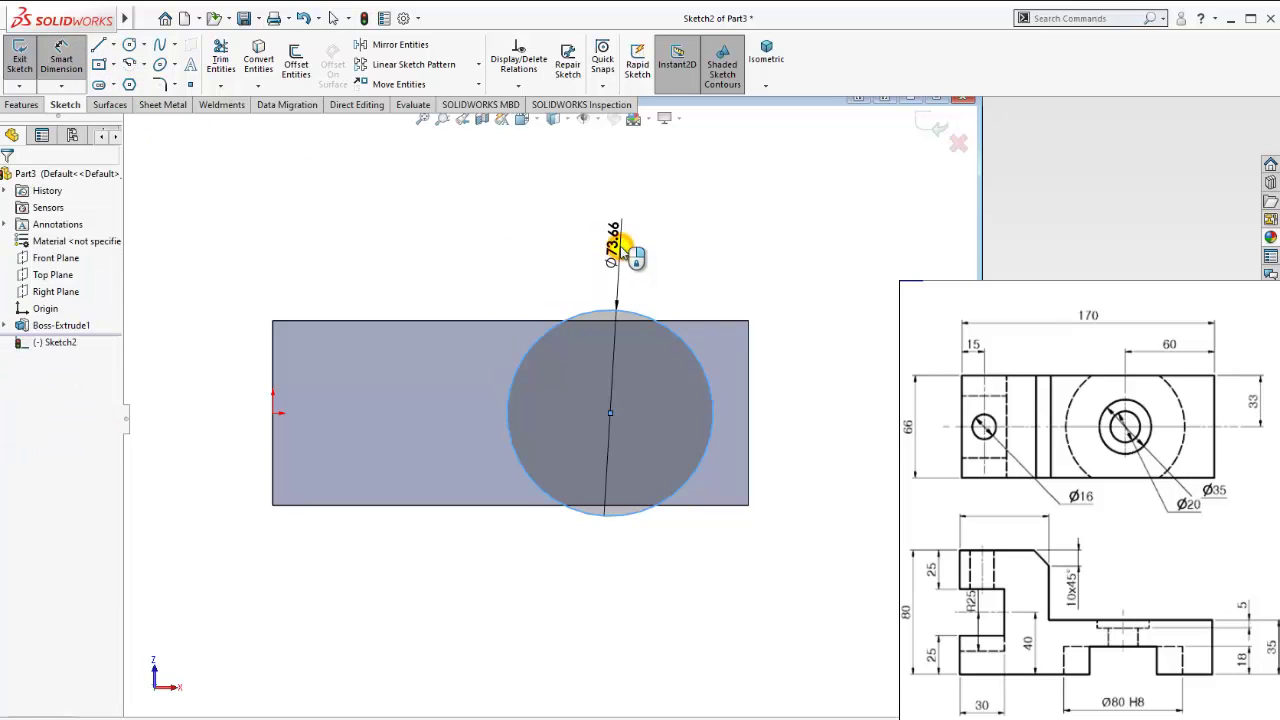
{"action": "type", "text": "80"}
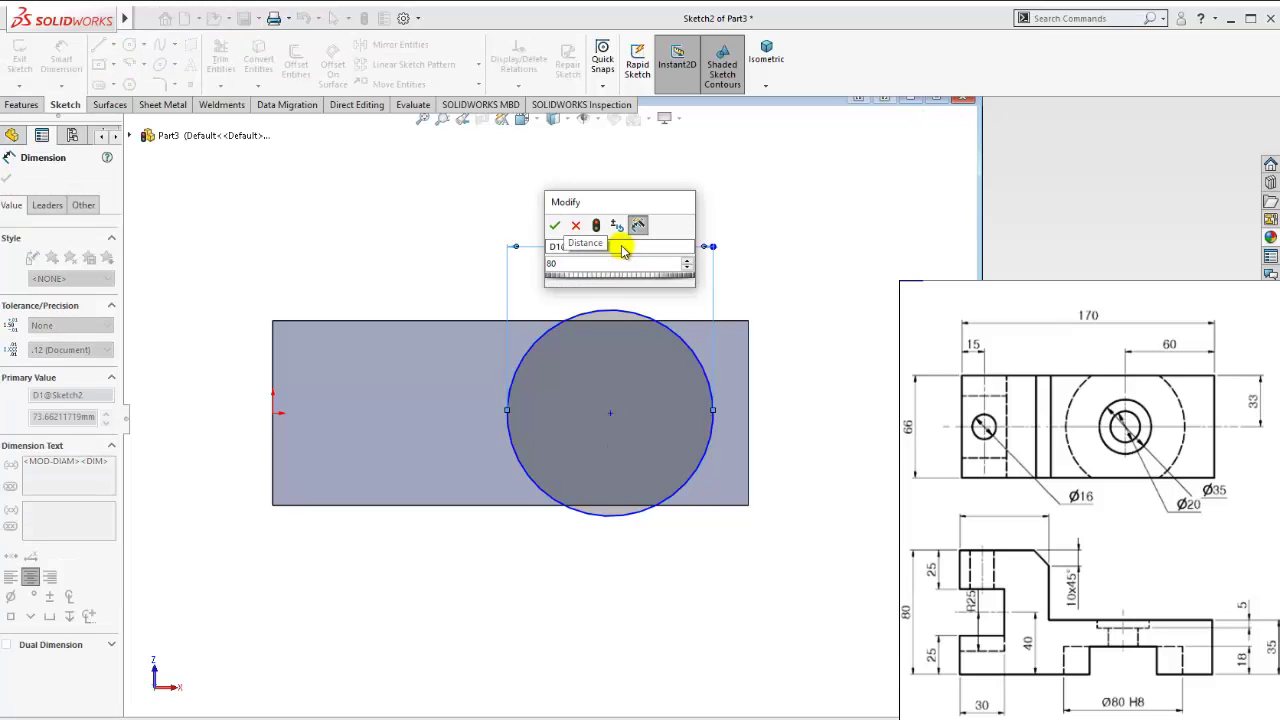
{"action": "key", "text": "Return"}
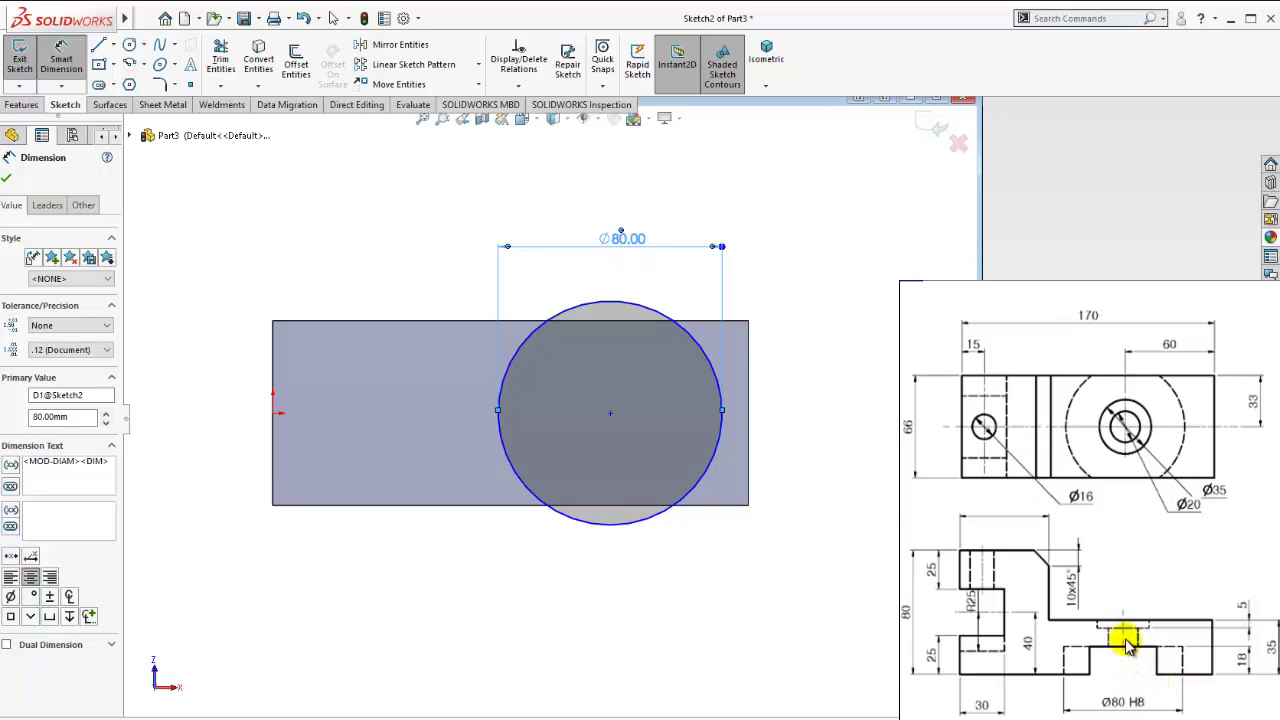
Dimension the circle's centre 60 mm from the face's right edge.
{"action": "left_click", "coordinate": [1166, 344]}
{"action": "left_click", "coordinate": [687, 338]}
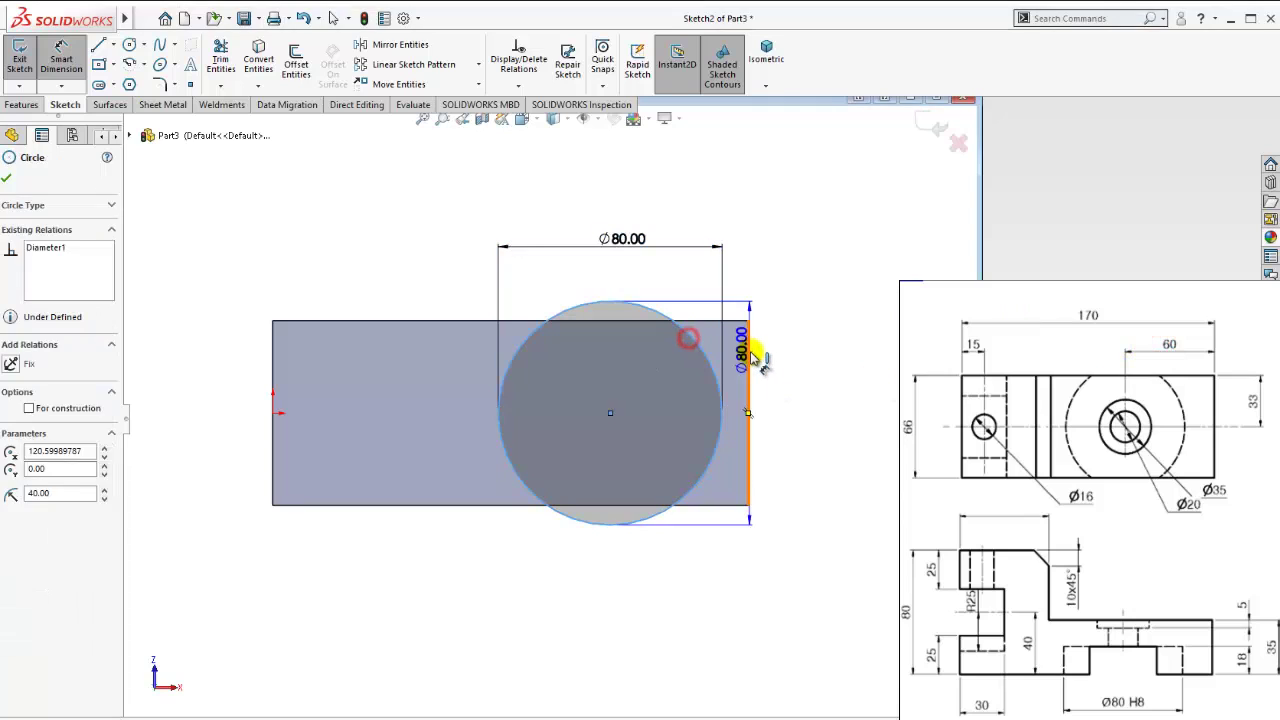
{"action": "left_click", "coordinate": [748, 356]}
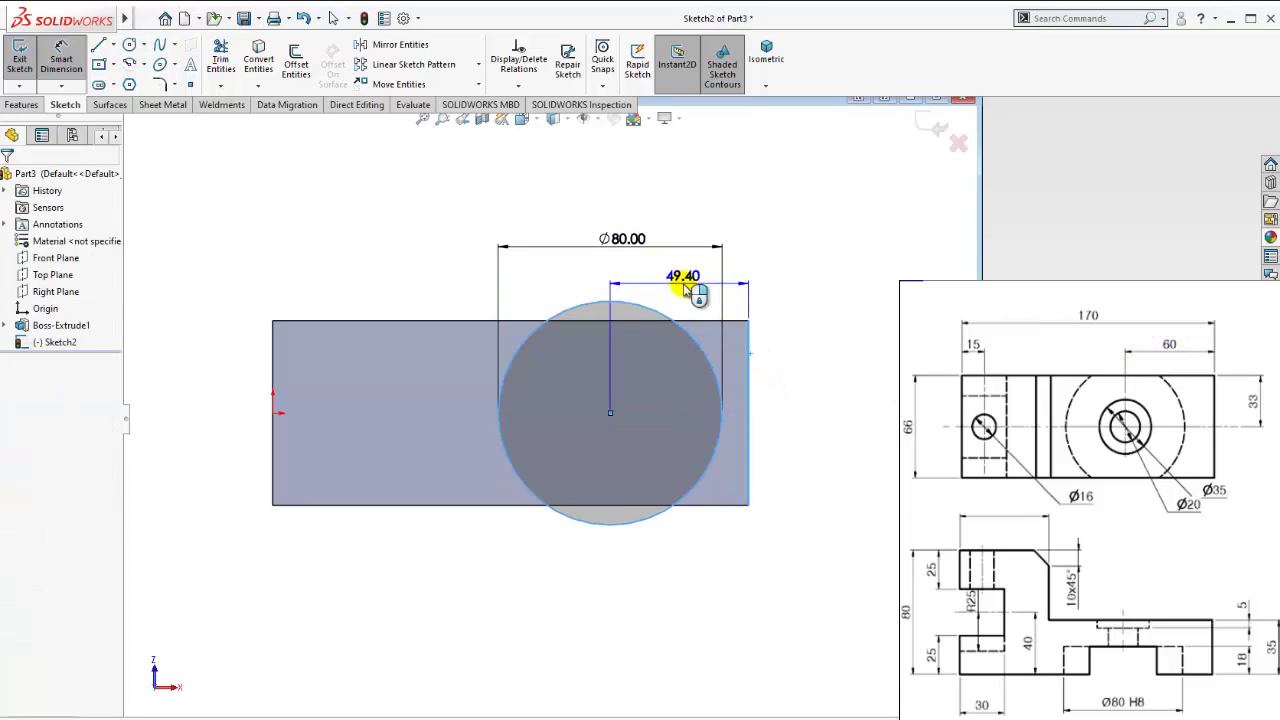
{"action": "left_click", "coordinate": [680, 578]}
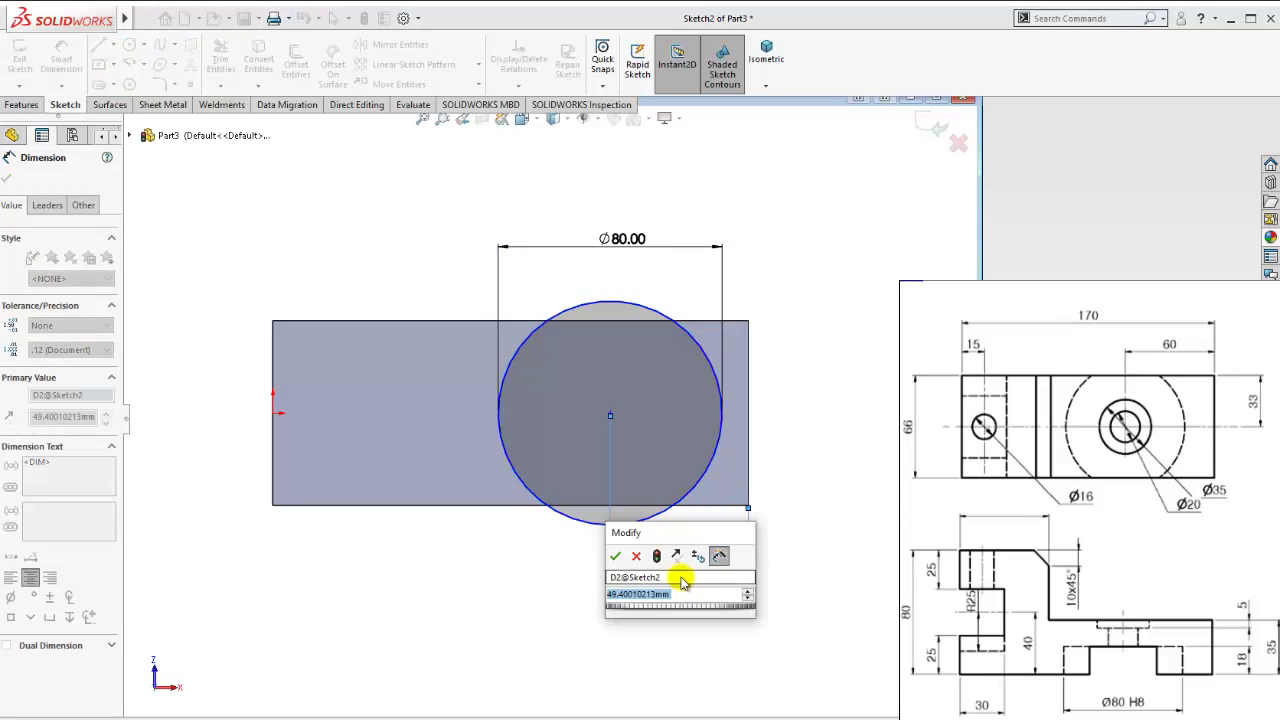
{"action": "type", "text": "60"}
{"action": "key", "text": "Return"}
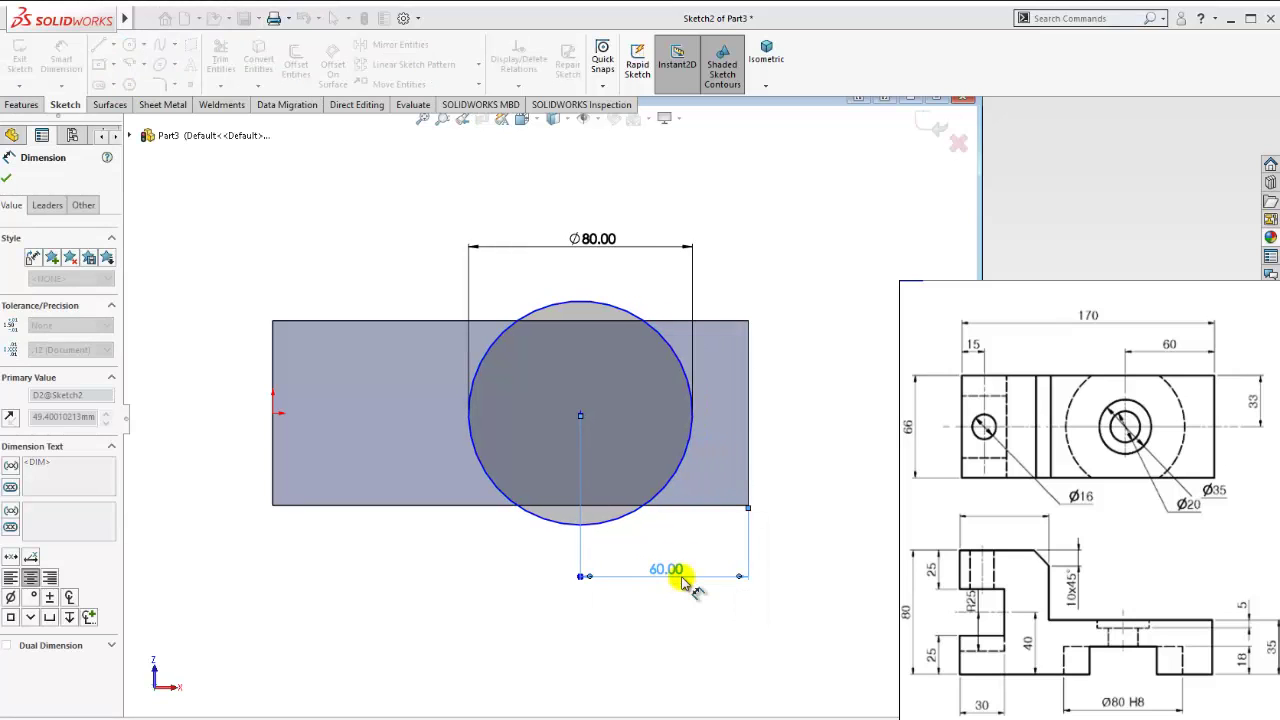
{"action": "key", "text": "Escape"}
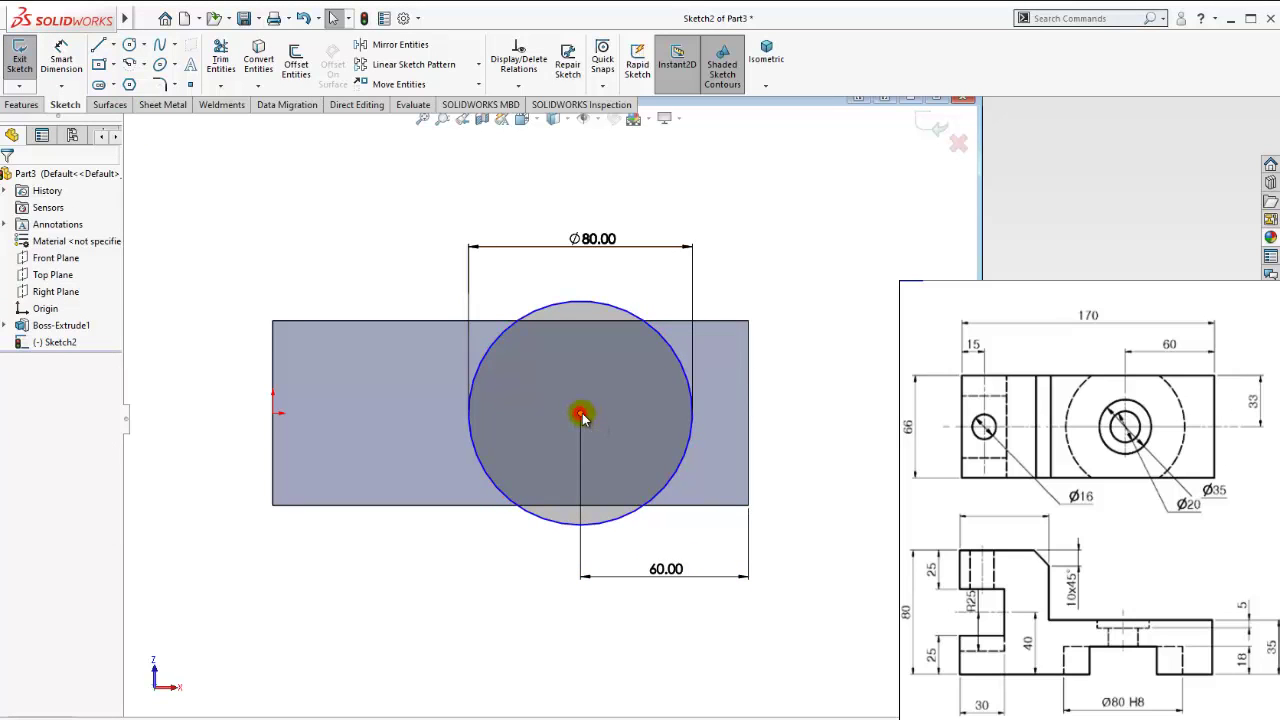
Add a Horizontal relation between the circle centre and the origin.
{"action": "left_click", "coordinate": [580, 413]}
{"action": "left_click", "coordinate": [274, 413], "text": "ctrl"}
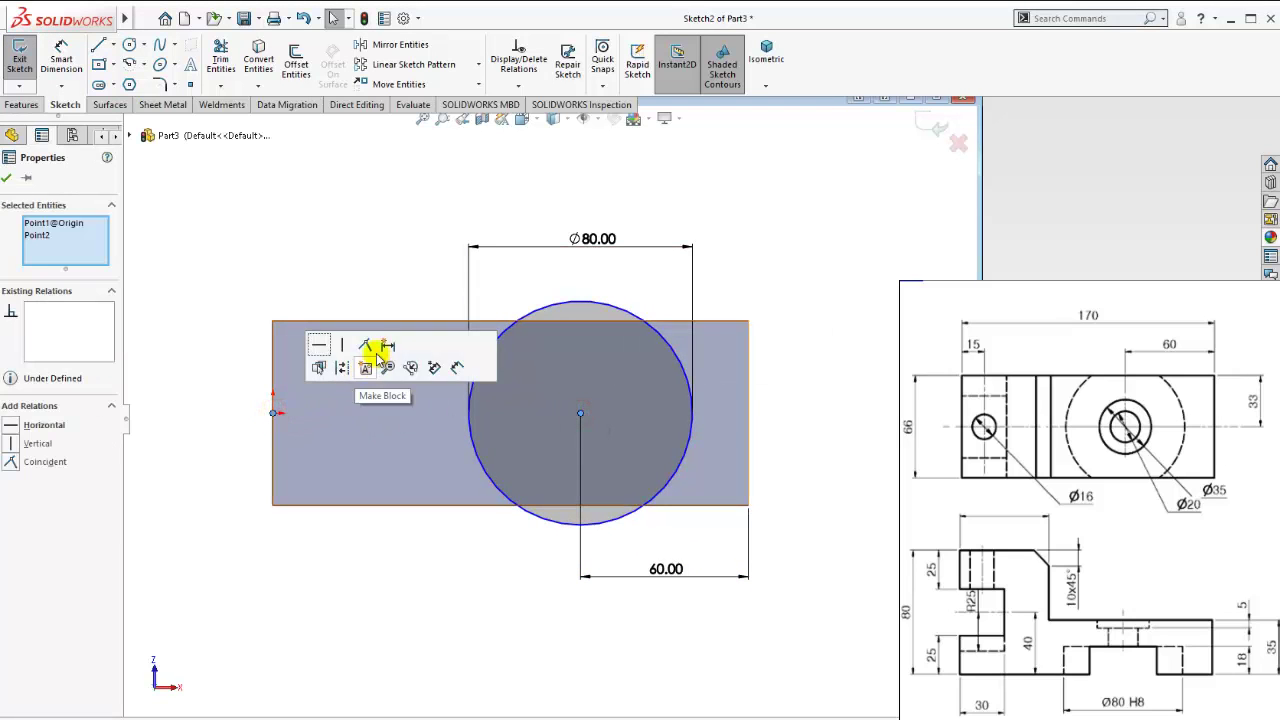
{"action": "left_click", "coordinate": [315, 345]}
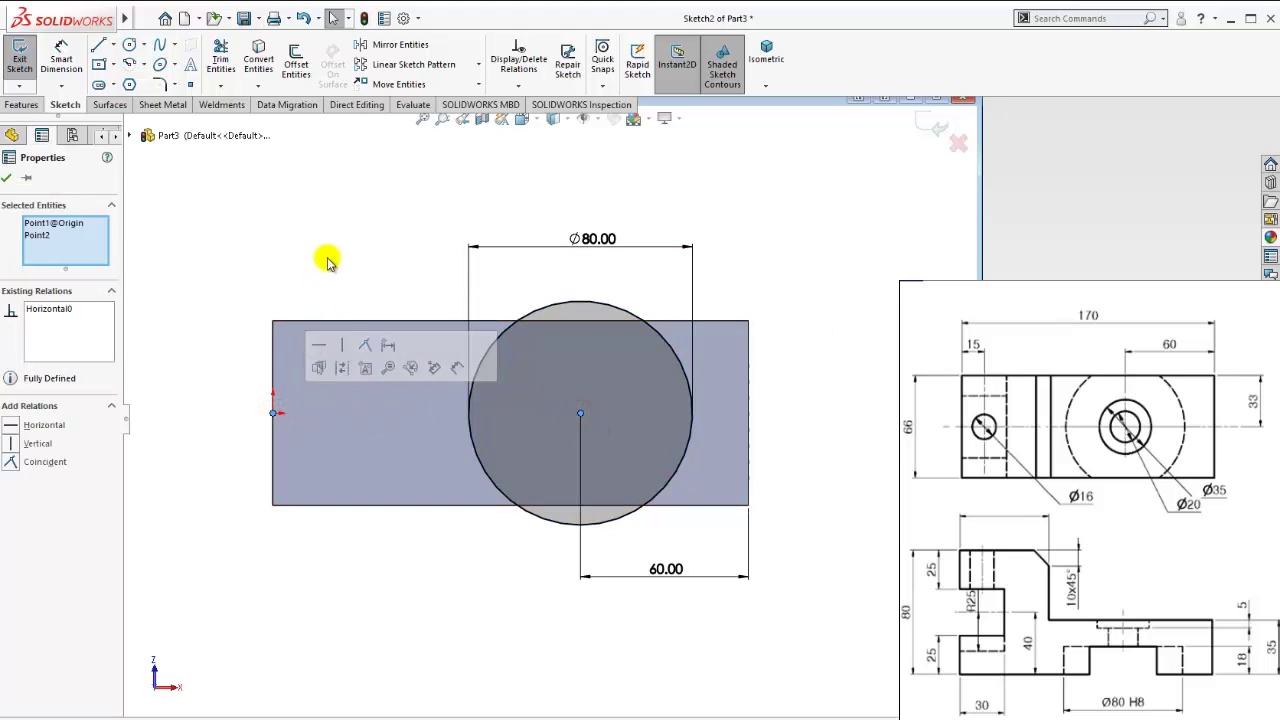
{"action": "left_click", "coordinate": [329, 257]}
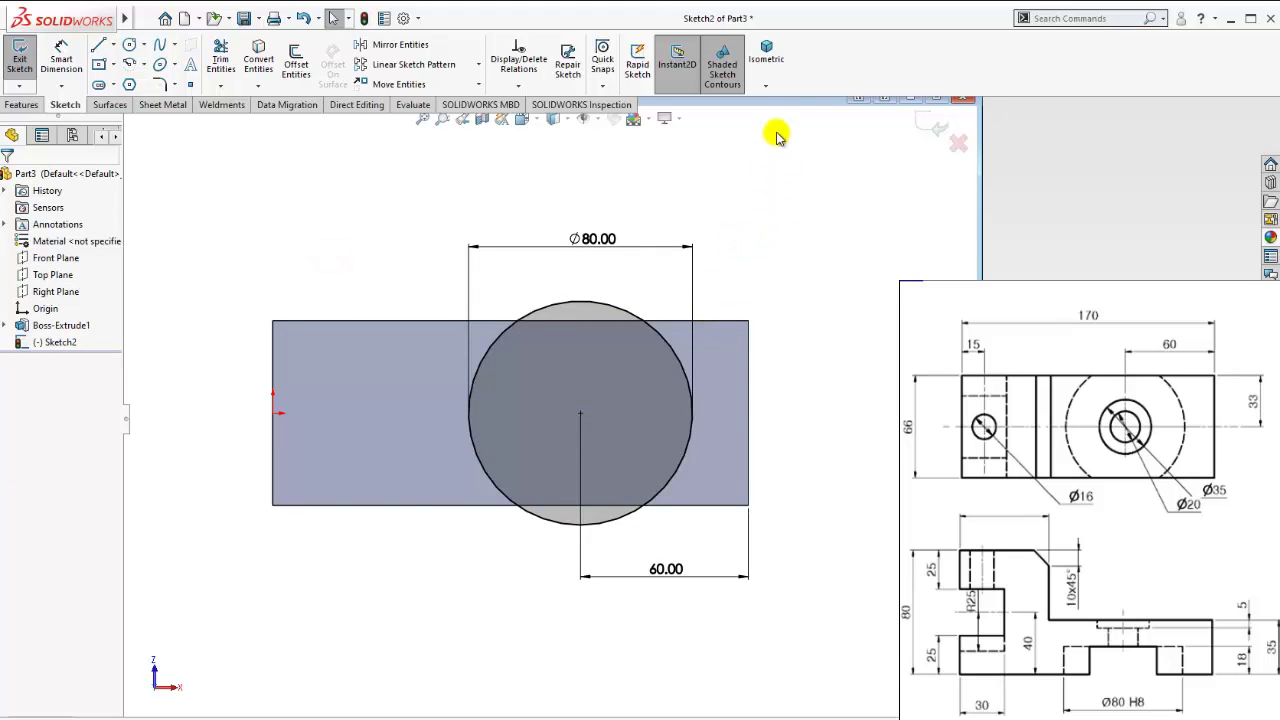
{"action": "left_click", "coordinate": [766, 55]}
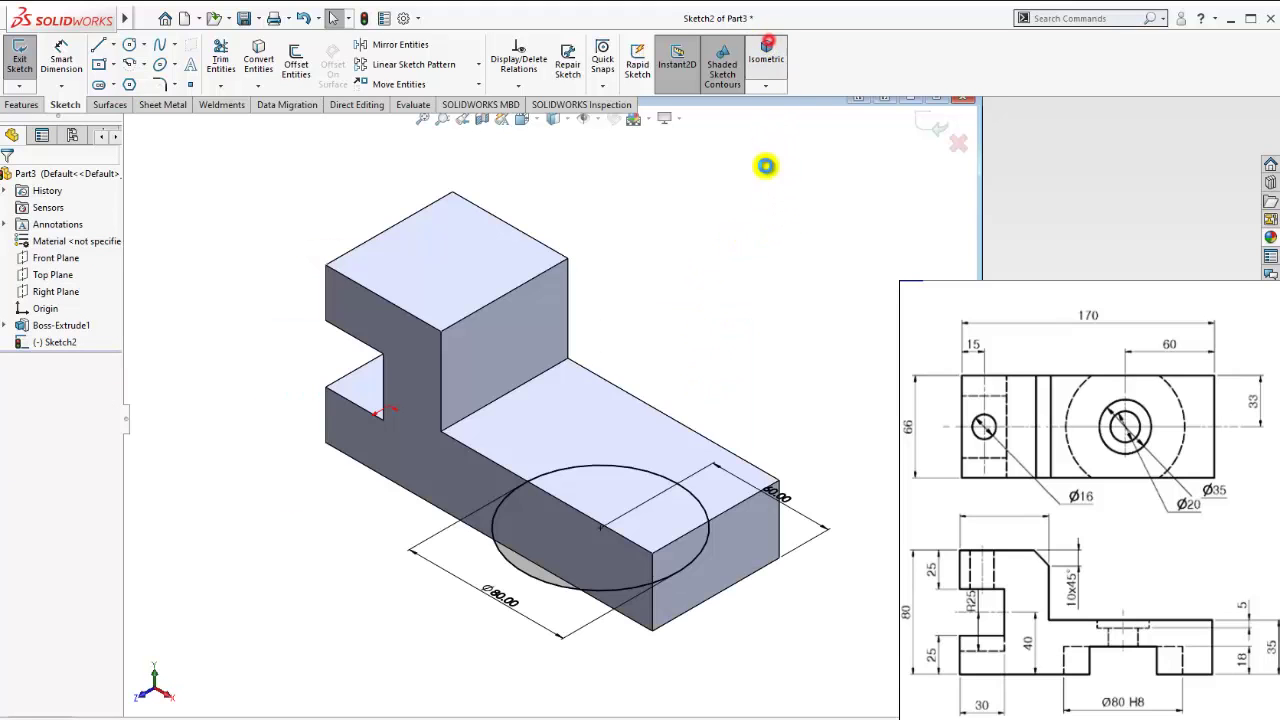
Extruded-cut the Ø80 circle Blind to 18 mm deep.
{"action": "left_click", "coordinate": [1245, 668]}
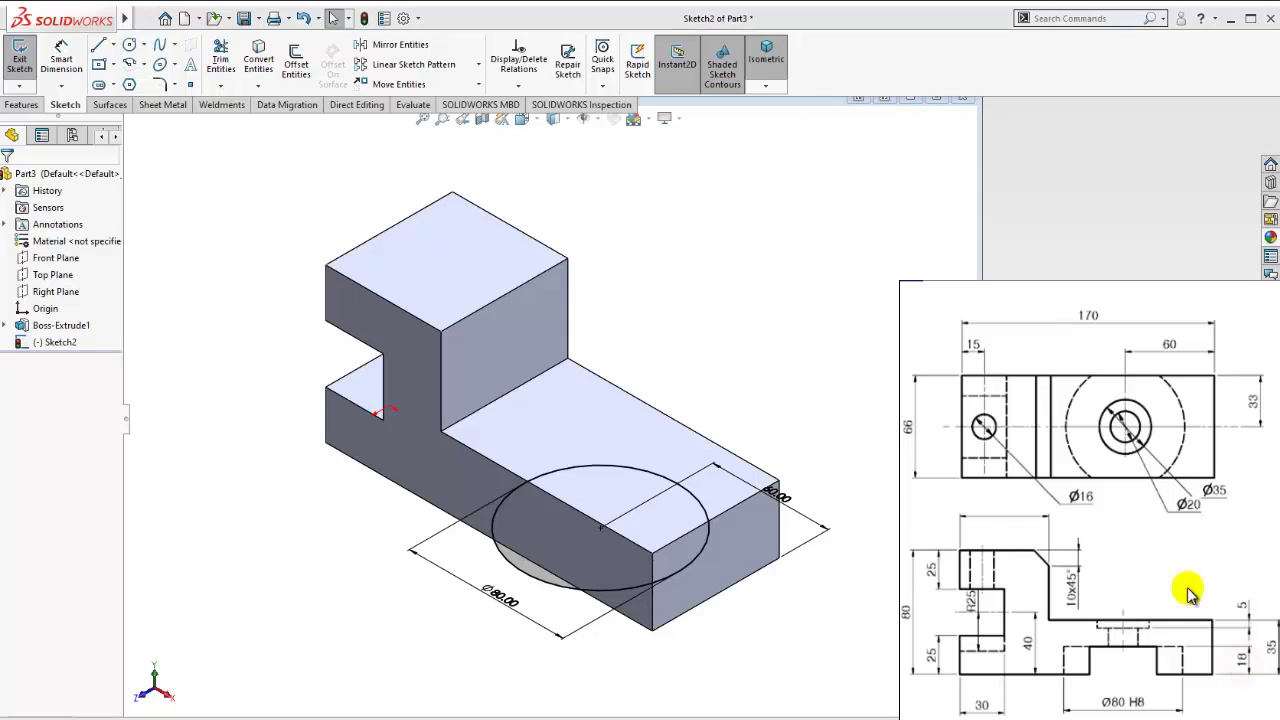
{"action": "left_click", "coordinate": [22, 105]}
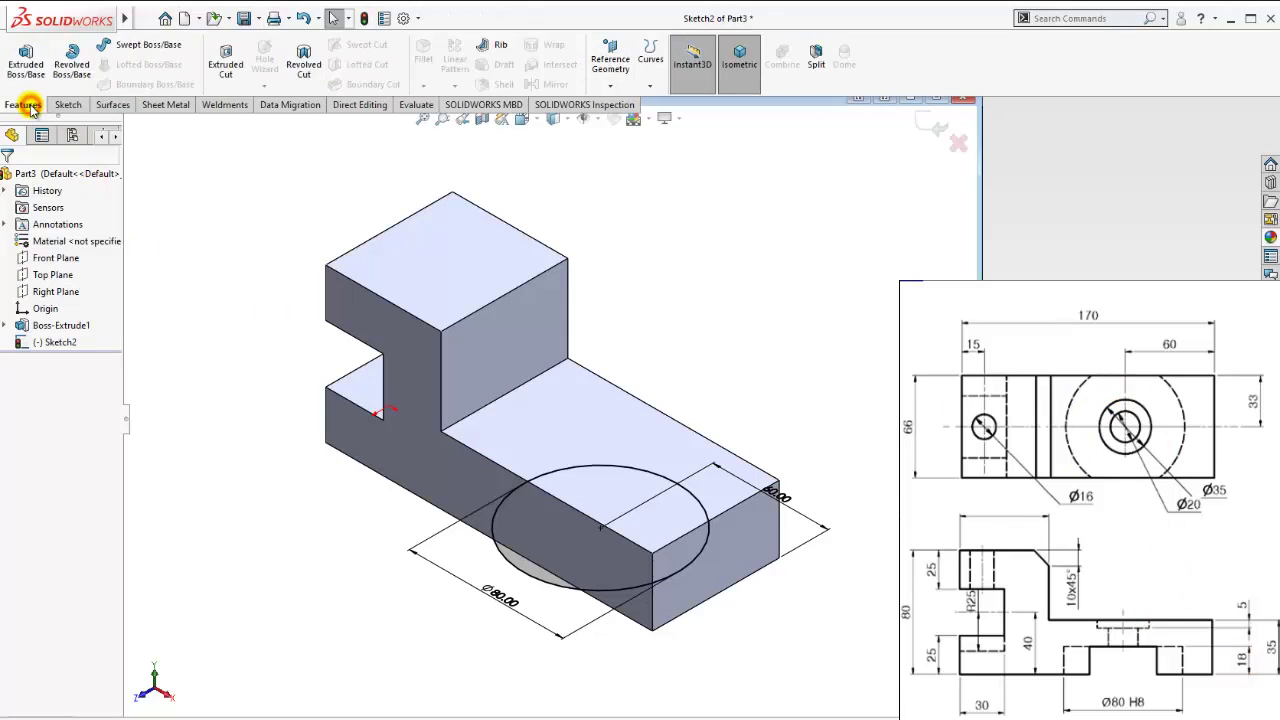
{"action": "left_click", "coordinate": [226, 64]}
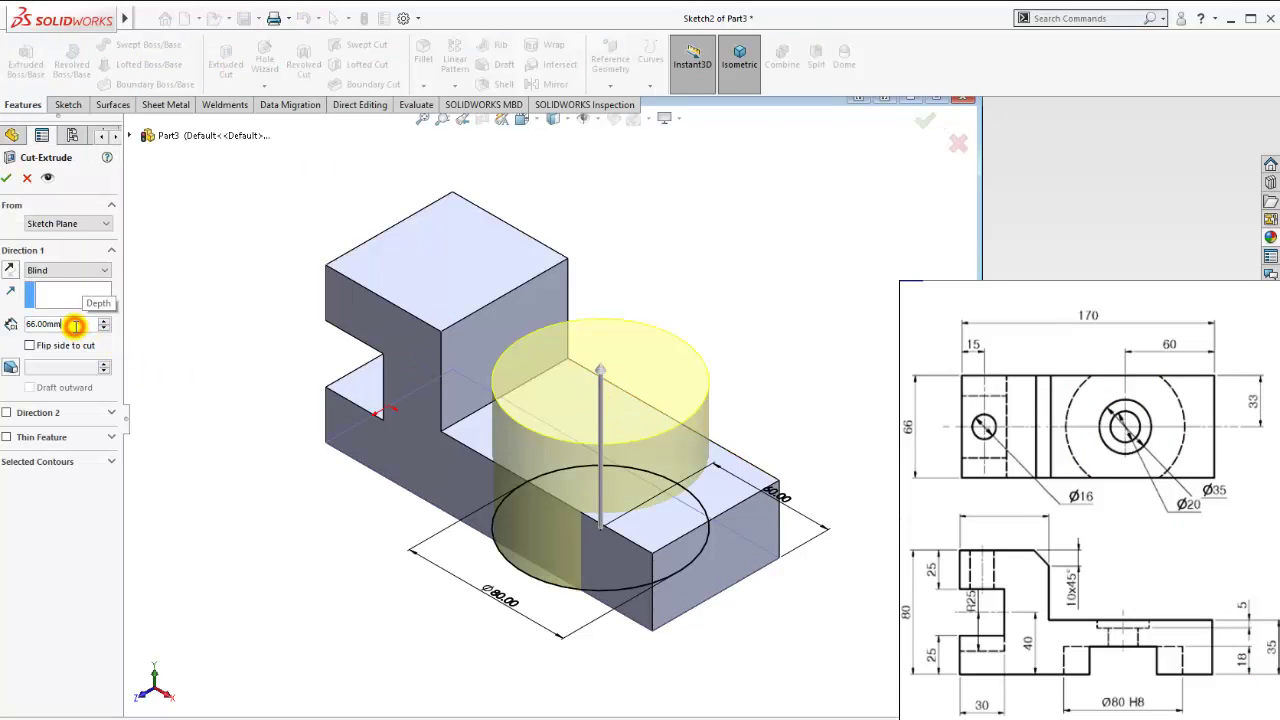
{"action": "type", "text": "18"}
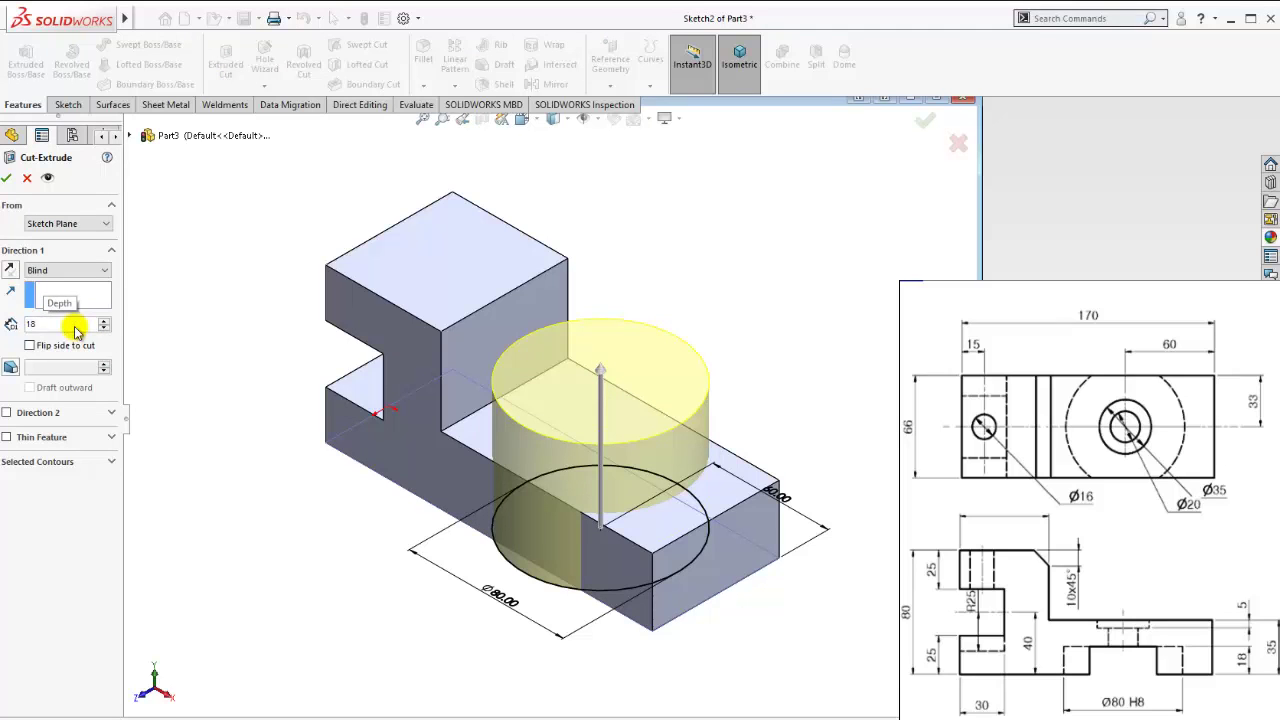
{"action": "key", "text": "Return"}
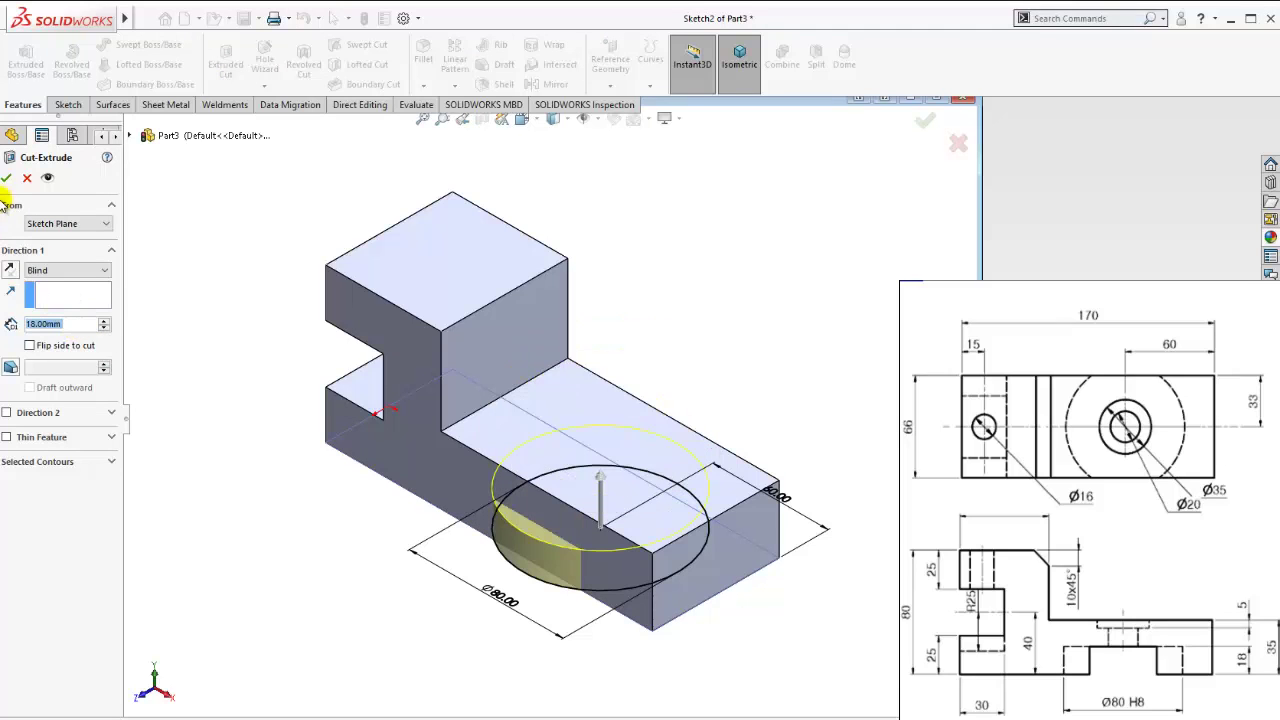
{"action": "key", "text": "Return"}
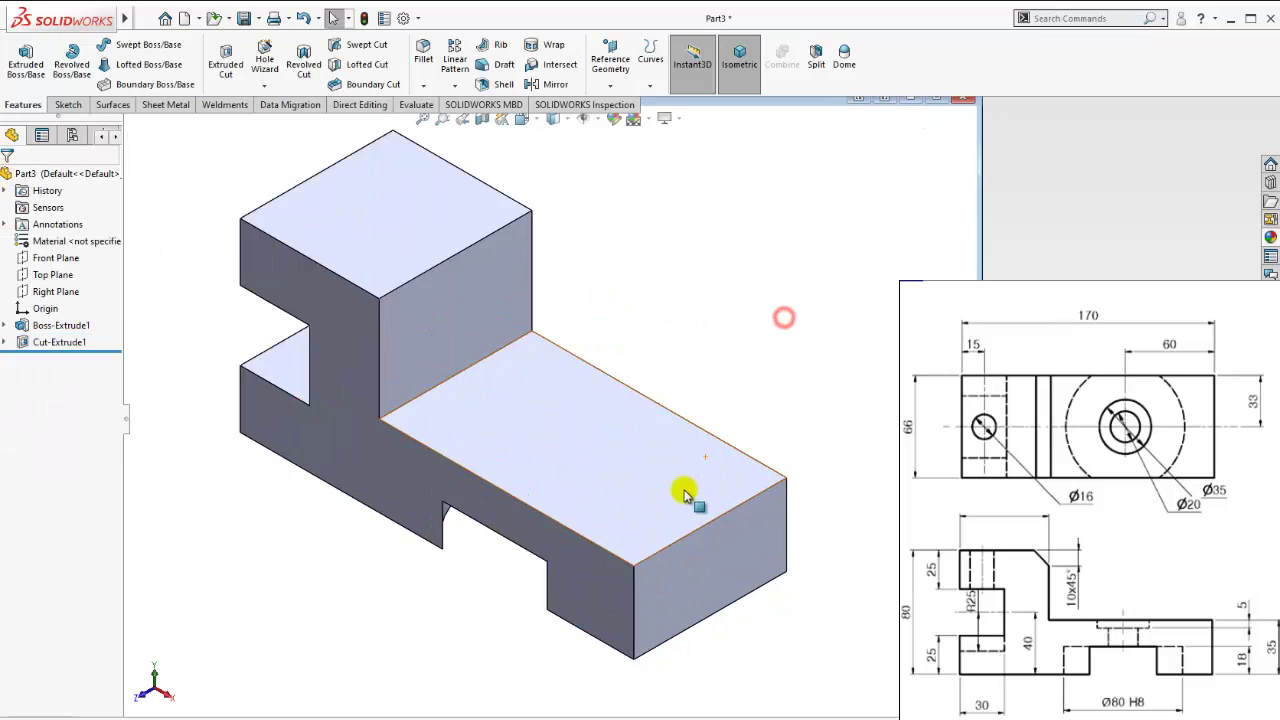
Orient the view normal to the top face, zoom to fit and widen the FeatureManager pane.
{"action": "mouse_move", "coordinate": [686, 491]}
{"action": "middle_mouse_down"}
{"action": "mouse_move", "coordinate": [629, 400]}
{"action": "mouse_move", "coordinate": [647, 400]}
{"action": "mouse_move", "coordinate": [623, 289]}
{"action": "mouse_move", "coordinate": [608, 400]}
{"action": "mouse_move", "coordinate": [651, 486]}
{"action": "mouse_move", "coordinate": [579, 574]}
{"action": "mouse_move", "coordinate": [651, 334]}
{"action": "mouse_move", "coordinate": [486, 386]}
{"action": "mouse_move", "coordinate": [667, 385]}
{"action": "mouse_move", "coordinate": [646, 606]}
{"action": "mouse_move", "coordinate": [686, 549]}
{"action": "mouse_move", "coordinate": [686, 429]}
{"action": "mouse_move", "coordinate": [627, 451]}
{"action": "mouse_move", "coordinate": [697, 511]}
{"action": "mouse_move", "coordinate": [660, 449]}
{"action": "middle_mouse_up"}
{"action": "left_click", "coordinate": [638, 420]}
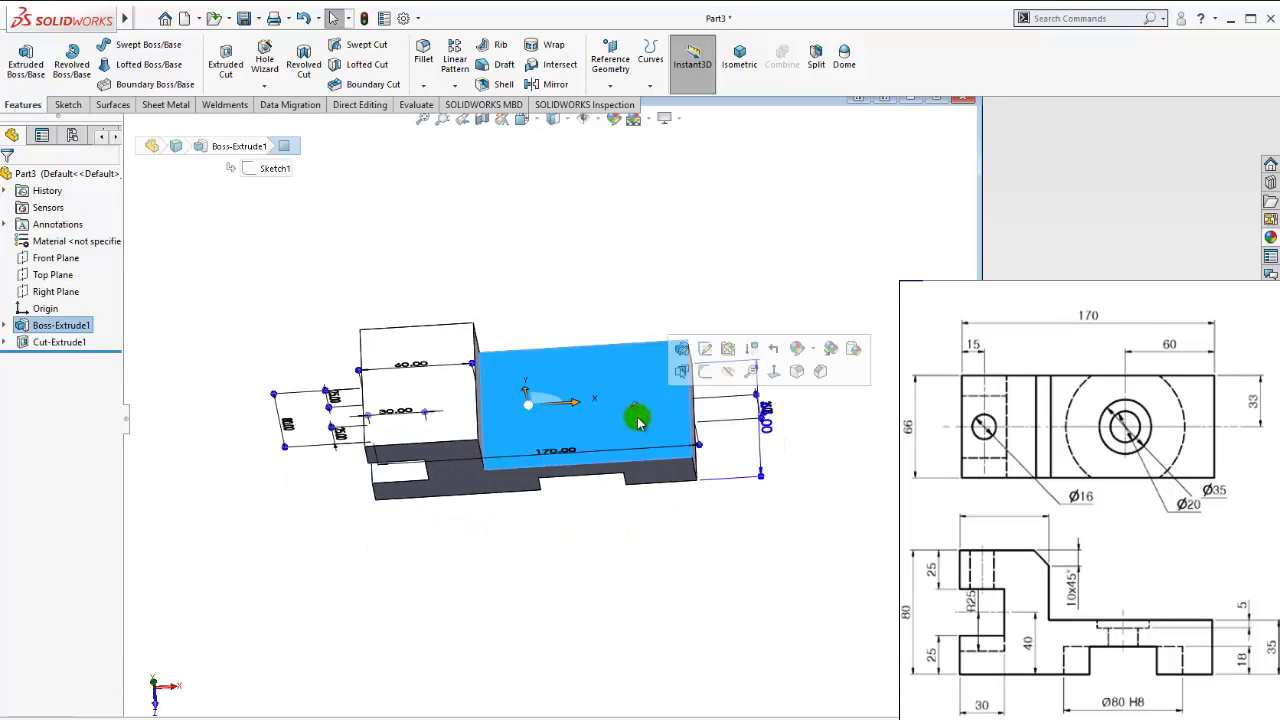
{"action": "left_click", "coordinate": [773, 374]}
{"action": "scroll", "coordinate": [872, 465], "scroll_direction": "down", "scroll_amount": 2}
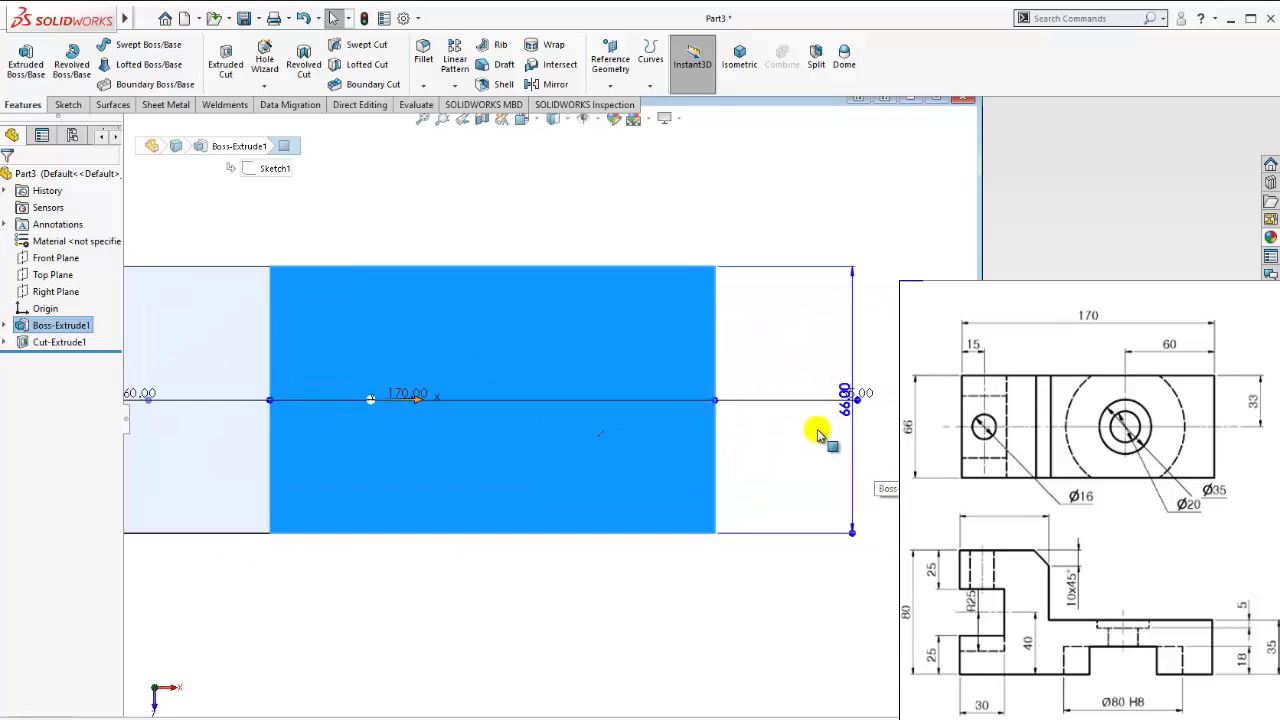
{"action": "key", "text": "Escape"}
{"action": "scroll", "coordinate": [663, 414], "scroll_direction": "up", "scroll_amount": 2}
{"action": "scroll", "coordinate": [608, 400], "scroll_direction": "up", "scroll_amount": 2}
{"action": "scroll", "coordinate": [400, 375], "scroll_direction": "down", "scroll_amount": 1}
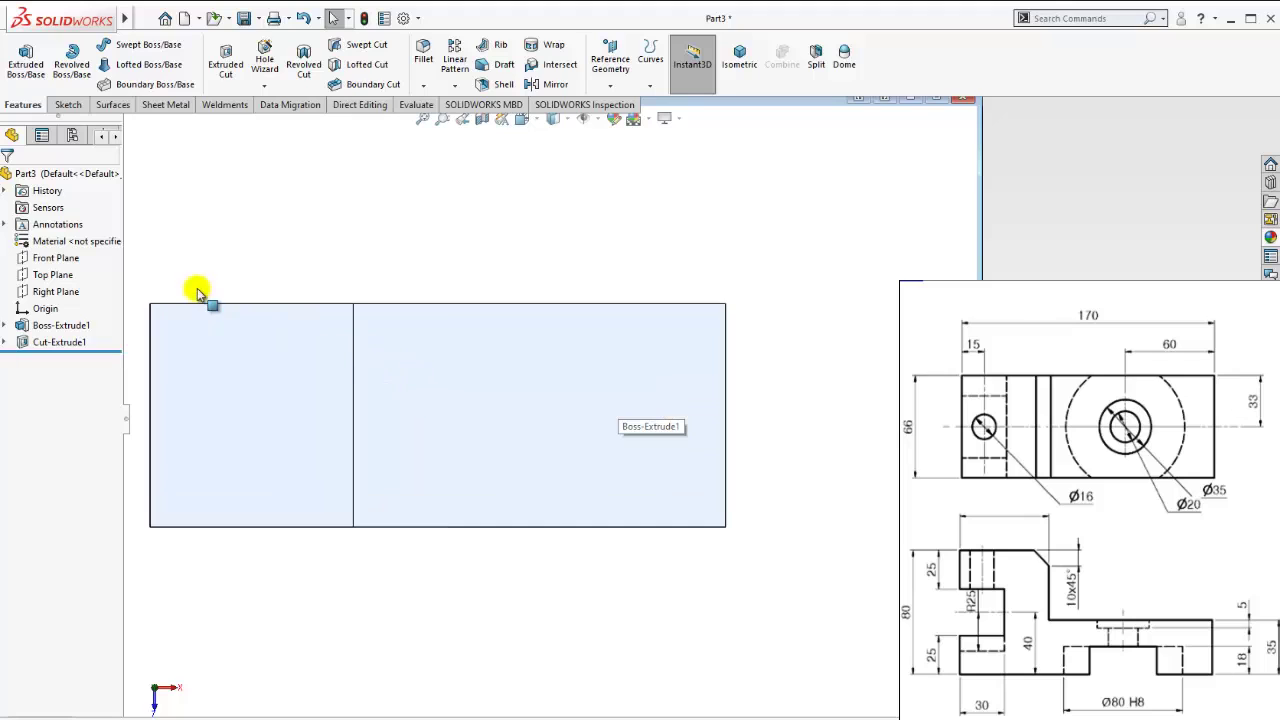
{"action": "left_click_drag", "start_coordinate": [130, 266], "coordinate": [143, 266]}
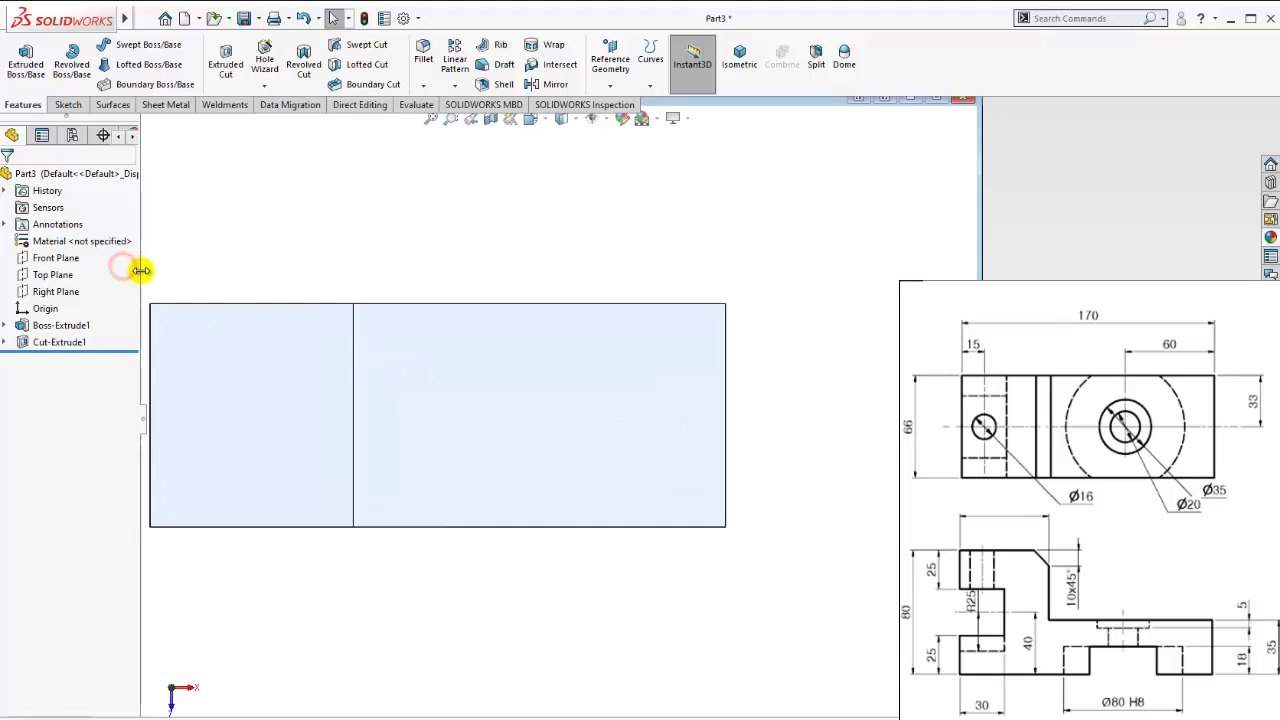
Choose a legacy Counterbored hole type with a Through All end condition.
{"action": "left_click", "coordinate": [652, 265]}
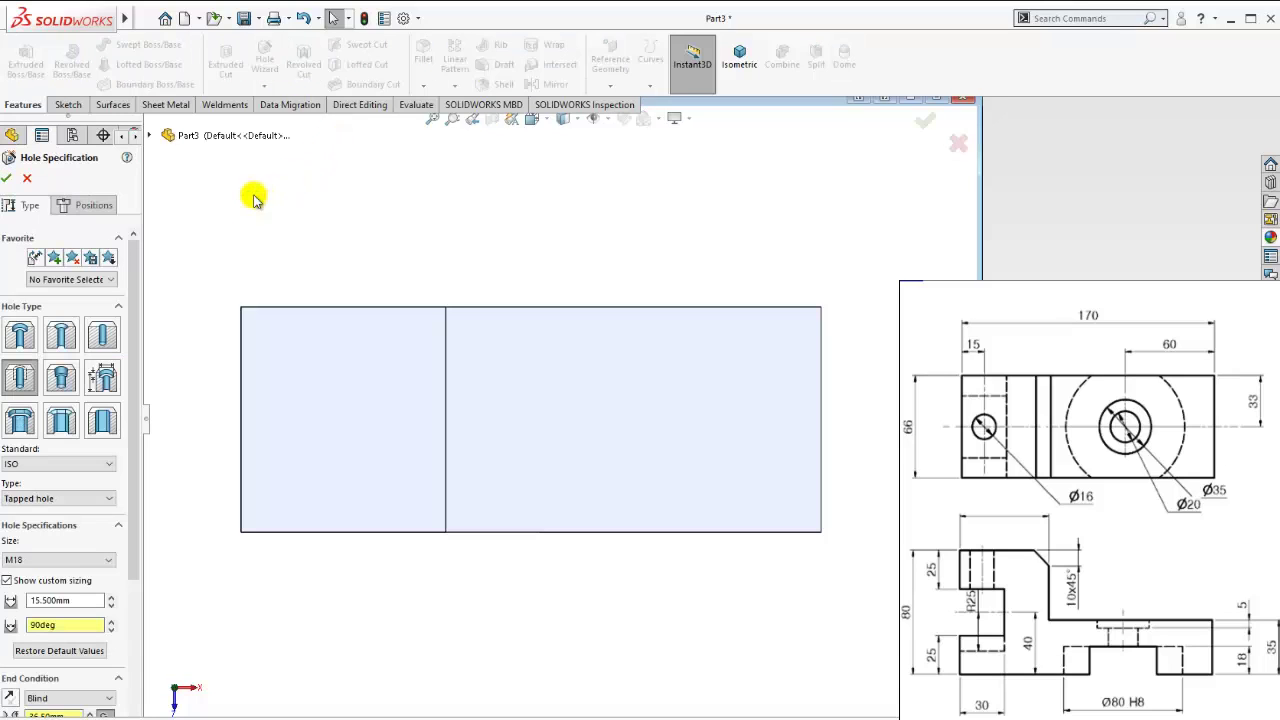
{"action": "left_click_drag", "start_coordinate": [145, 260], "coordinate": [171, 261]}
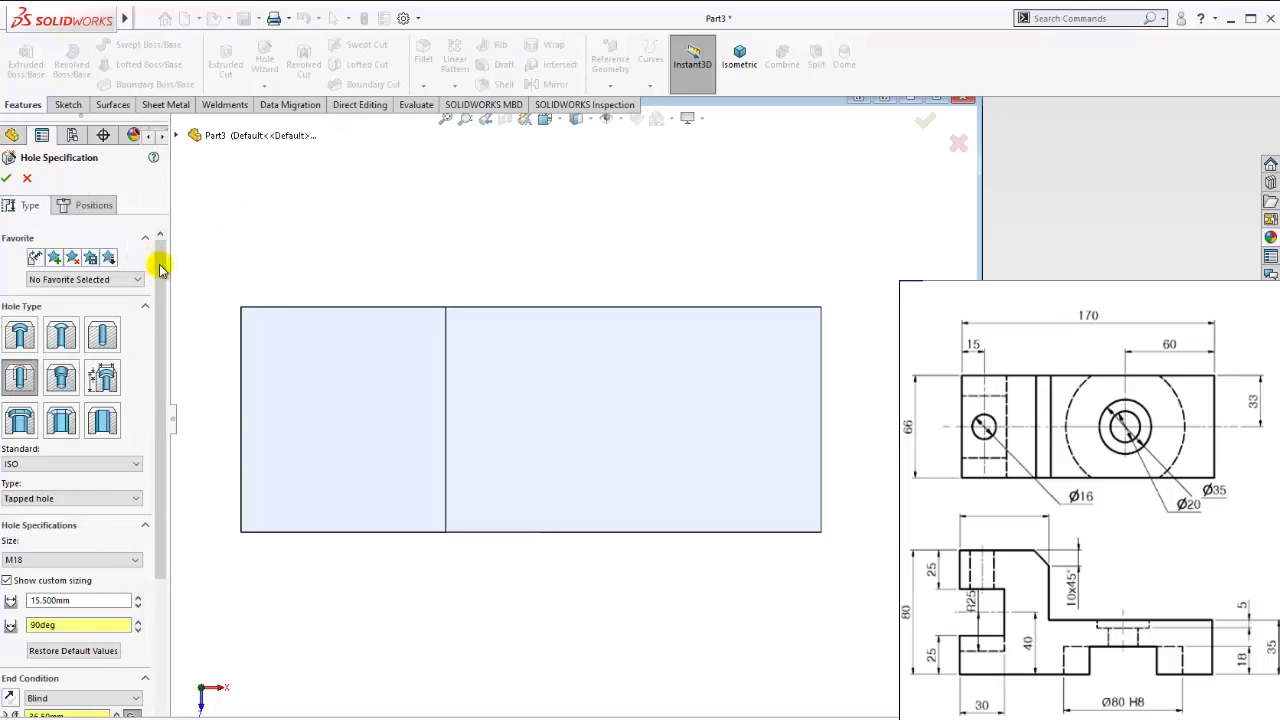
{"action": "left_click", "coordinate": [107, 377]}
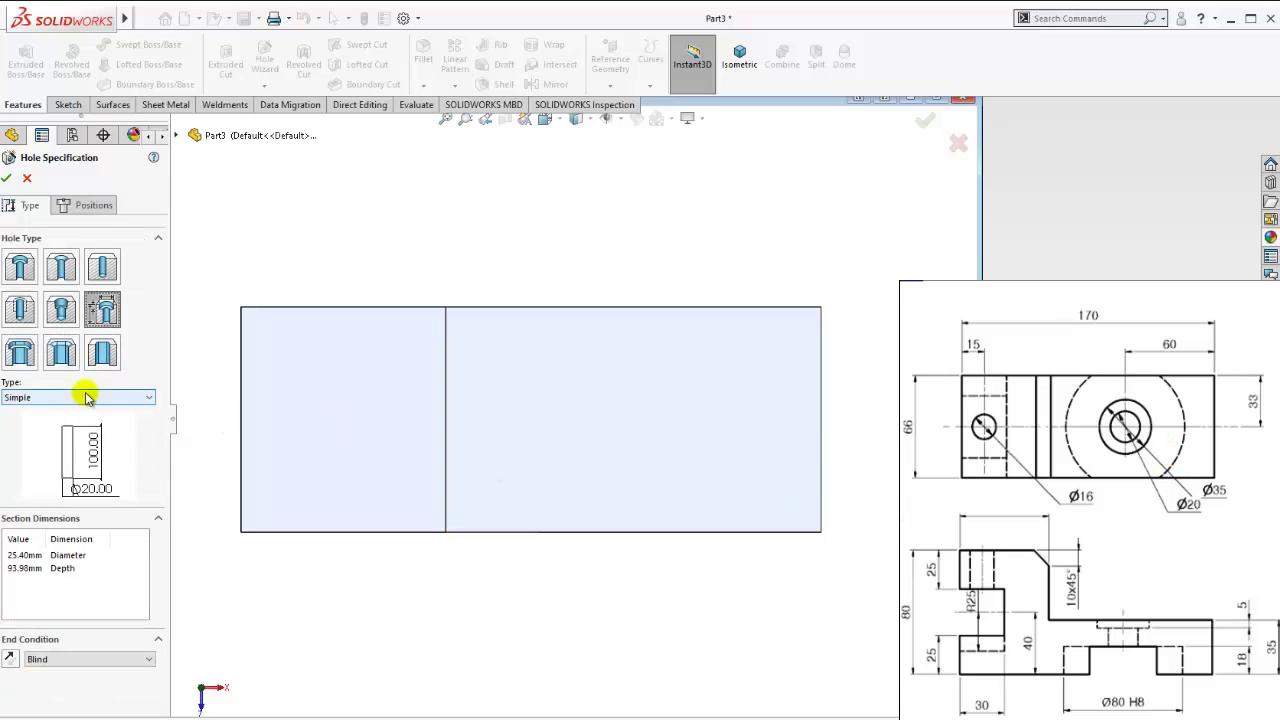
{"action": "left_click", "coordinate": [86, 397]}
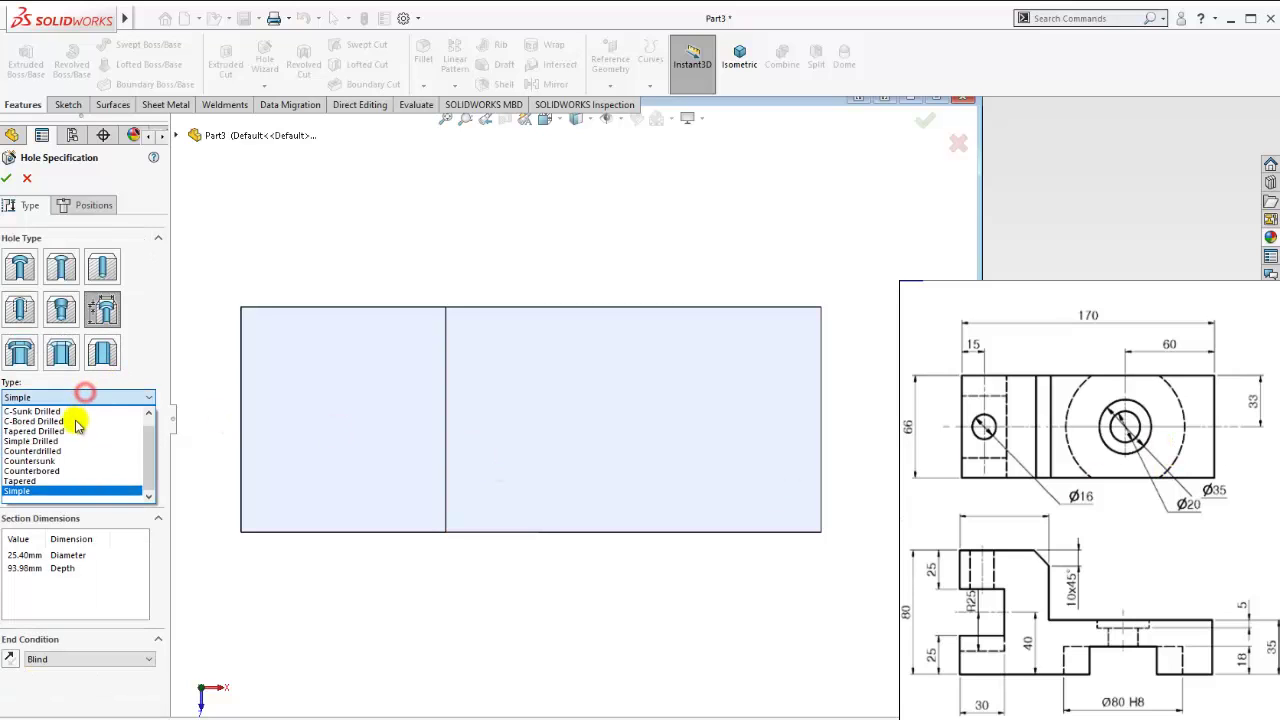
{"action": "left_click", "coordinate": [41, 464]}
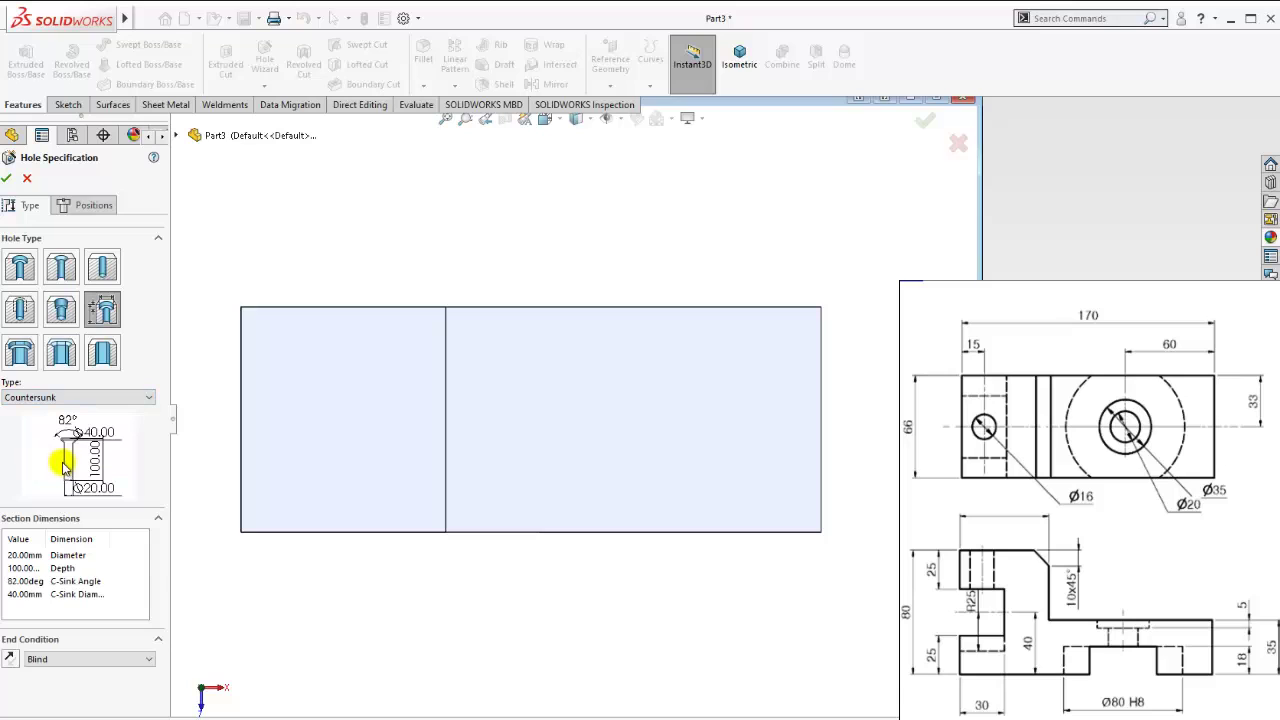
{"action": "left_click", "coordinate": [65, 399]}
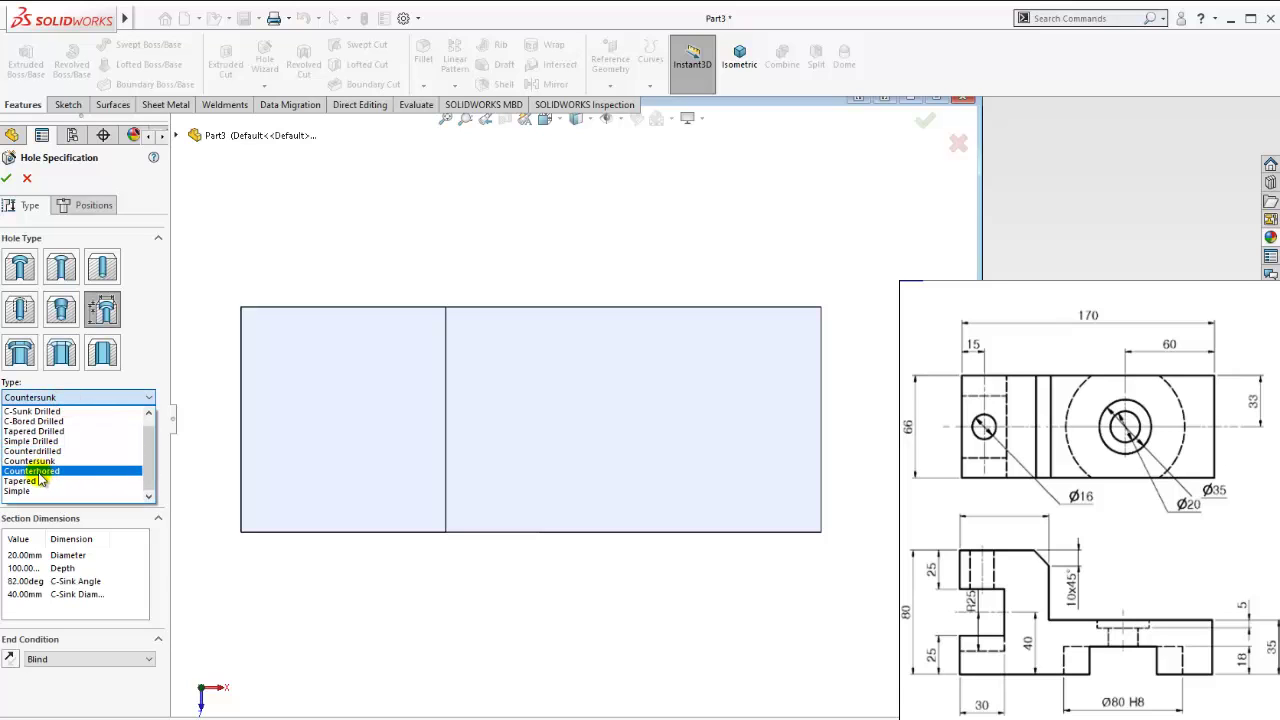
{"action": "left_click", "coordinate": [34, 471]}
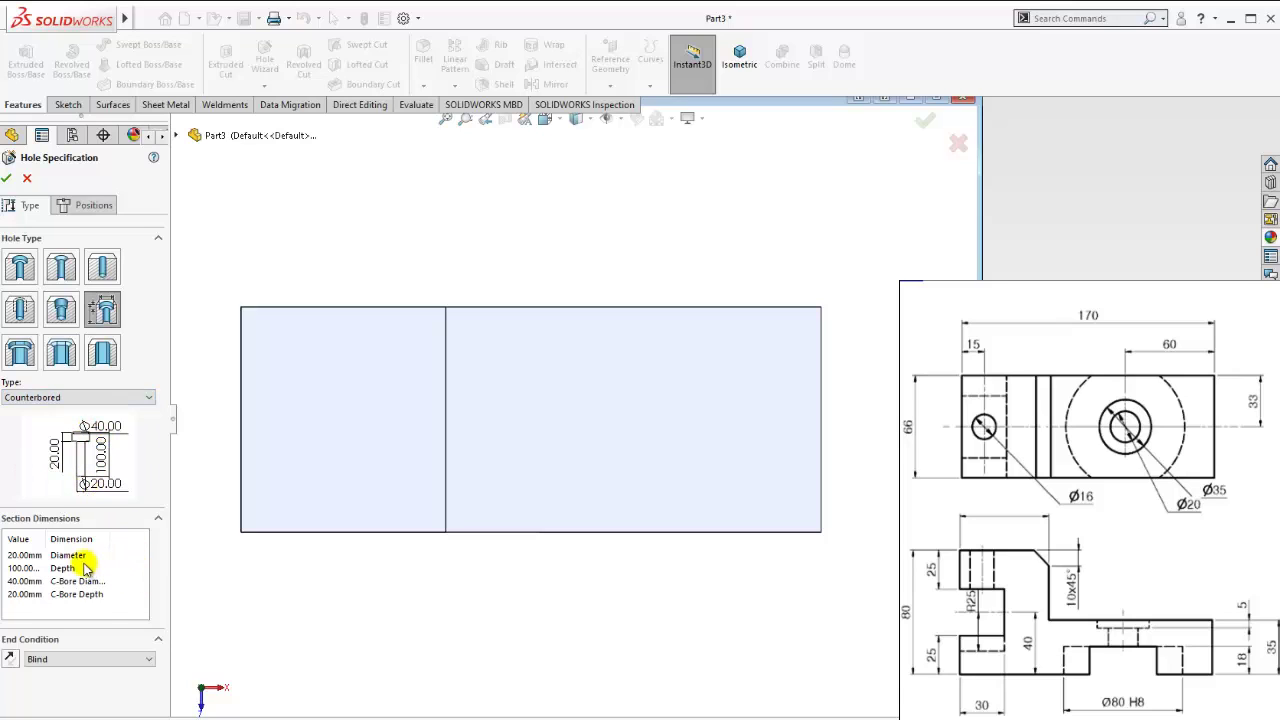
{"action": "left_click", "coordinate": [50, 660]}
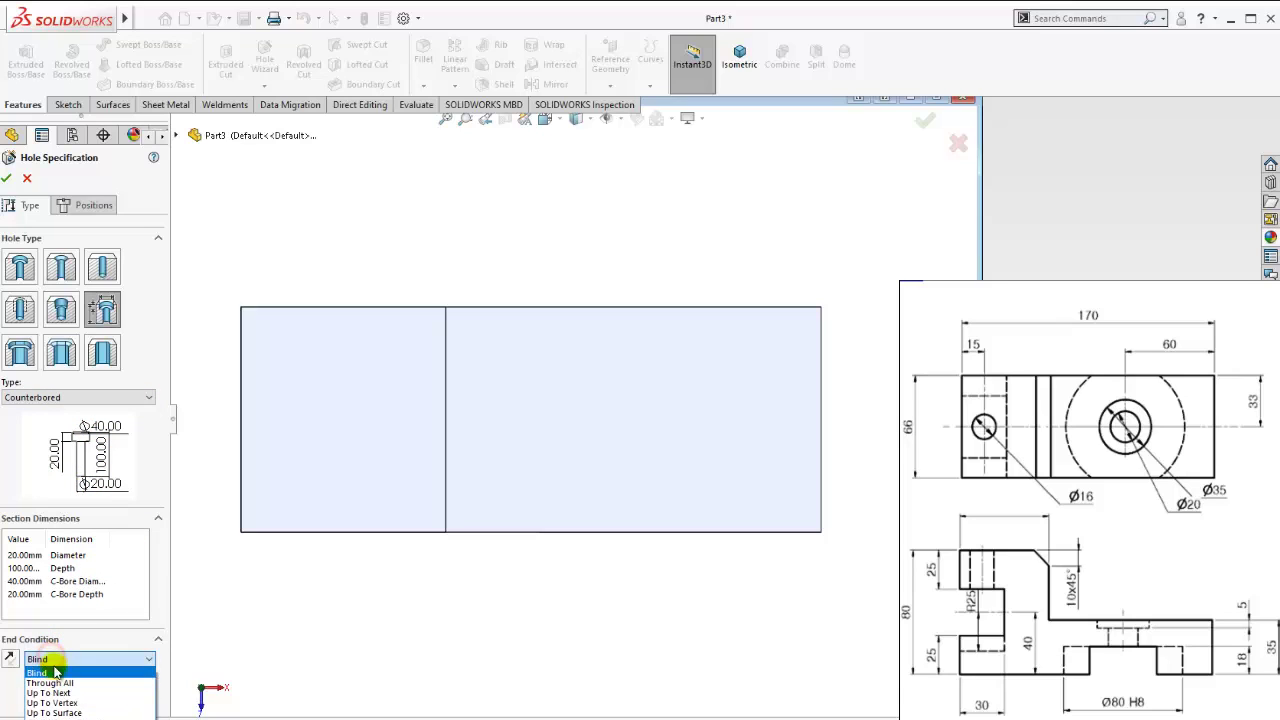
{"action": "left_click", "coordinate": [54, 684]}
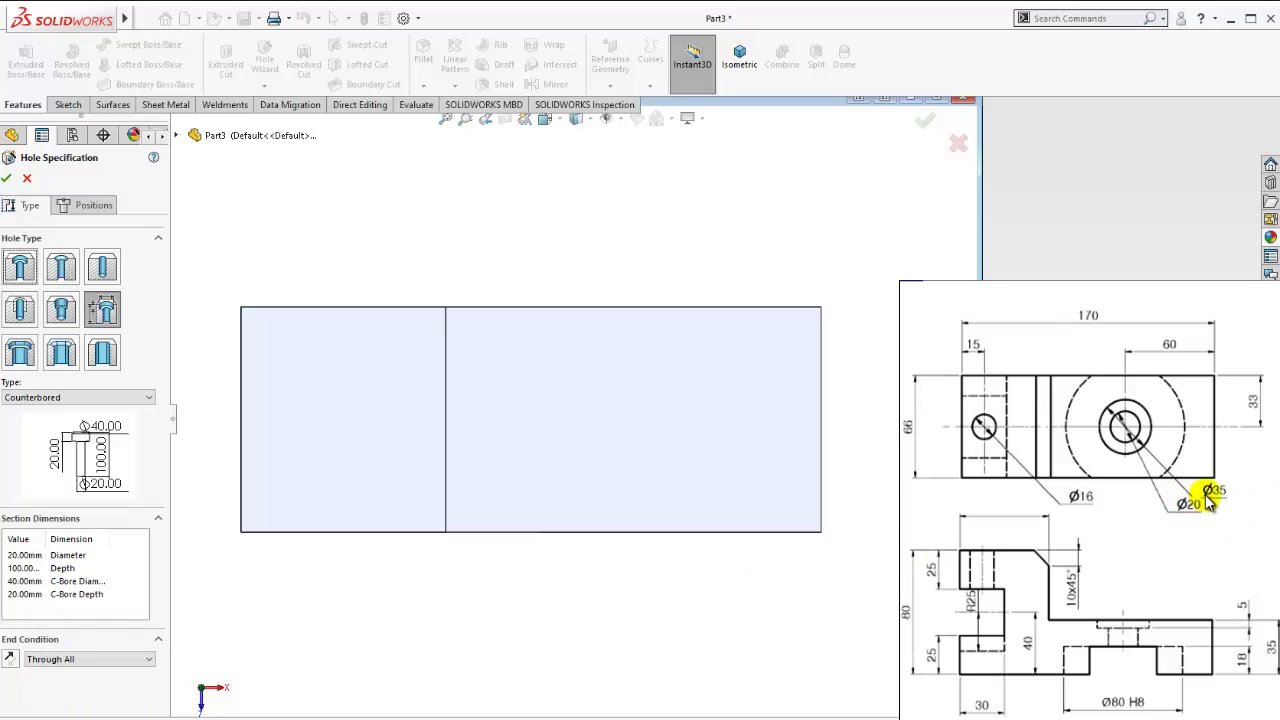
Keep the 20 mm hole diameter, set a 35 mm counterbore diameter, and edit the counterbore depth.
{"action": "double_click", "coordinate": [35, 556]}
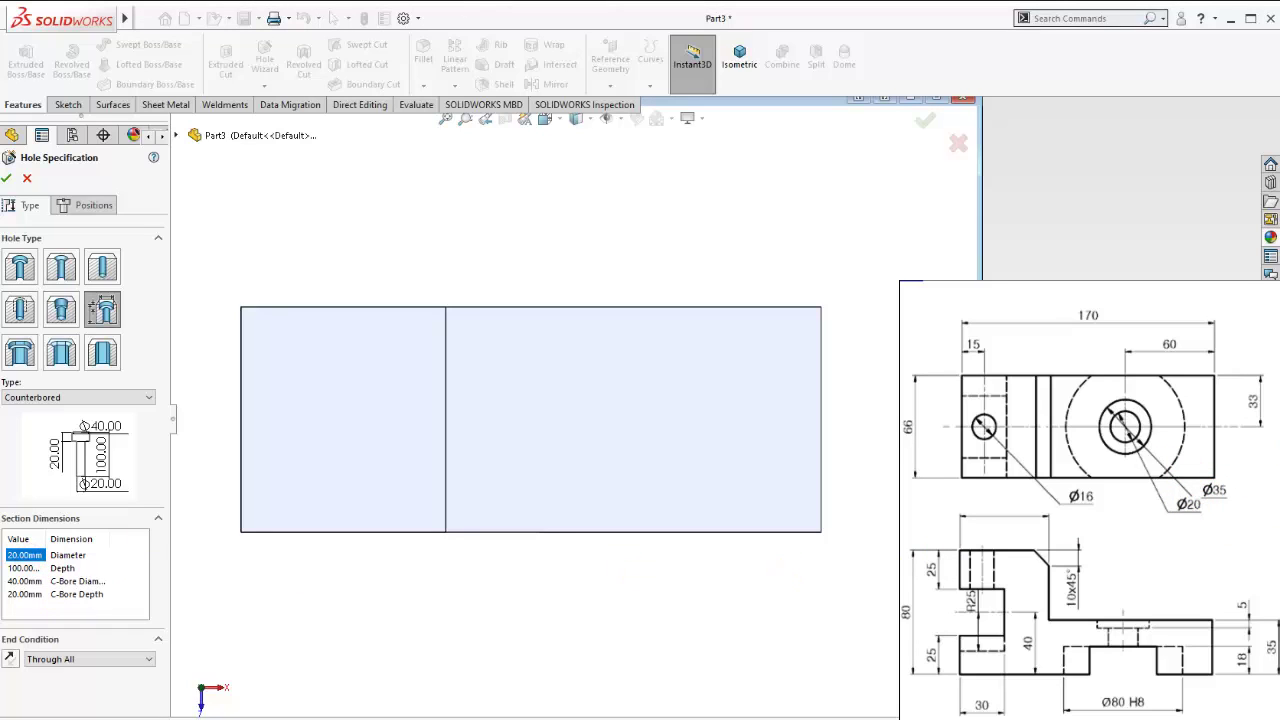
{"action": "left_click", "coordinate": [1206, 494]}
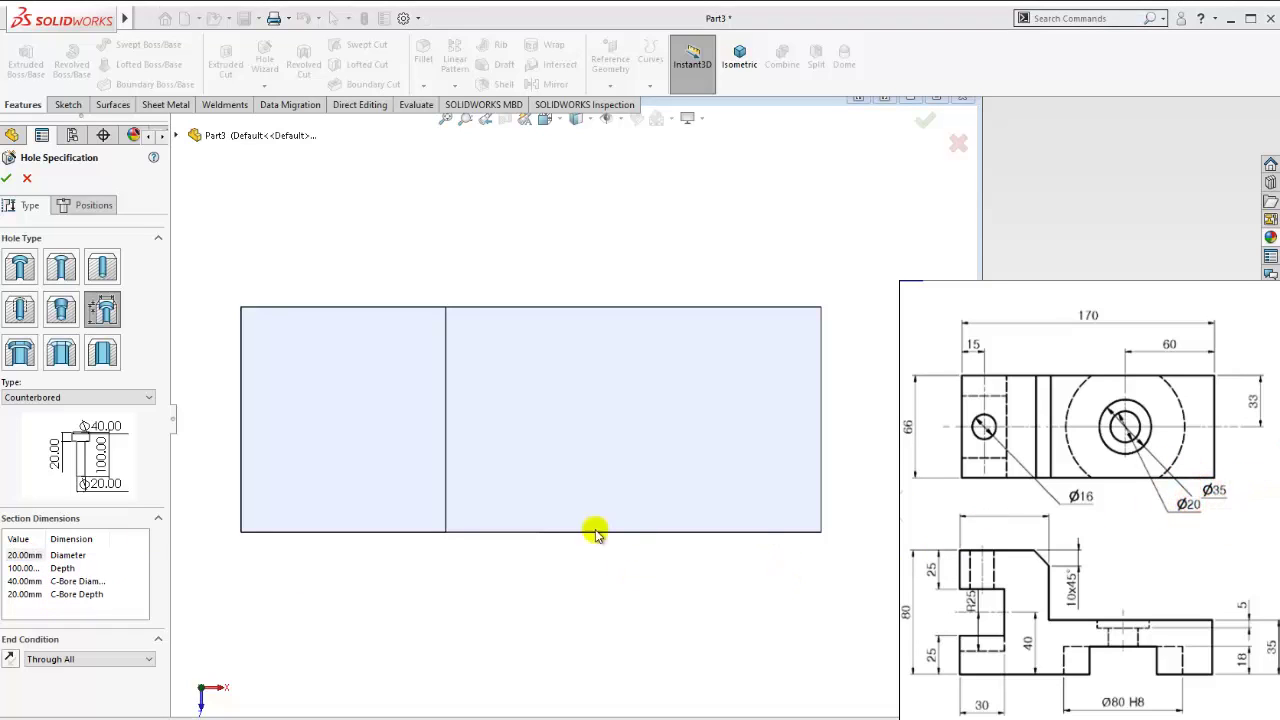
{"action": "left_click", "coordinate": [22, 557]}
{"action": "type", "text": "20"}
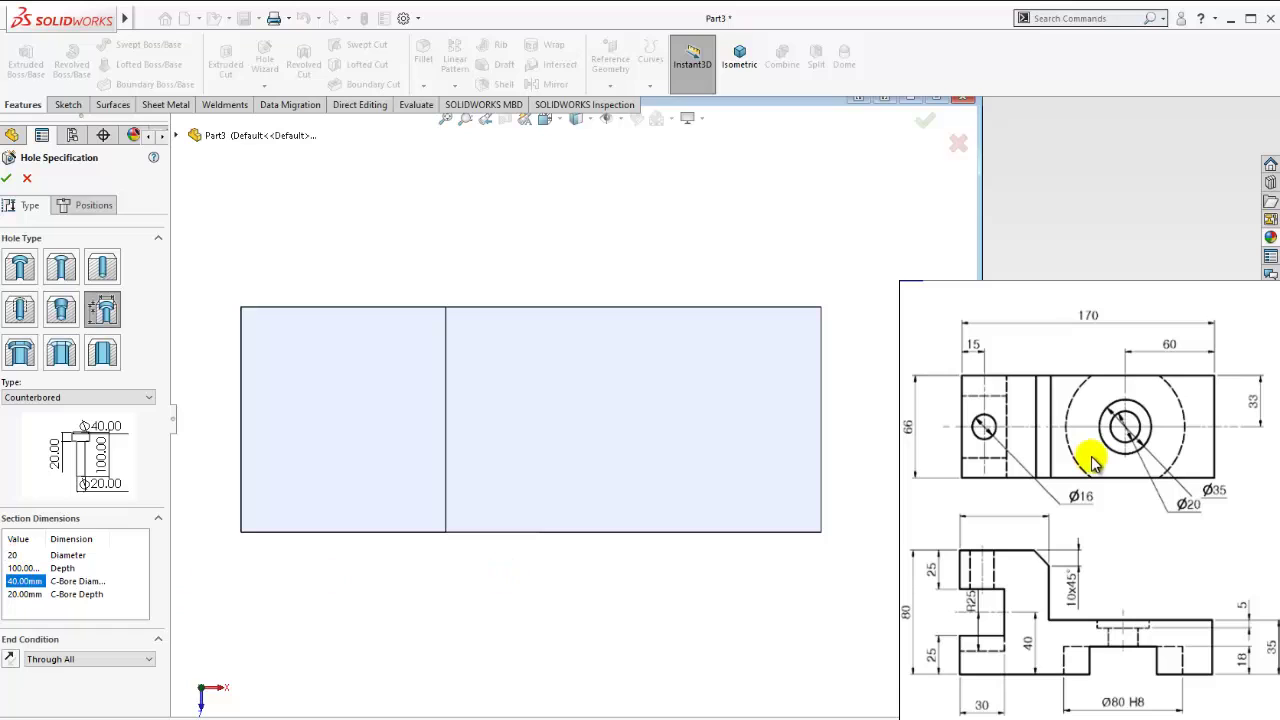
{"action": "left_click", "coordinate": [1210, 488]}
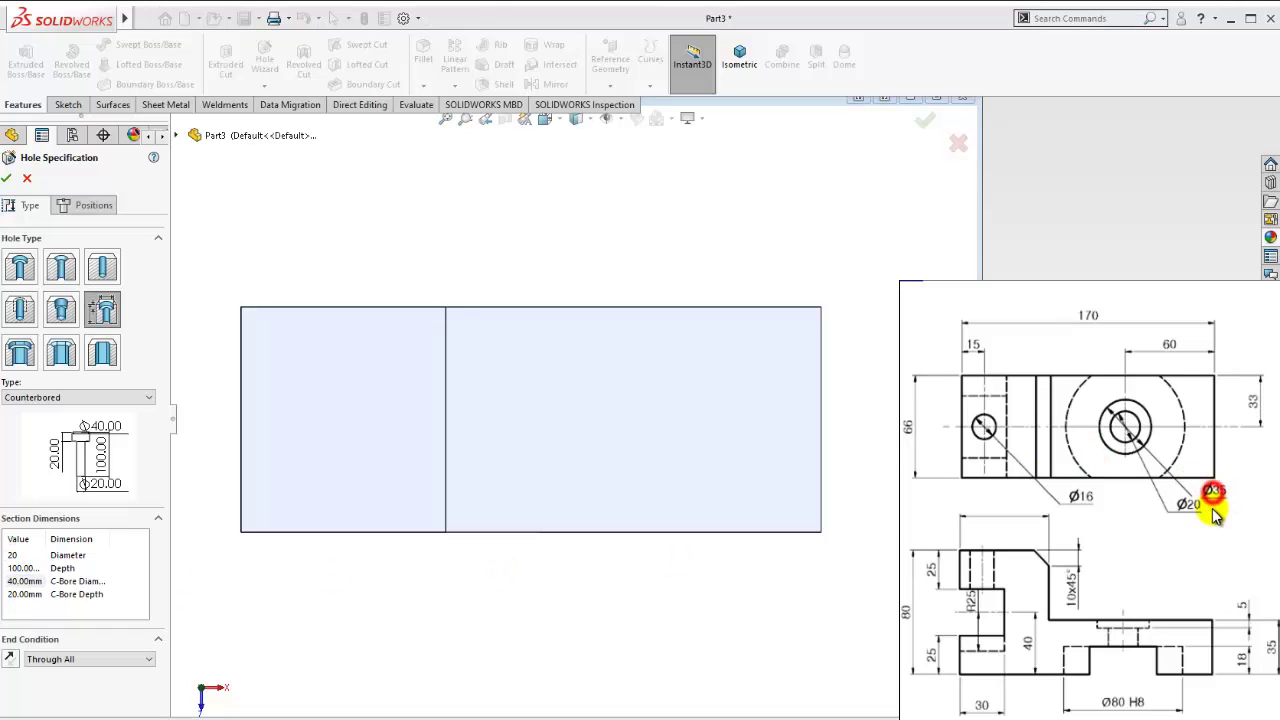
{"action": "left_click", "coordinate": [12, 581]}
{"action": "type", "text": "35"}
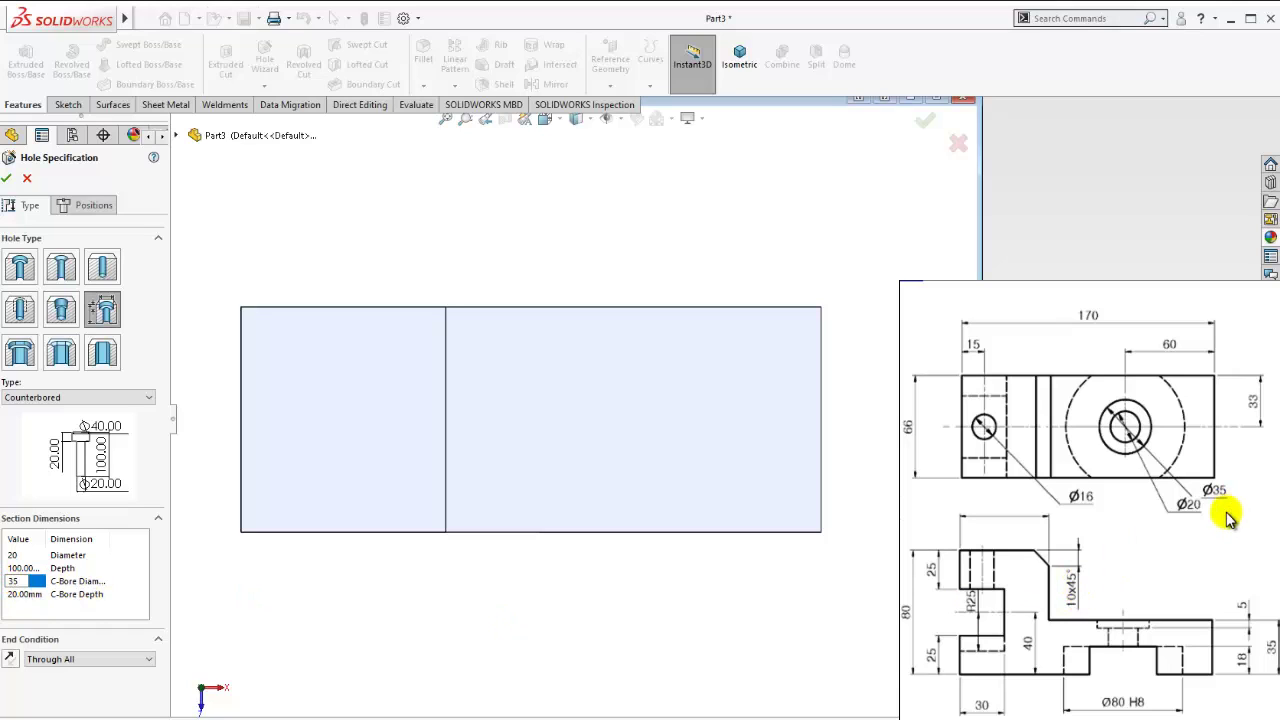
{"action": "left_click", "coordinate": [1240, 617]}
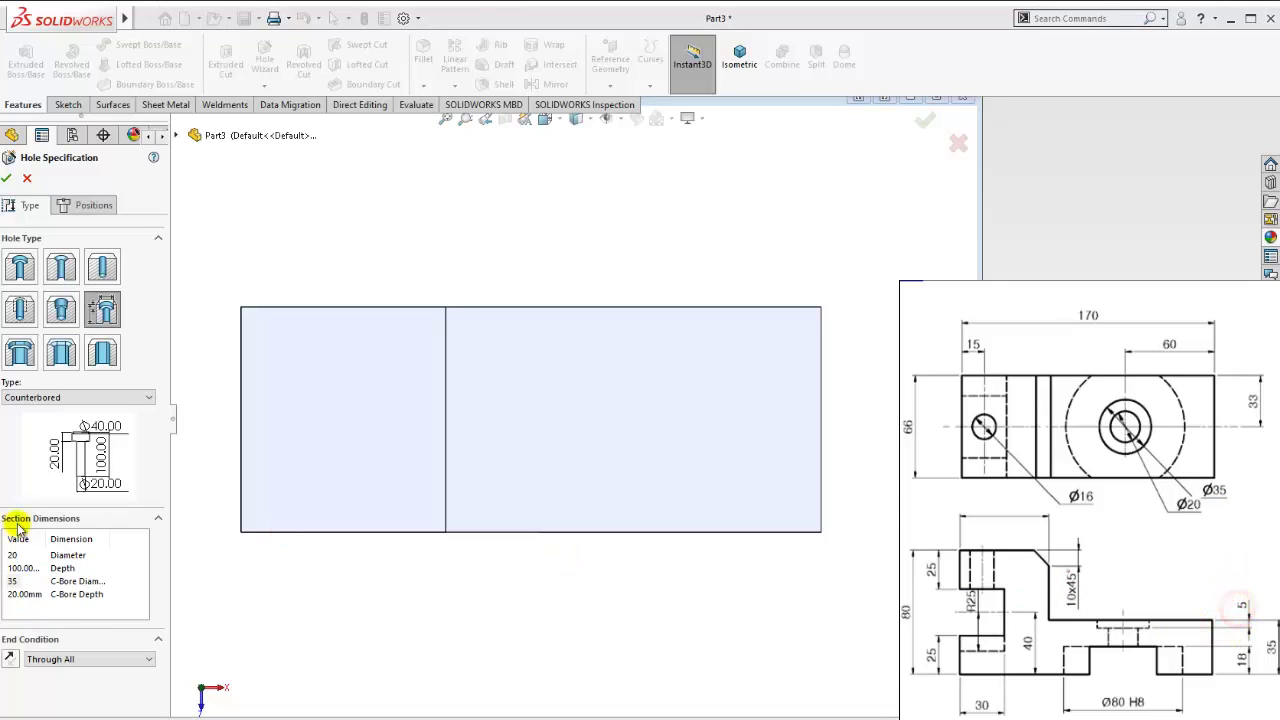
{"action": "double_click", "coordinate": [22, 594]}
{"action": "type", "text": "5"}
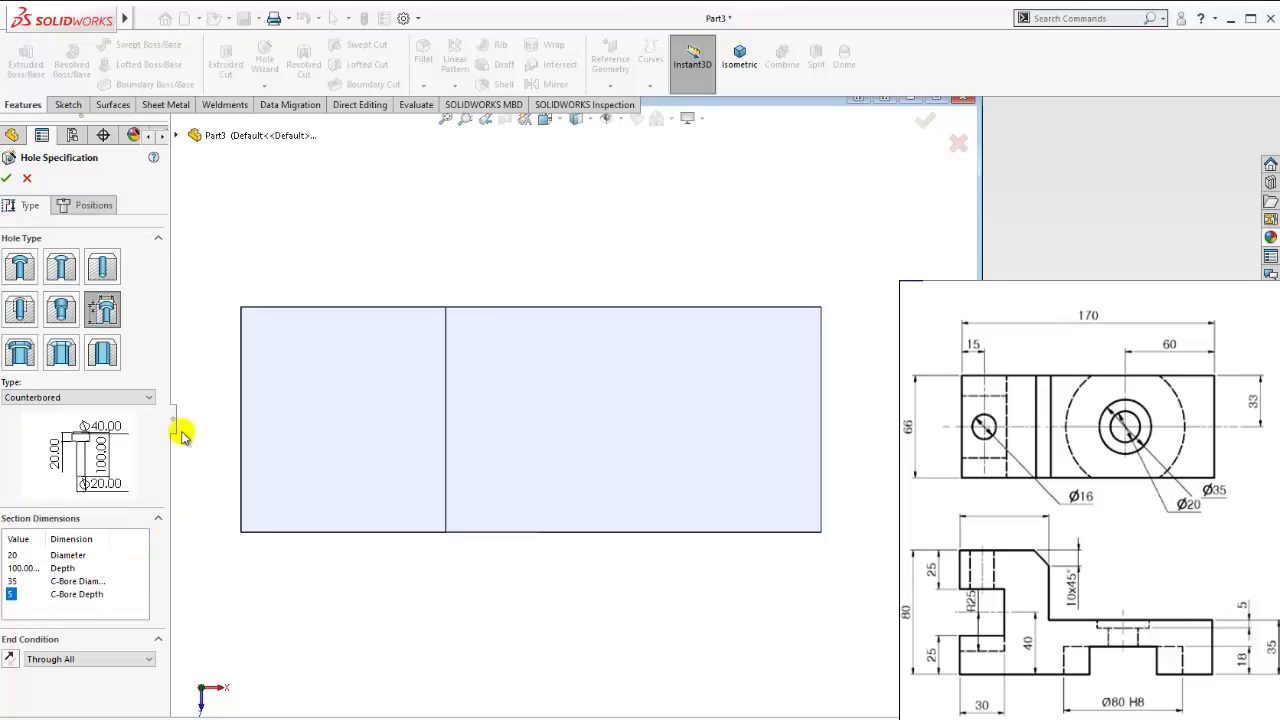
Place the hole centre on the lower step, 60 mm from the right edge.
{"action": "left_click", "coordinate": [94, 208]}
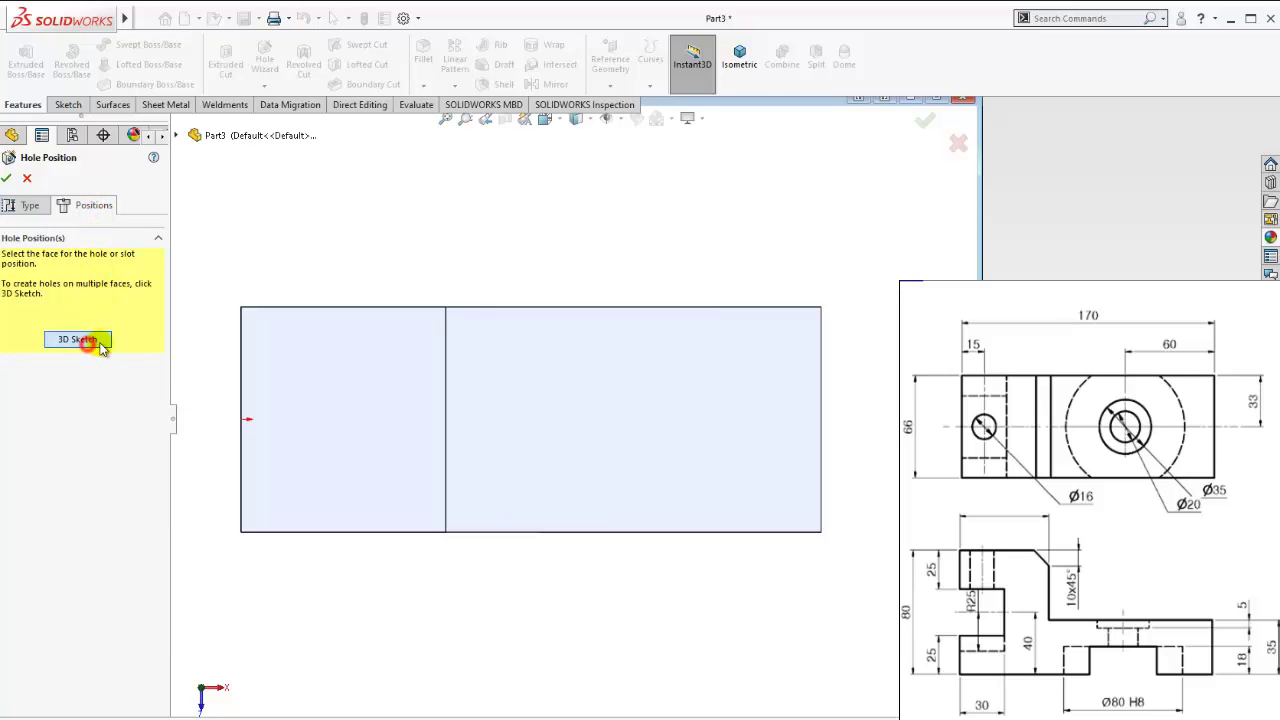
{"action": "left_click", "coordinate": [679, 416]}
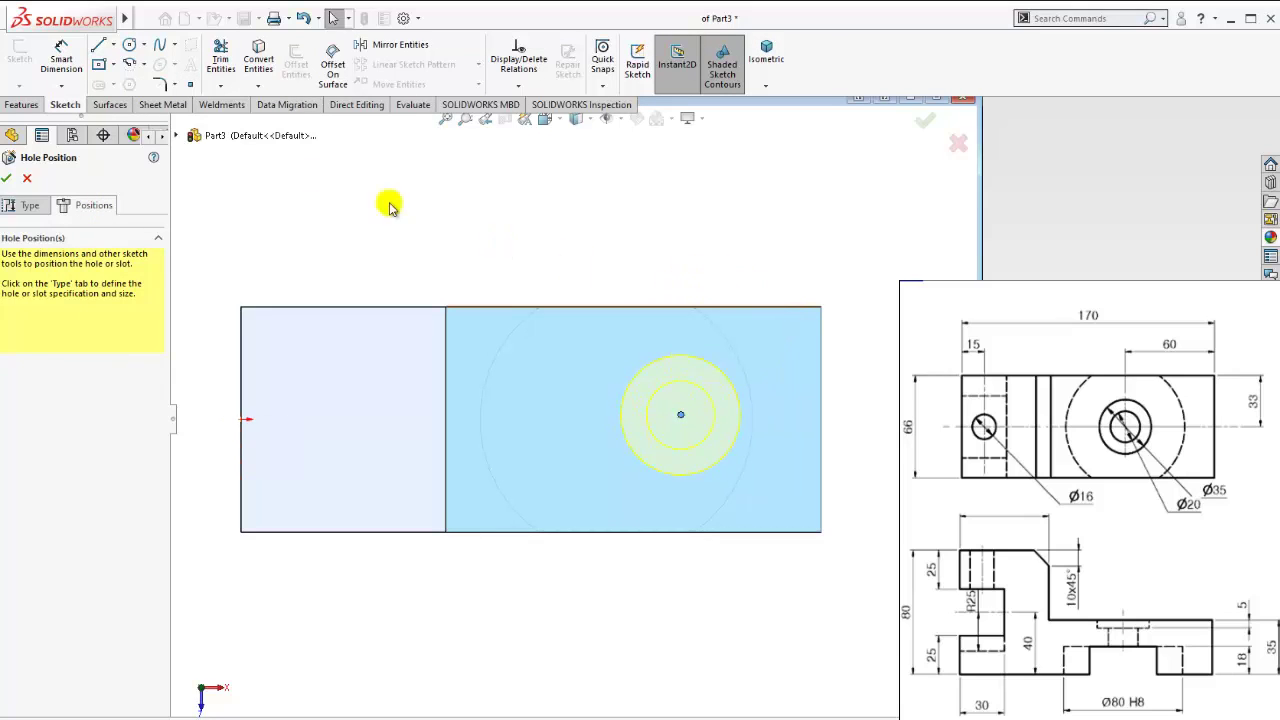
{"action": "left_click", "coordinate": [681, 415]}
{"action": "left_click", "coordinate": [821, 372]}
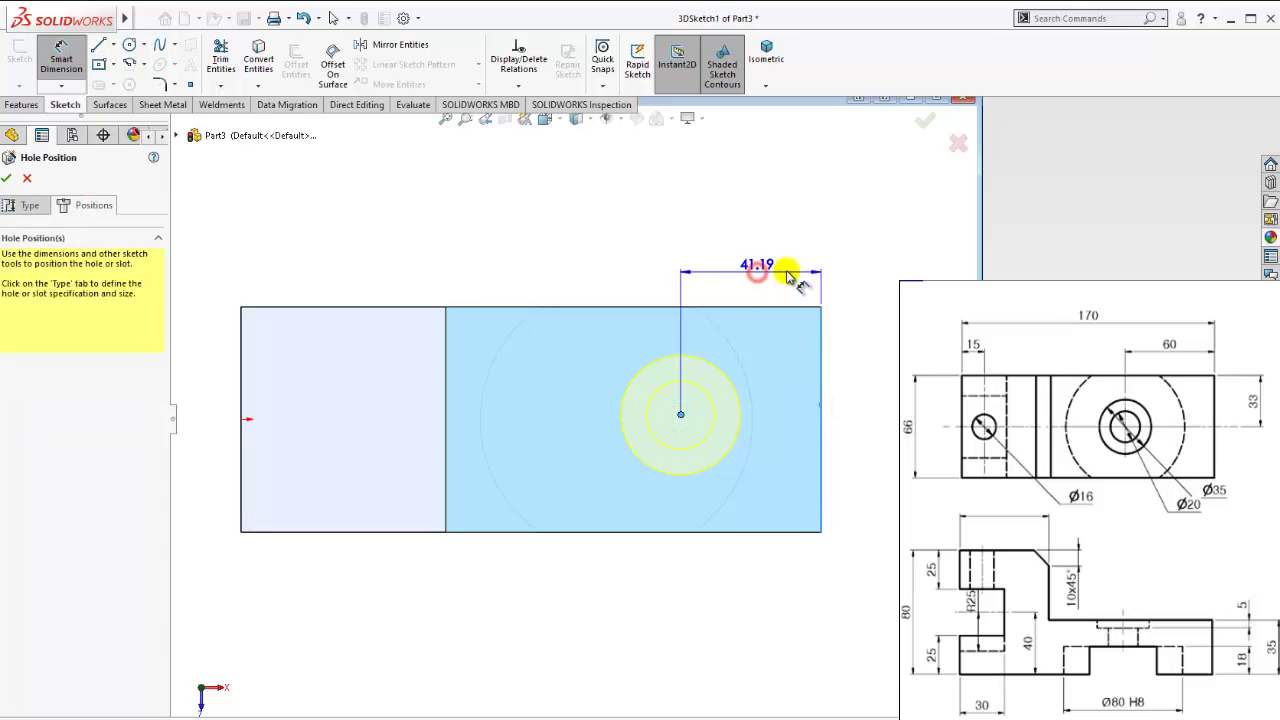
{"action": "left_click", "coordinate": [760, 268]}
{"action": "type", "text": "60"}
{"action": "key", "text": "Return"}
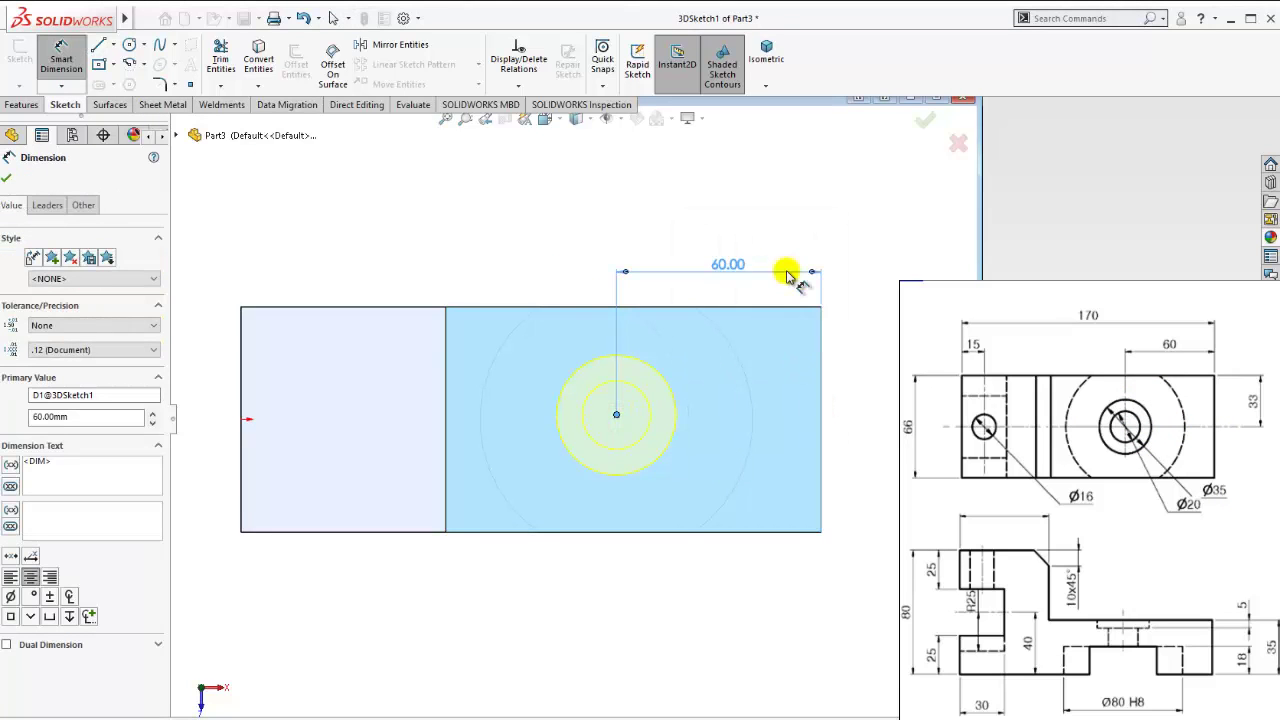
Fix the hole centre 33 mm from the top edge and return to isometric view.
{"action": "left_click", "coordinate": [617, 414]}
{"action": "left_click", "coordinate": [675, 309]}
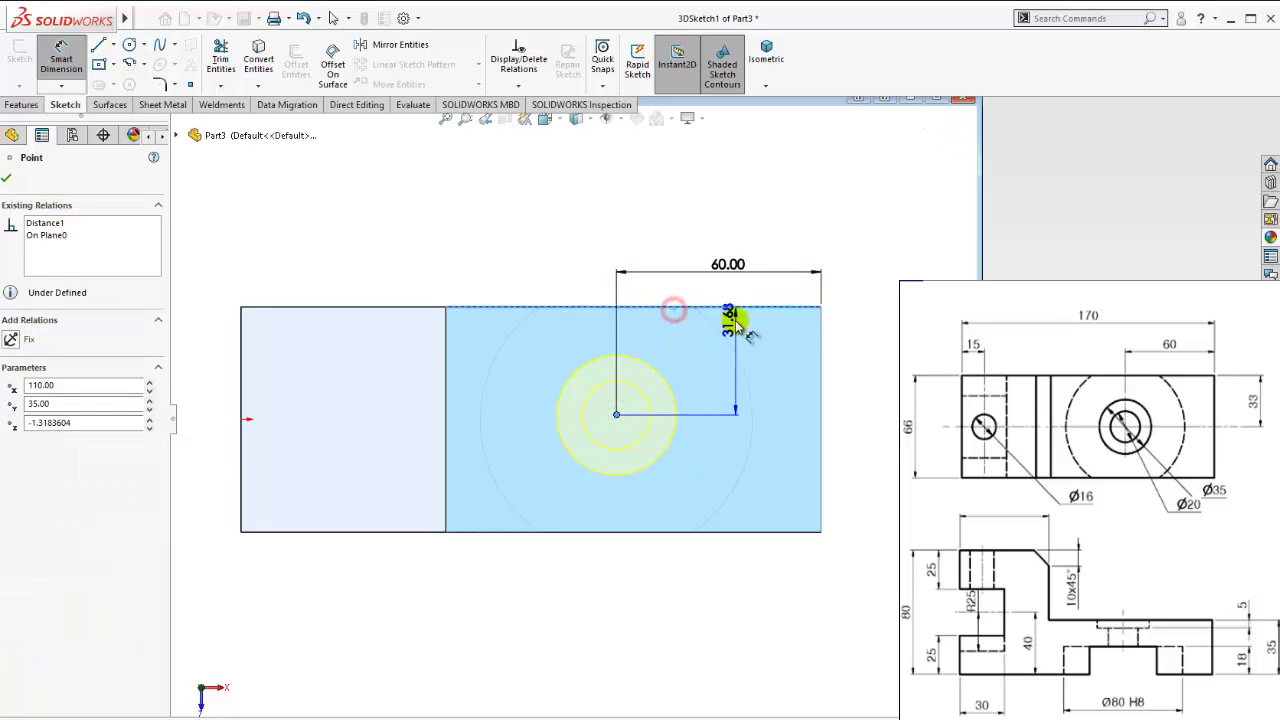
{"action": "left_click", "coordinate": [862, 347]}
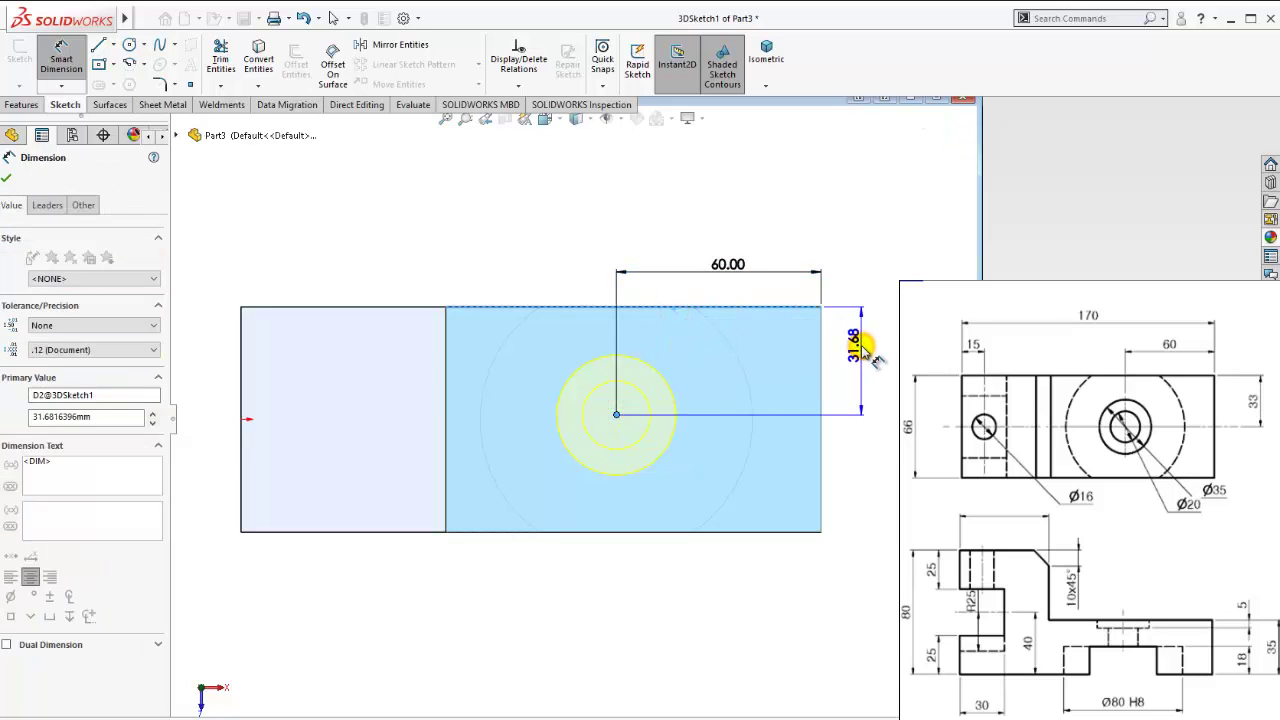
{"action": "type", "text": "33"}
{"action": "key", "text": "Return"}
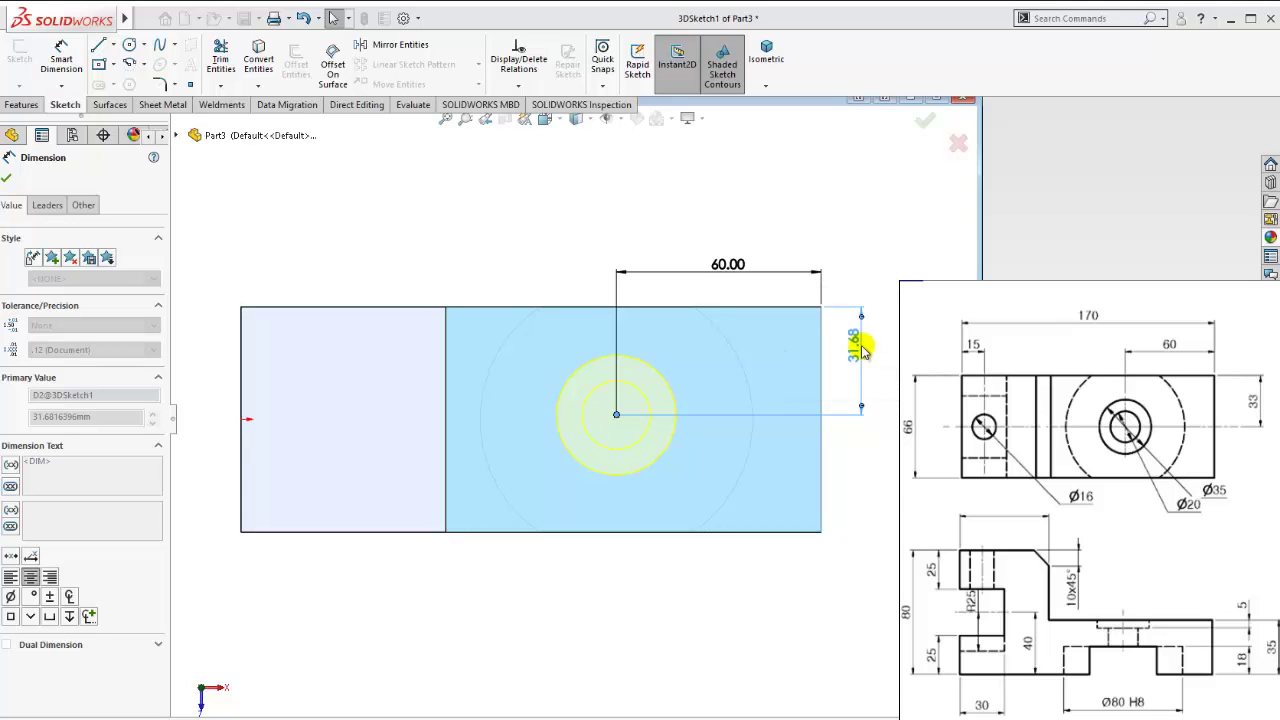
{"action": "key", "text": "Escape"}
{"action": "key", "text": "ctrl+7"}
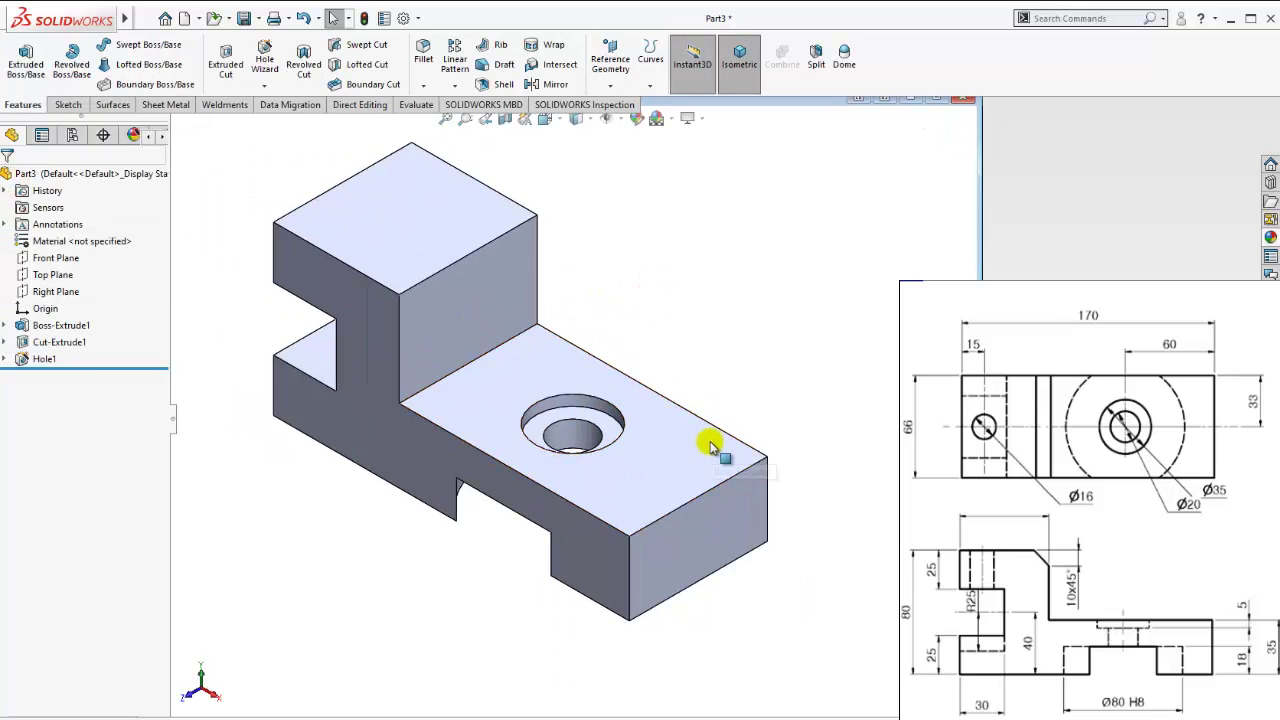
Orbit the model to inspect the counterbored hole and check the drawing's Ø16 hole.
{"action": "mouse_move", "coordinate": [708, 437]}
{"action": "middle_mouse_down"}
{"action": "mouse_move", "coordinate": [625, 420]}
{"action": "mouse_move", "coordinate": [680, 234]}
{"action": "mouse_move", "coordinate": [711, 434]}
{"action": "mouse_move", "coordinate": [580, 486]}
{"action": "mouse_move", "coordinate": [641, 443]}
{"action": "mouse_move", "coordinate": [723, 434]}
{"action": "mouse_move", "coordinate": [634, 554]}
{"action": "mouse_move", "coordinate": [534, 500]}
{"action": "mouse_move", "coordinate": [463, 527]}
{"action": "mouse_move", "coordinate": [620, 523]}
{"action": "mouse_move", "coordinate": [609, 337]}
{"action": "mouse_move", "coordinate": [634, 194]}
{"action": "mouse_move", "coordinate": [575, 364]}
{"action": "mouse_move", "coordinate": [609, 391]}
{"action": "mouse_move", "coordinate": [706, 297]}
{"action": "mouse_move", "coordinate": [480, 363]}
{"action": "mouse_move", "coordinate": [543, 456]}
{"action": "mouse_move", "coordinate": [560, 452]}
{"action": "middle_mouse_up"}
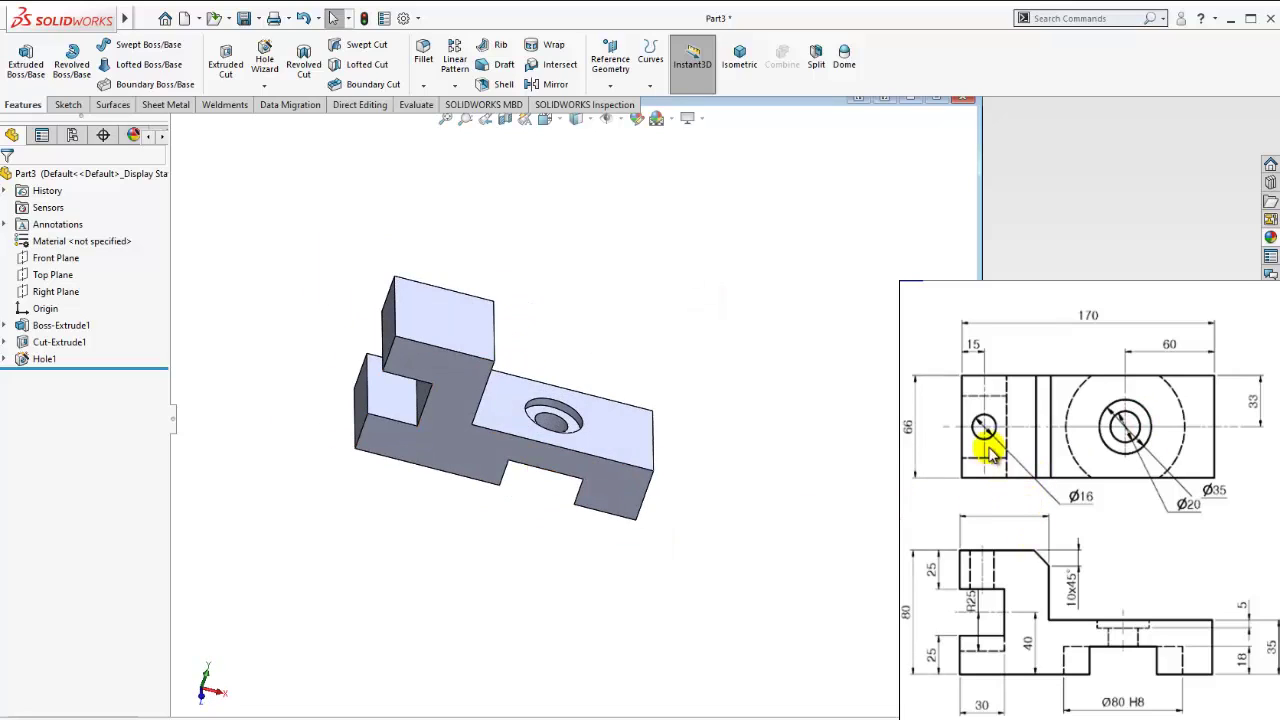
{"action": "left_click", "coordinate": [988, 400]}
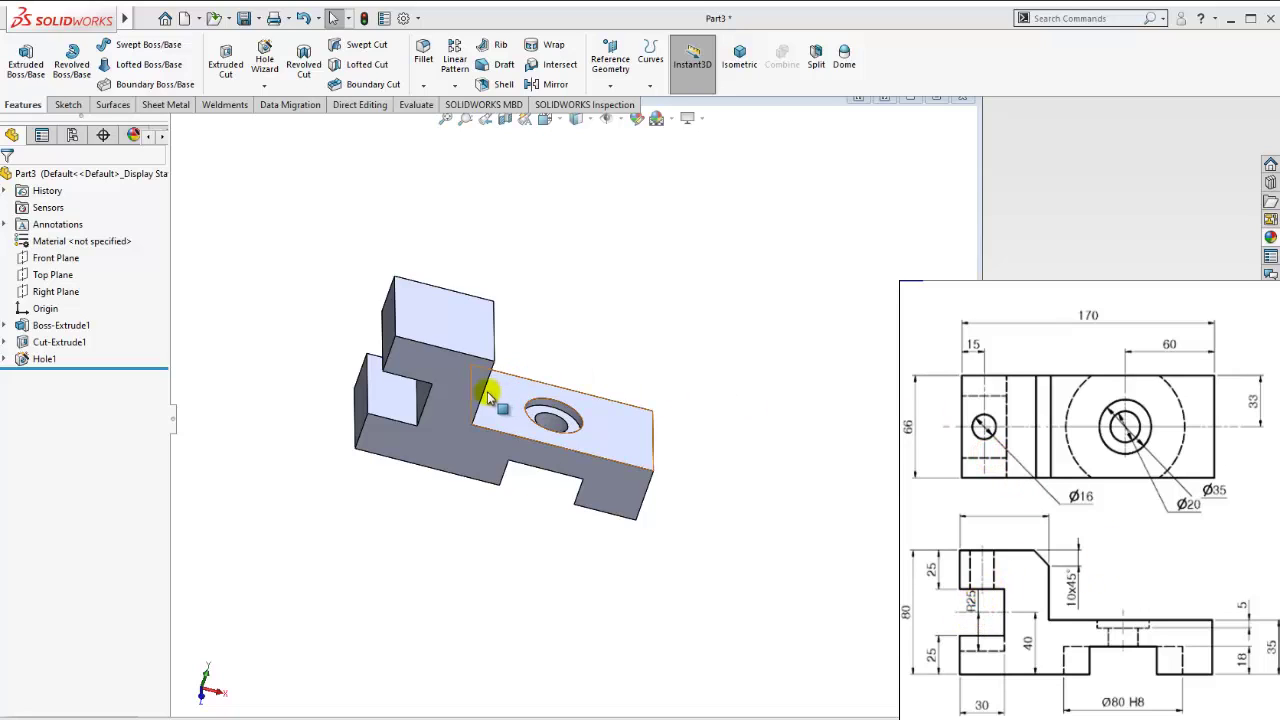
{"action": "mouse_move", "coordinate": [489, 397]}
{"action": "middle_mouse_down"}
{"action": "mouse_move", "coordinate": [569, 309]}
{"action": "mouse_move", "coordinate": [586, 409]}
{"action": "middle_mouse_up"}
Start a new sketch on the part's left end face, viewed head-on.
{"action": "left_click", "coordinate": [588, 420]}
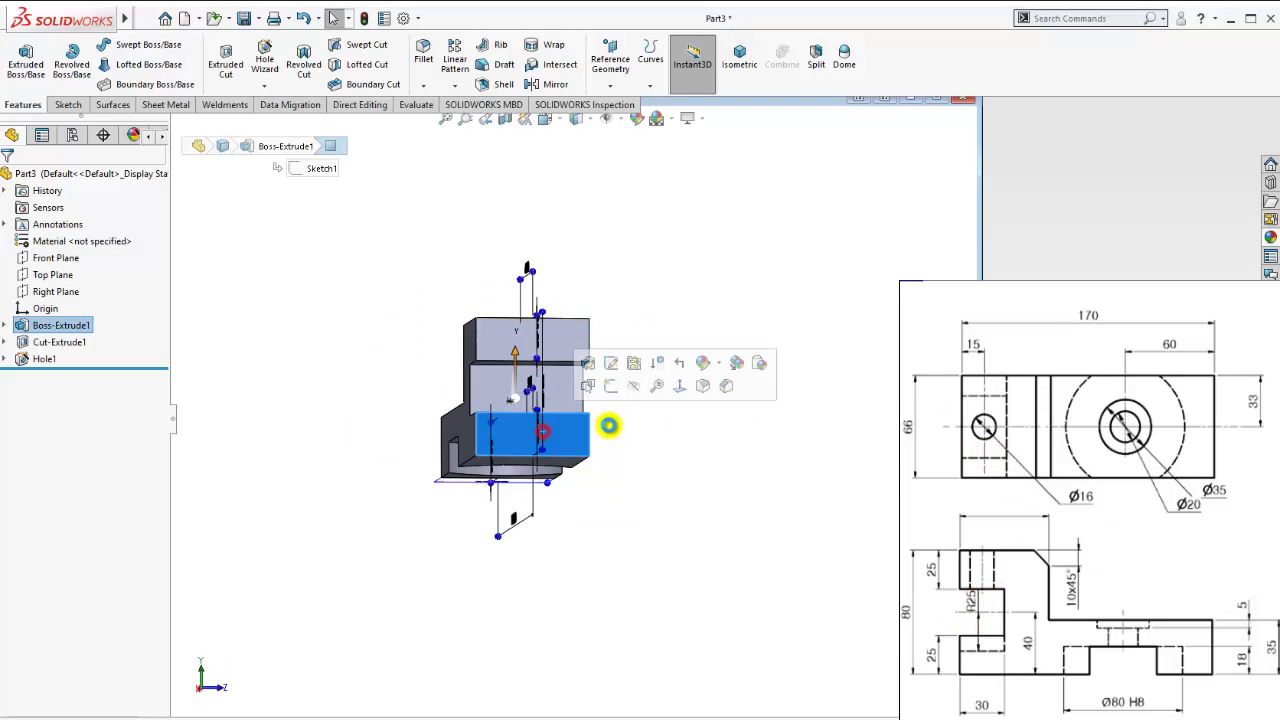
{"action": "left_click", "coordinate": [681, 390]}
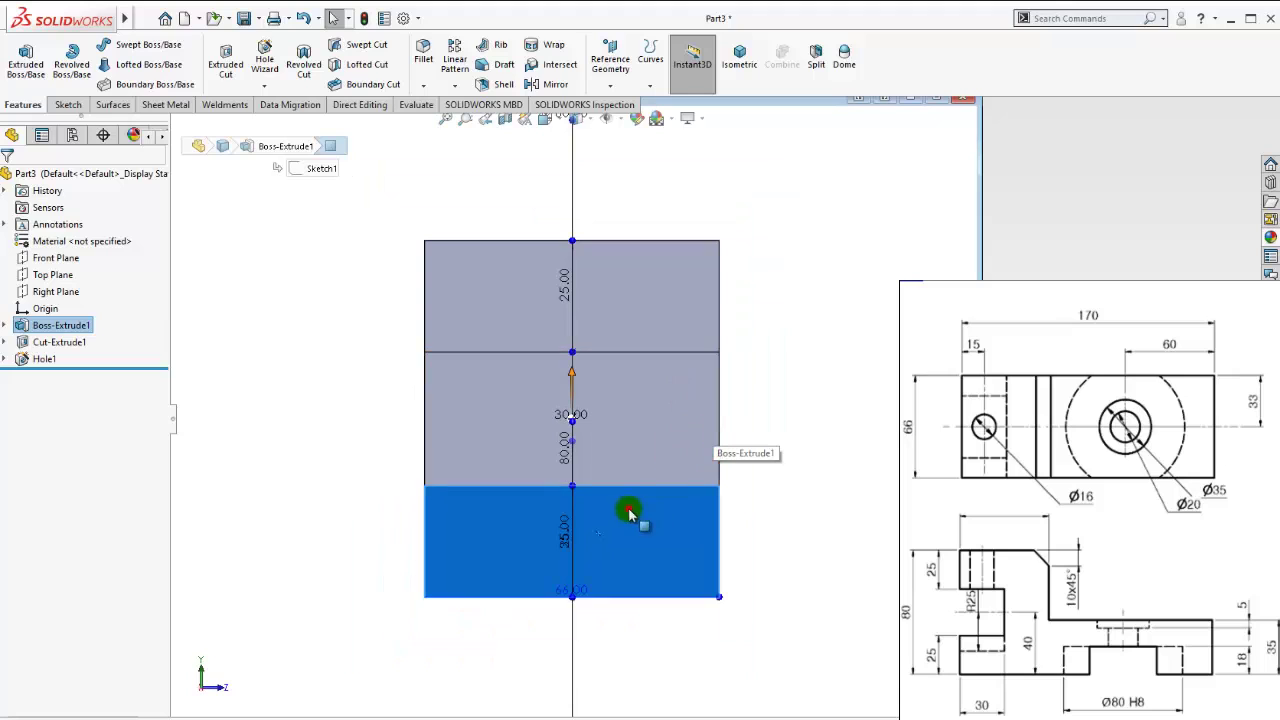
{"action": "left_click", "coordinate": [628, 512]}
{"action": "left_click", "coordinate": [689, 463]}
{"action": "left_click", "coordinate": [802, 540]}
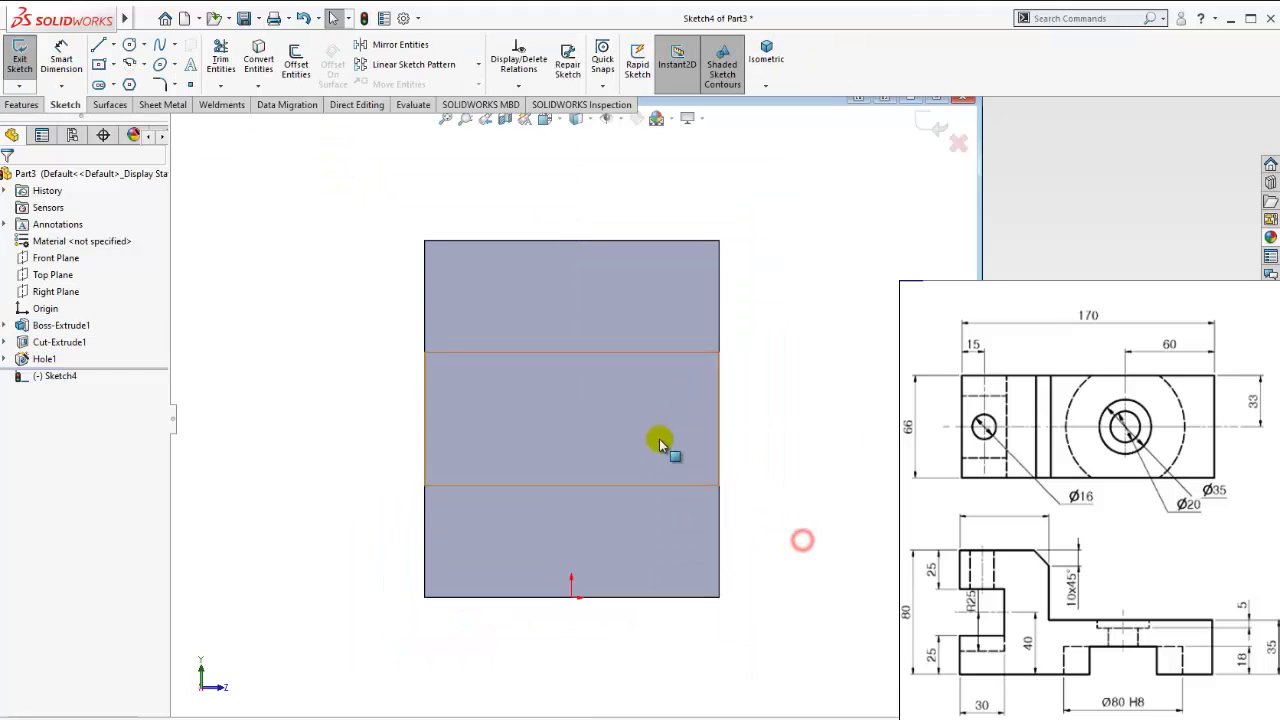
Draw a circle centred on the middle line and dimension it Ø25.
{"action": "left_click", "coordinate": [129, 48]}
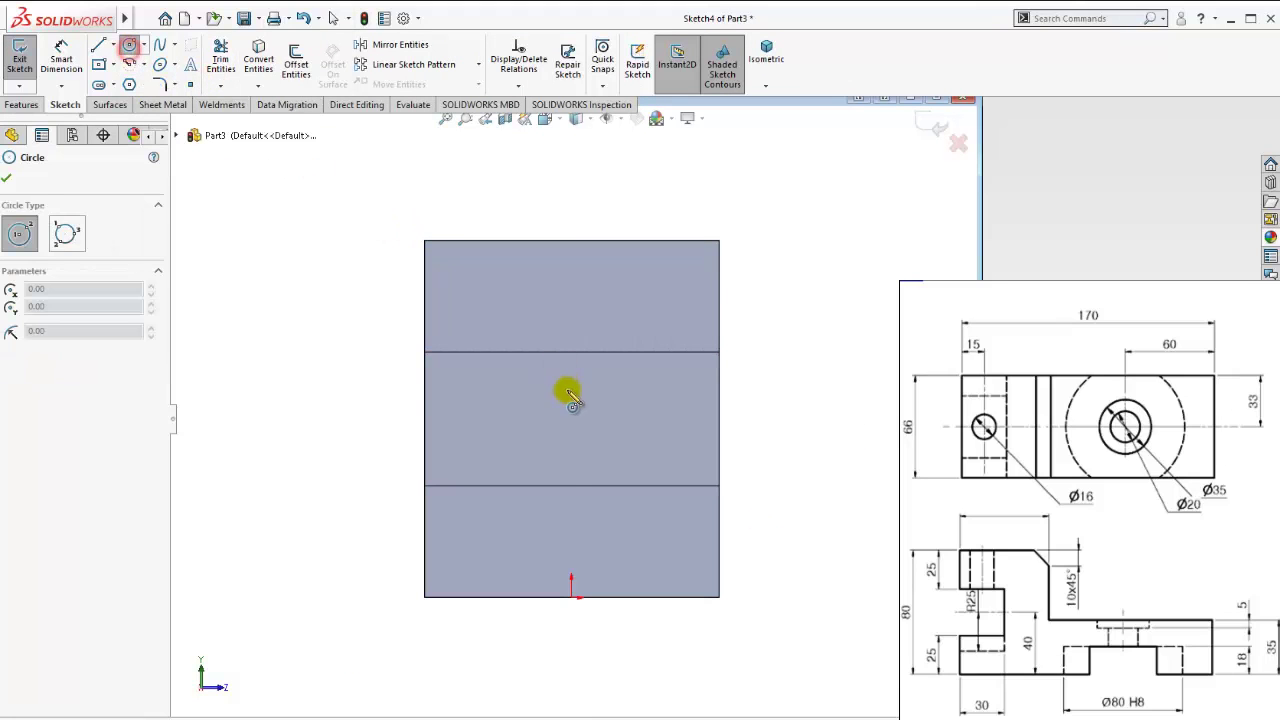
{"action": "left_click", "coordinate": [572, 411]}
{"action": "left_click", "coordinate": [530, 310]}
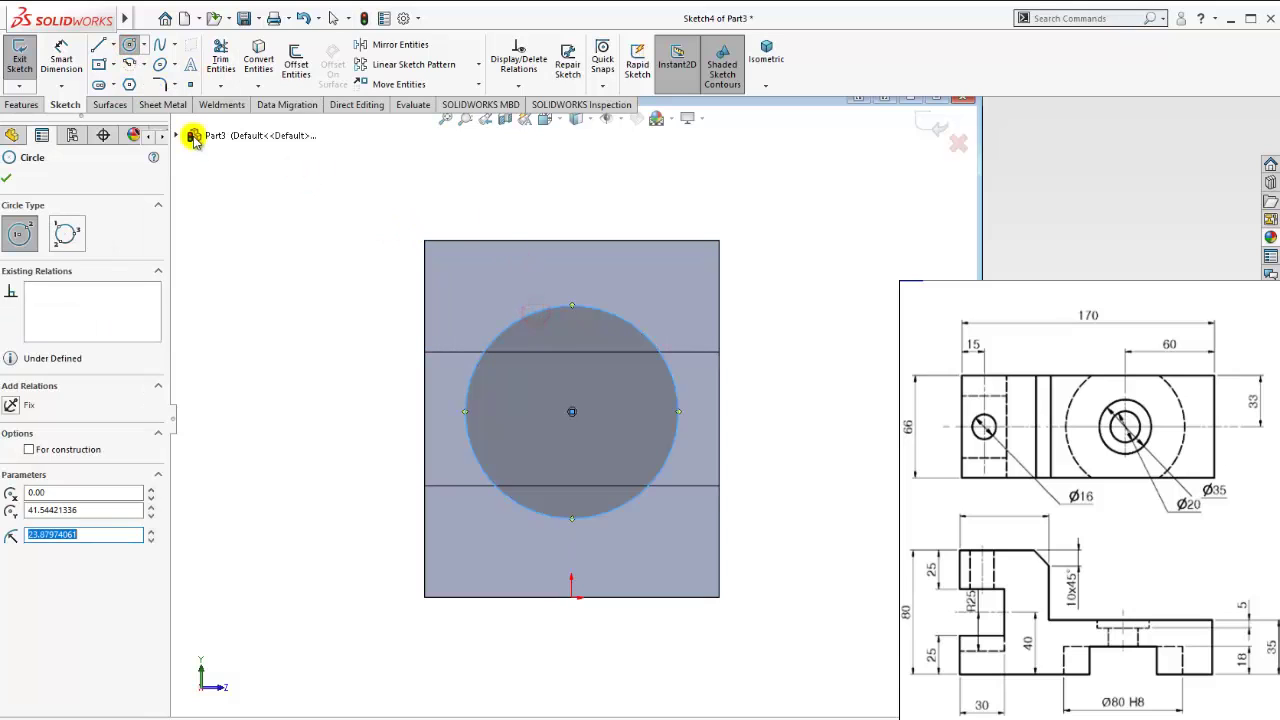
{"action": "key", "text": "Escape"}
{"action": "left_click", "coordinate": [62, 56]}
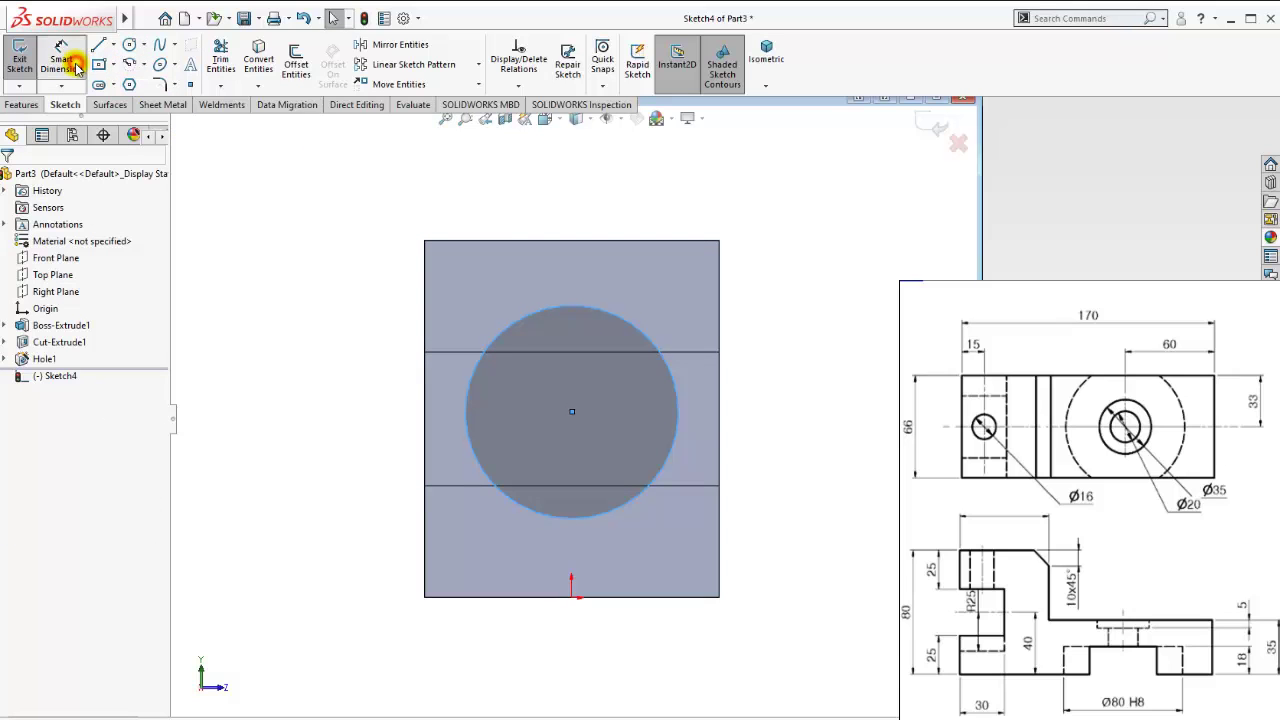
{"action": "left_click", "coordinate": [533, 313]}
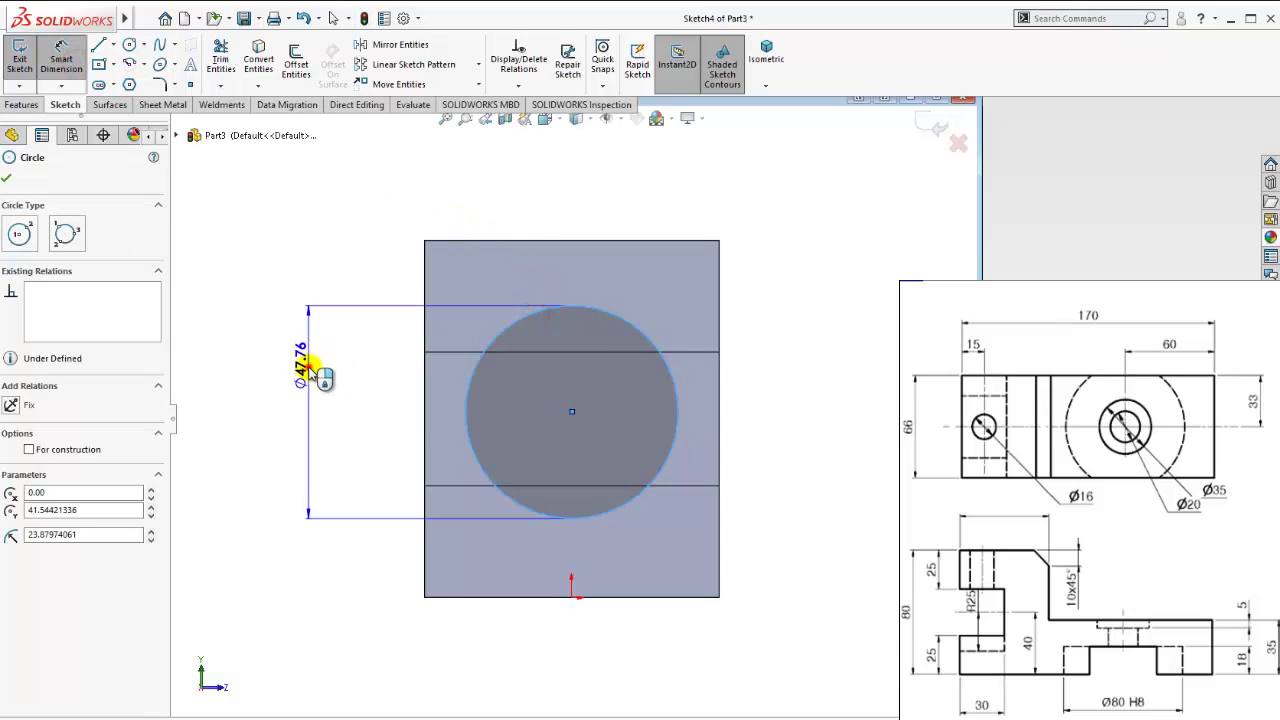
{"action": "left_click", "coordinate": [310, 370]}
{"action": "type", "text": "25"}
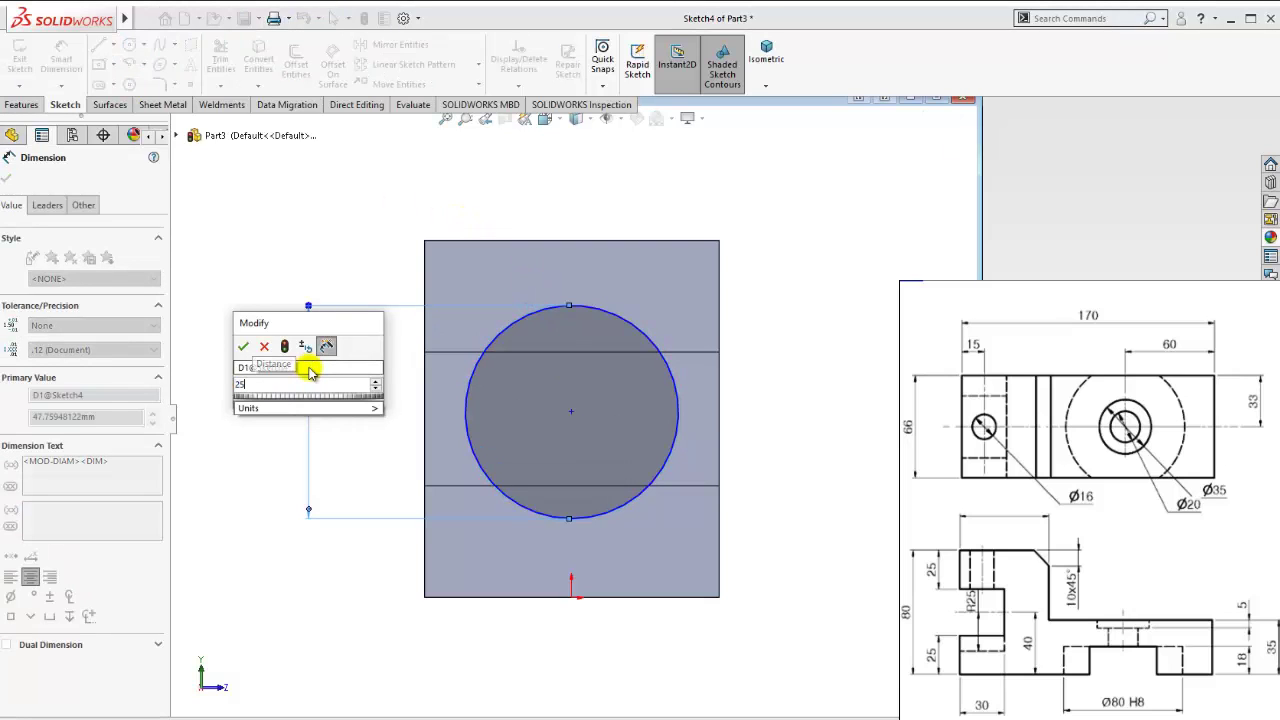
{"action": "key", "text": "Return"}
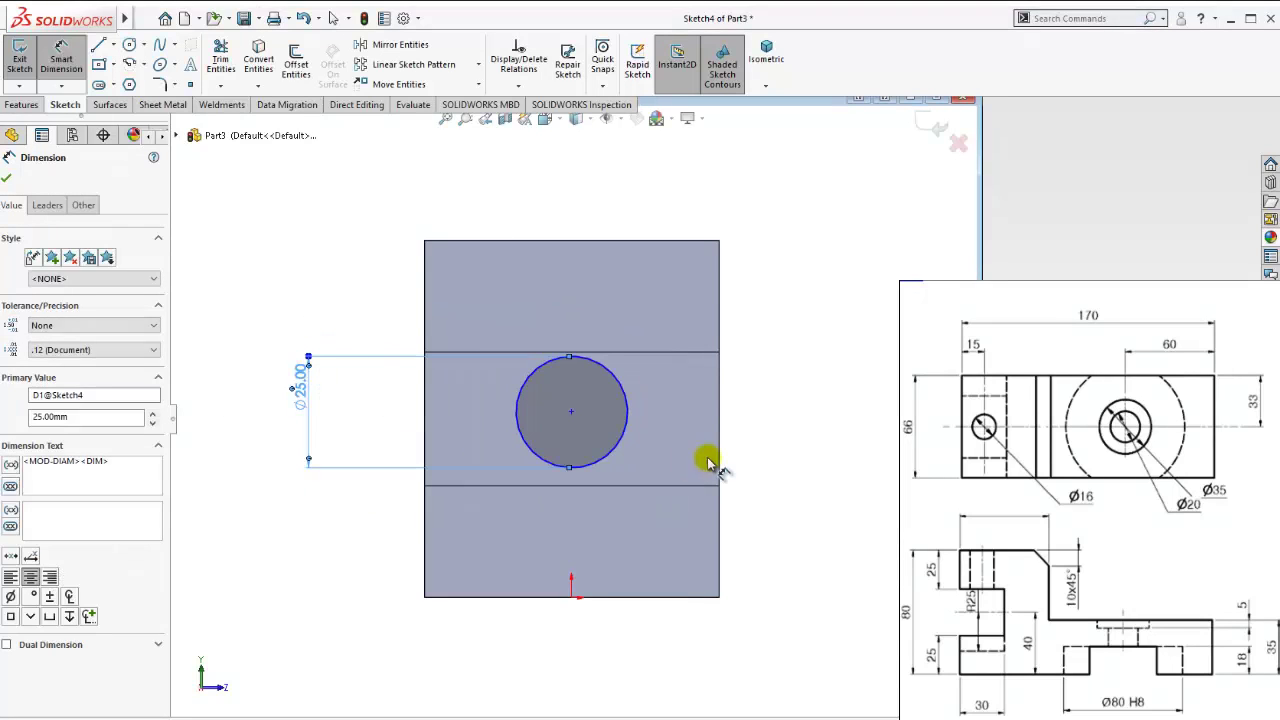
{"action": "key", "text": "Escape"}
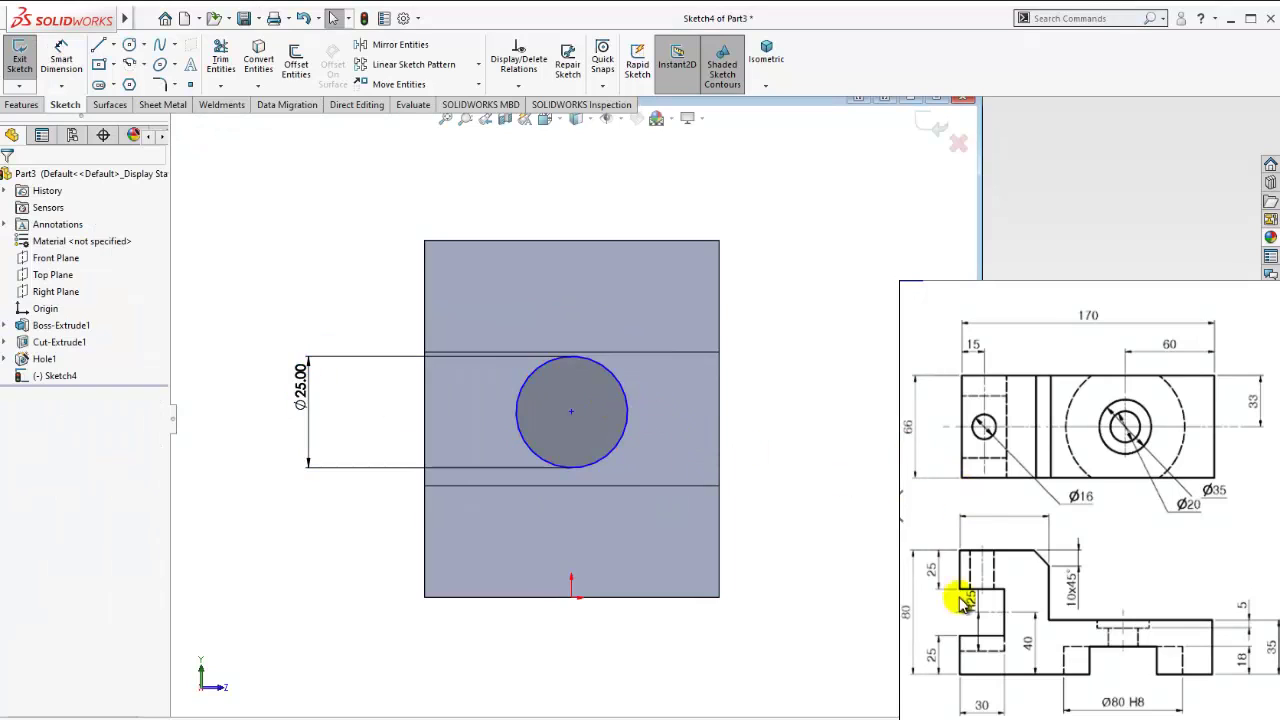
Change the circle's diameter from 25 to 50 mm.
{"action": "left_click", "coordinate": [305, 388]}
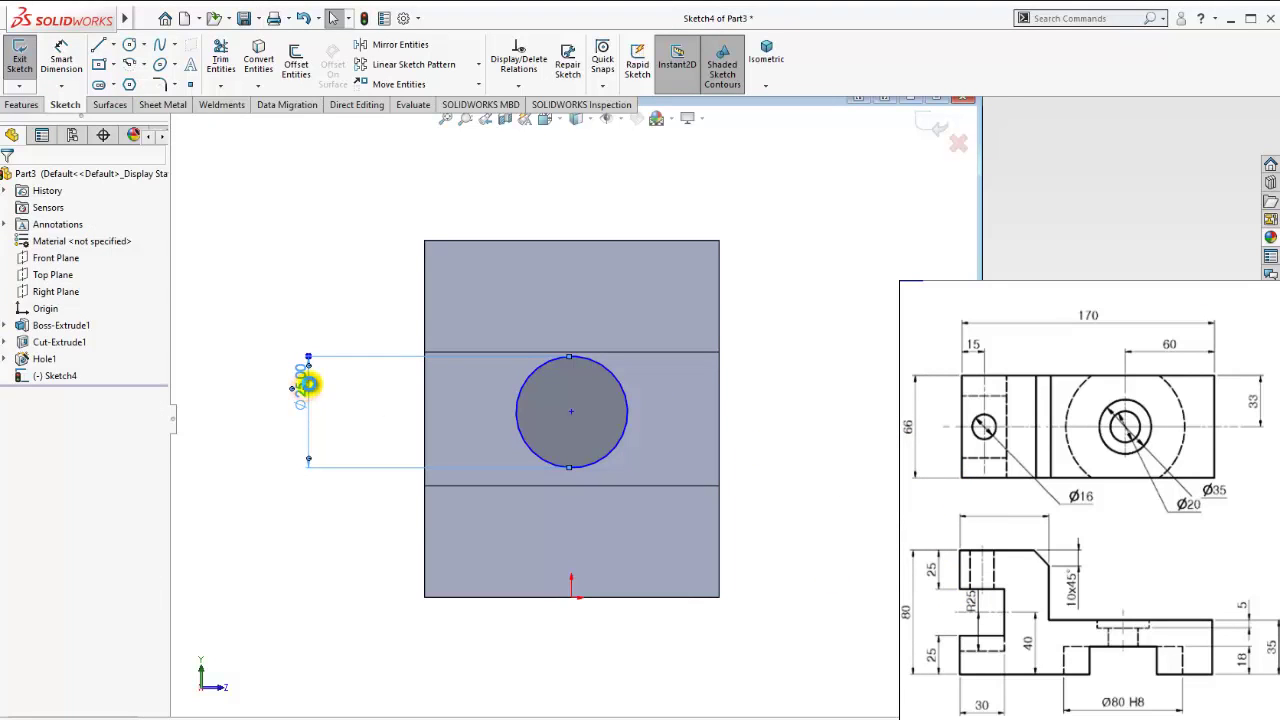
{"action": "double_click", "coordinate": [308, 384]}
{"action": "type", "text": "50"}
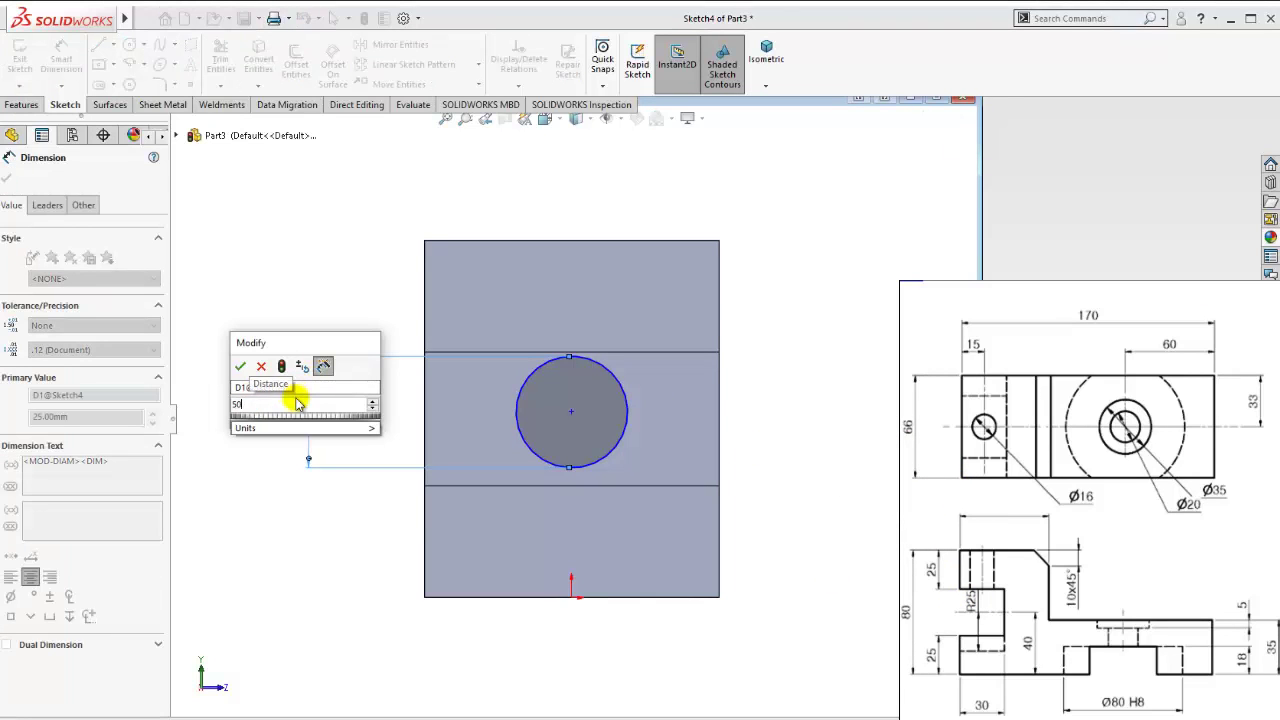
{"action": "key", "text": "Return"}
{"action": "key", "text": "Escape"}
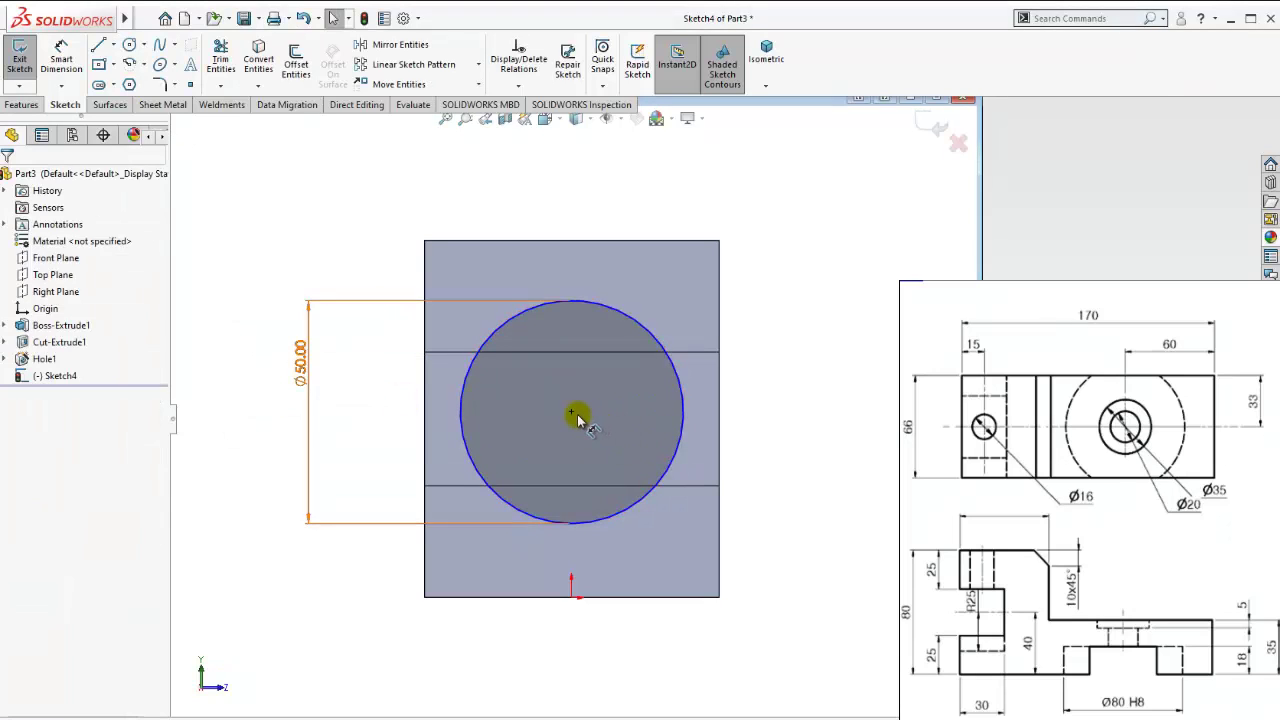
Align the circle centre vertically with the sketch origin.
{"action": "left_click", "coordinate": [572, 411]}
{"action": "left_click", "coordinate": [572, 595], "text": "ctrl"}
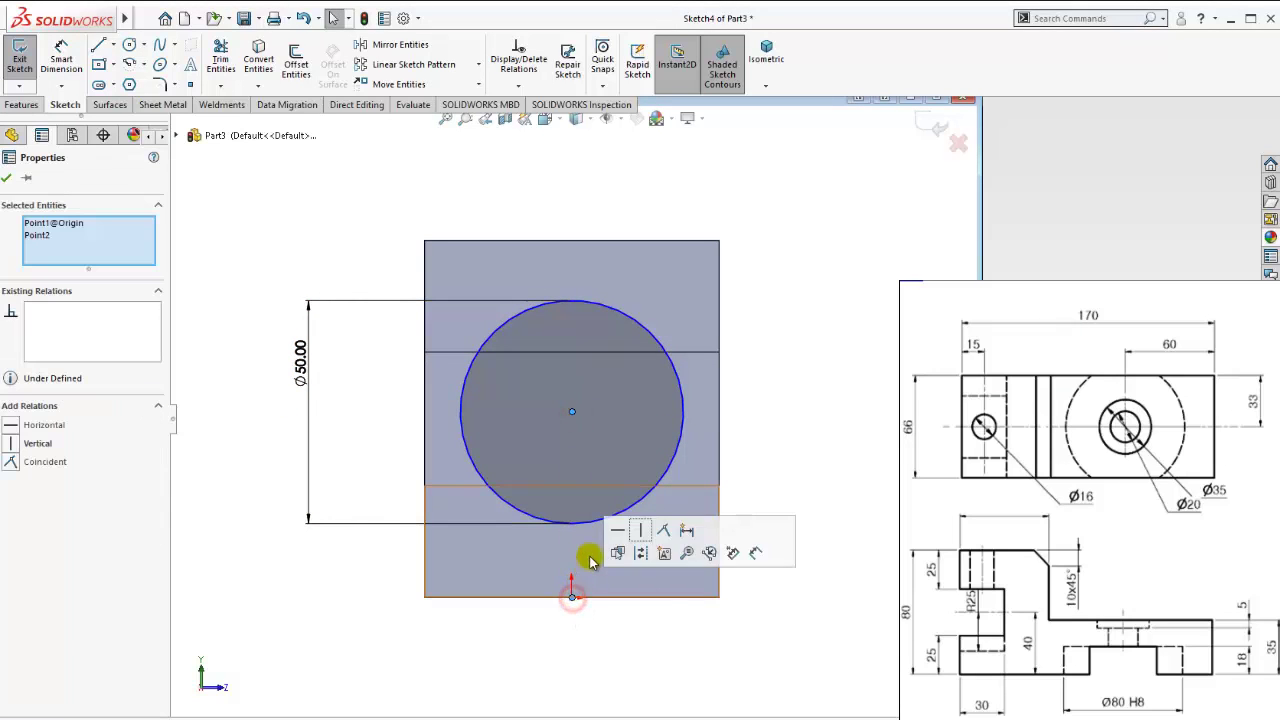
{"action": "left_click", "coordinate": [640, 530]}
{"action": "left_click", "coordinate": [785, 486]}
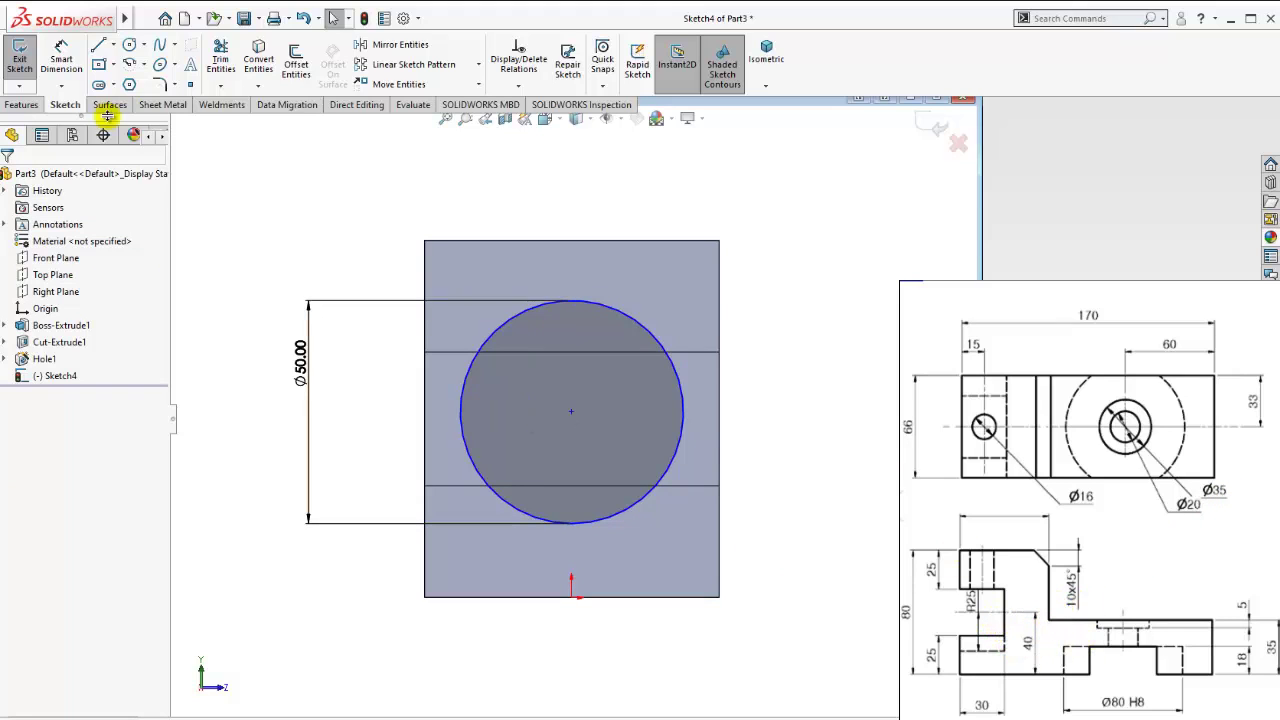
Dimension the circle centre 40 mm above the bottom edge.
{"action": "left_click", "coordinate": [70, 64]}
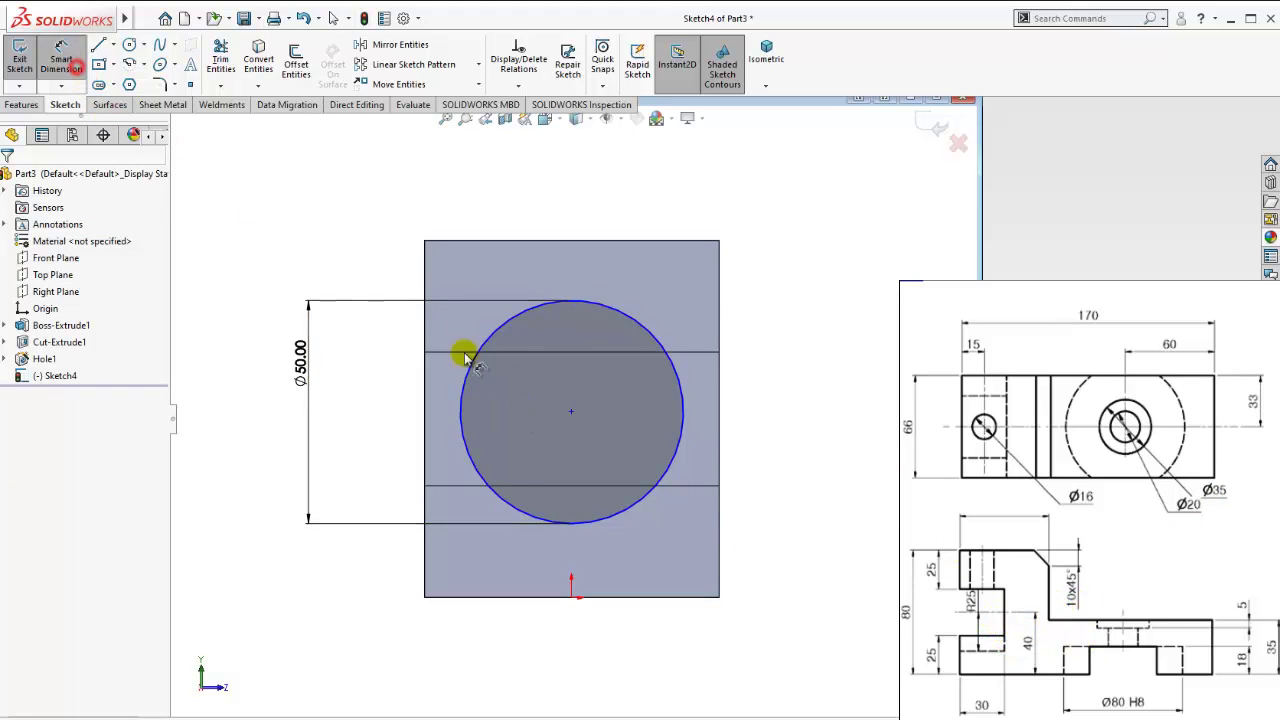
{"action": "left_click", "coordinate": [667, 482]}
{"action": "left_click", "coordinate": [637, 599]}
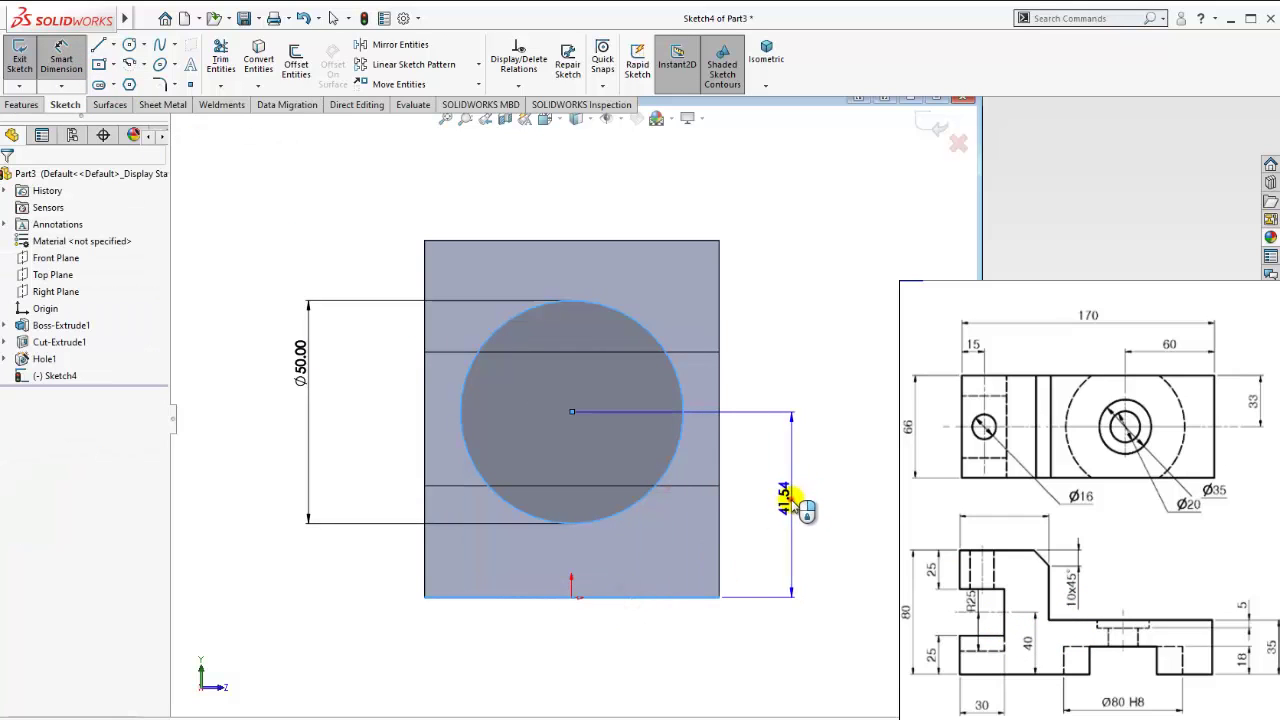
{"action": "left_click", "coordinate": [815, 492]}
{"action": "type", "text": "40"}
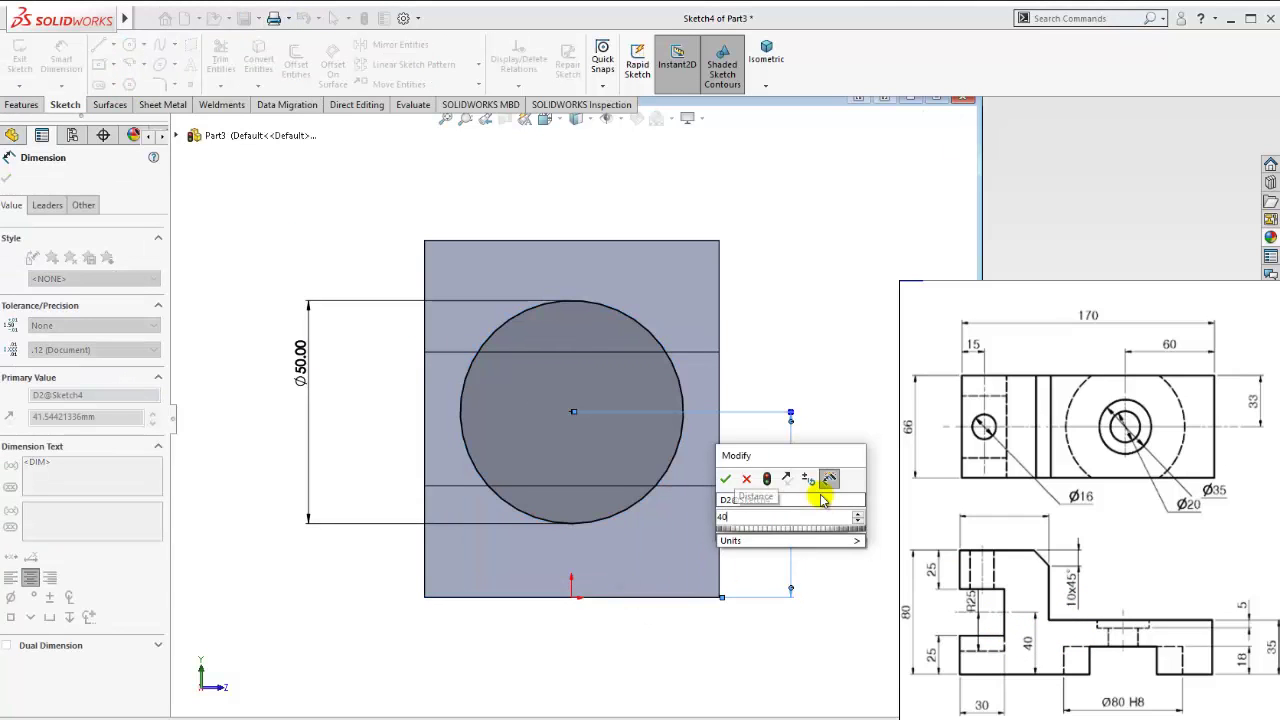
{"action": "key", "text": "Return"}
{"action": "key", "text": "Escape"}
Extrude-cut the Ø50 circle Blind 30 mm deep into the part's left end.
{"action": "left_click", "coordinate": [766, 58]}
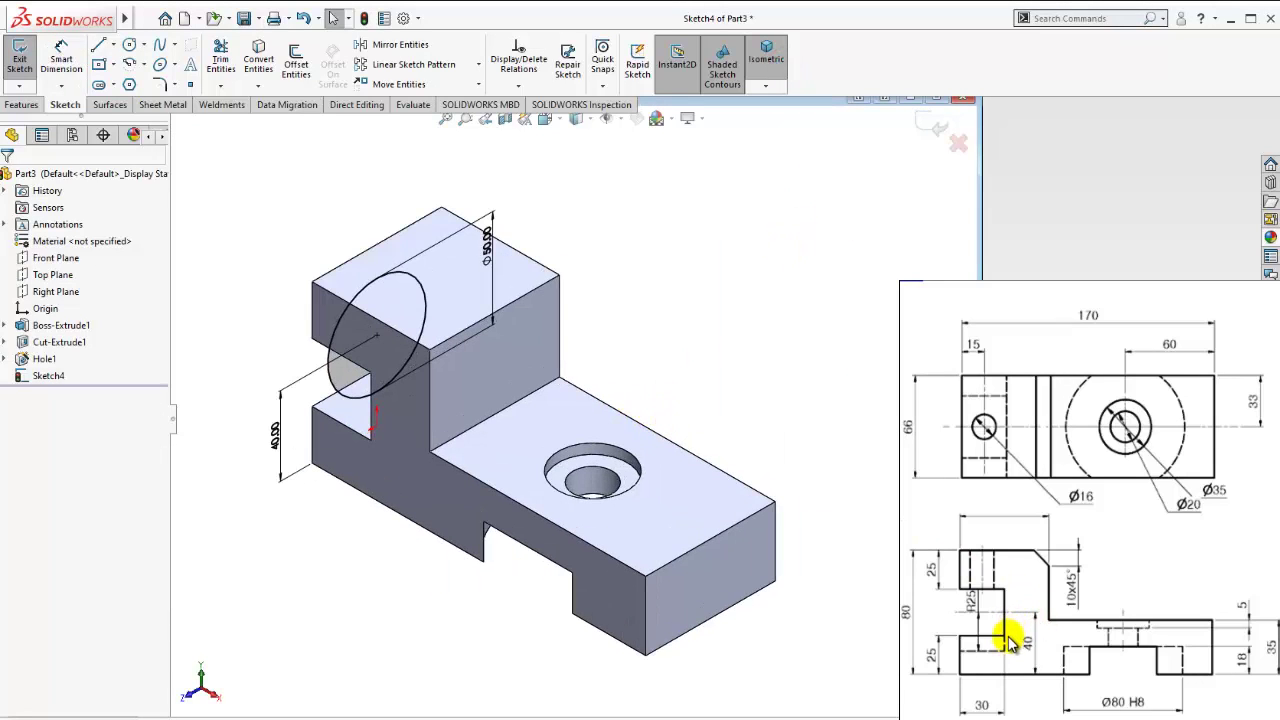
{"action": "left_click", "coordinate": [984, 706]}
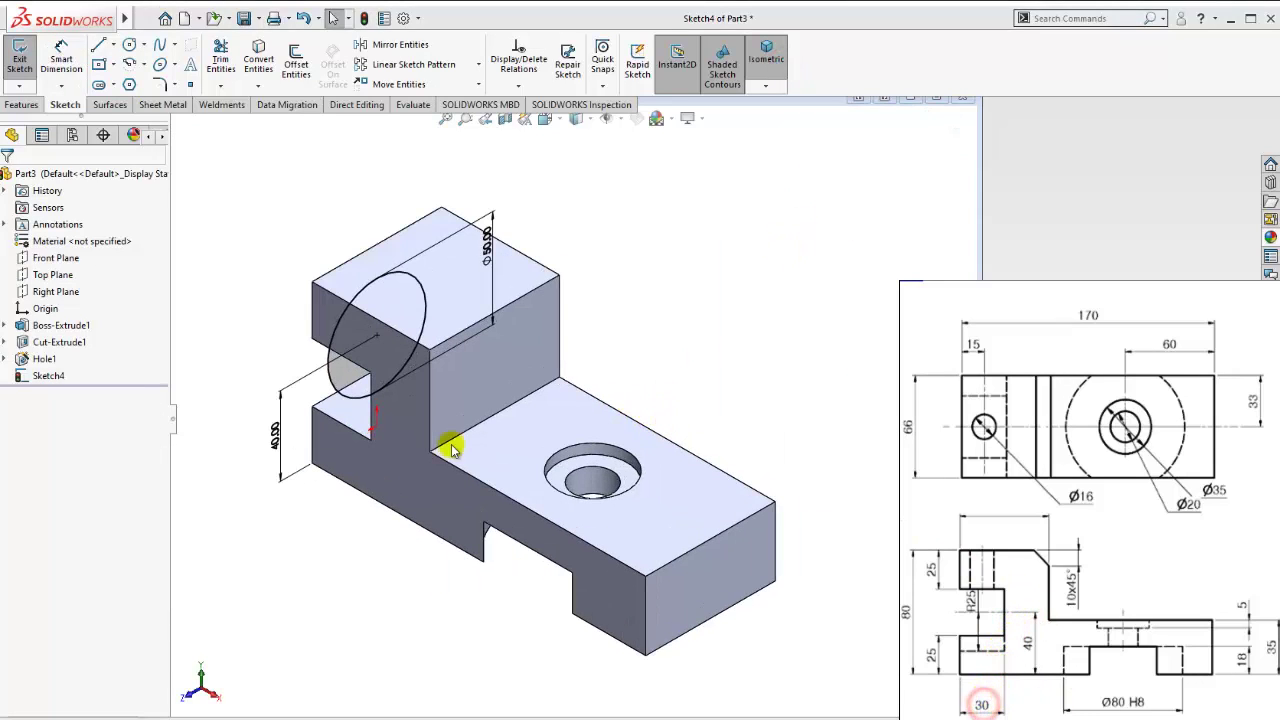
{"action": "left_click", "coordinate": [15, 104]}
{"action": "left_click", "coordinate": [225, 60]}
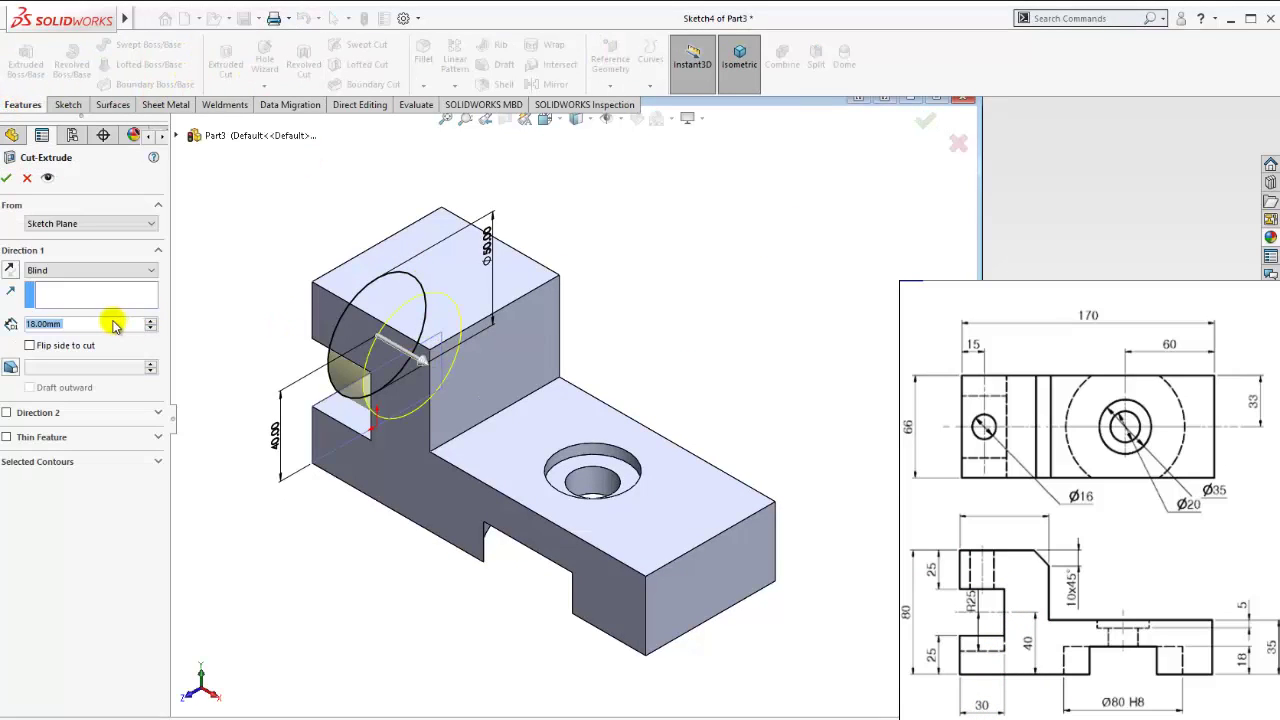
{"action": "left_click", "coordinate": [65, 325]}
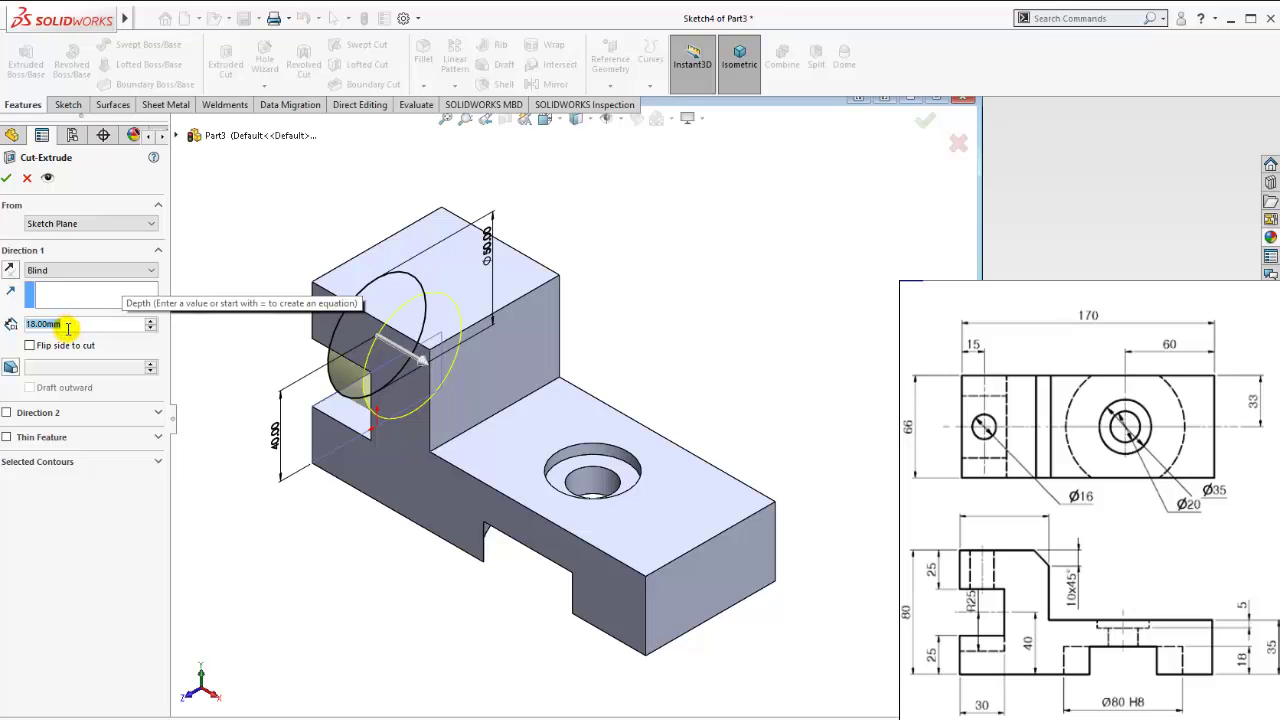
{"action": "type", "text": "30"}
{"action": "key", "text": "Return"}
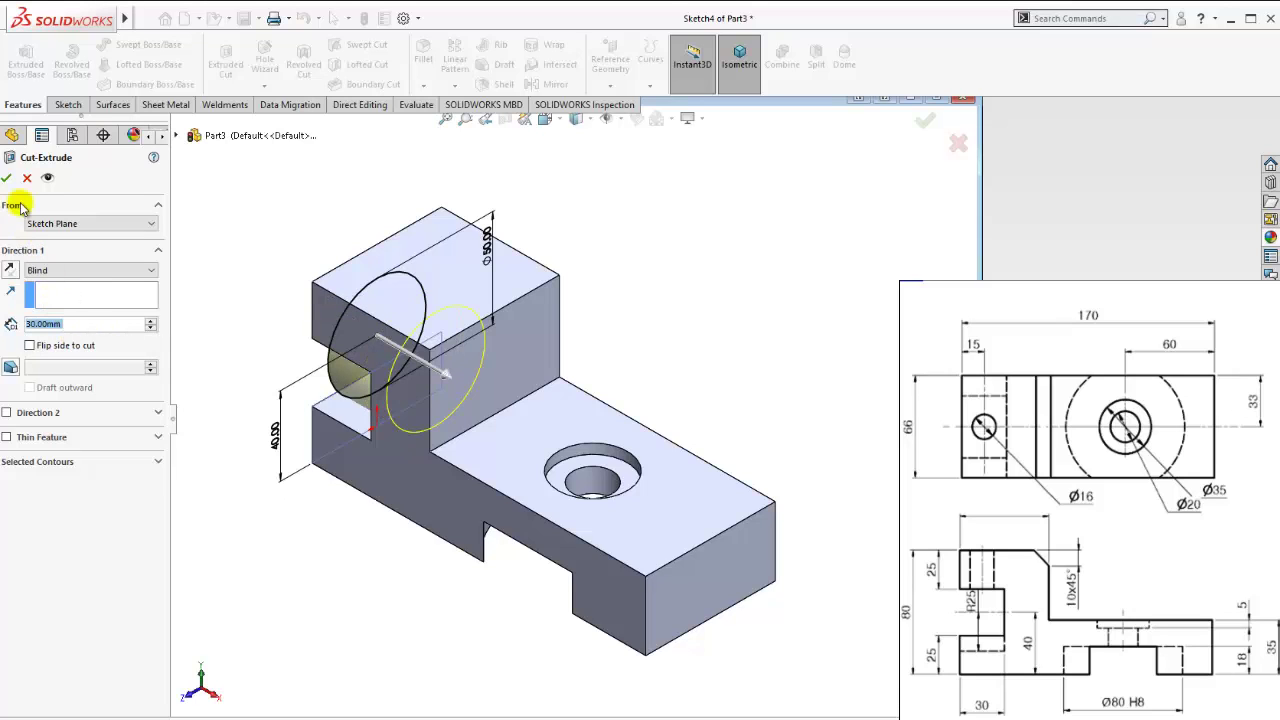
{"action": "mouse_move", "coordinate": [648, 308]}
{"action": "middle_mouse_down"}
{"action": "mouse_move", "coordinate": [573, 400]}
{"action": "mouse_move", "coordinate": [586, 443]}
{"action": "middle_mouse_up"}
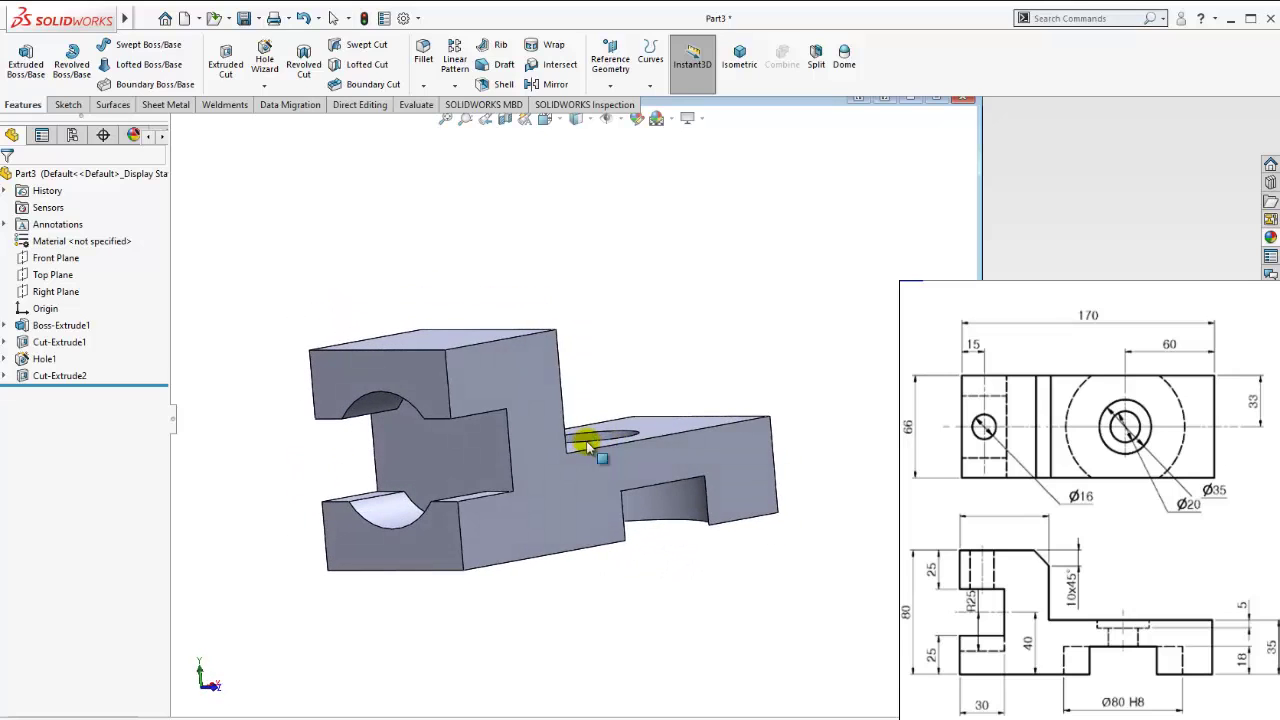
{"action": "left_click", "coordinate": [558, 497]}
{"action": "left_click", "coordinate": [696, 451]}
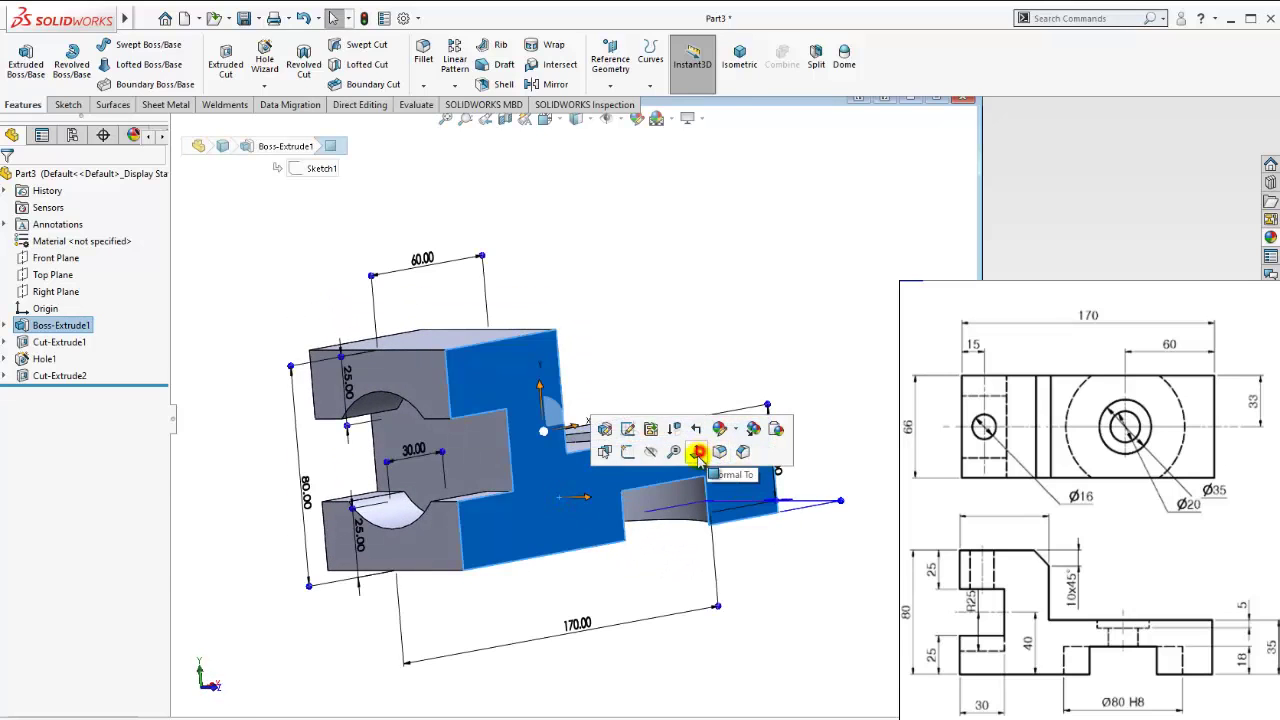
{"action": "left_click", "coordinate": [575, 420]}
{"action": "scroll", "coordinate": [371, 423], "scroll_direction": "up", "scroll_amount": 3}
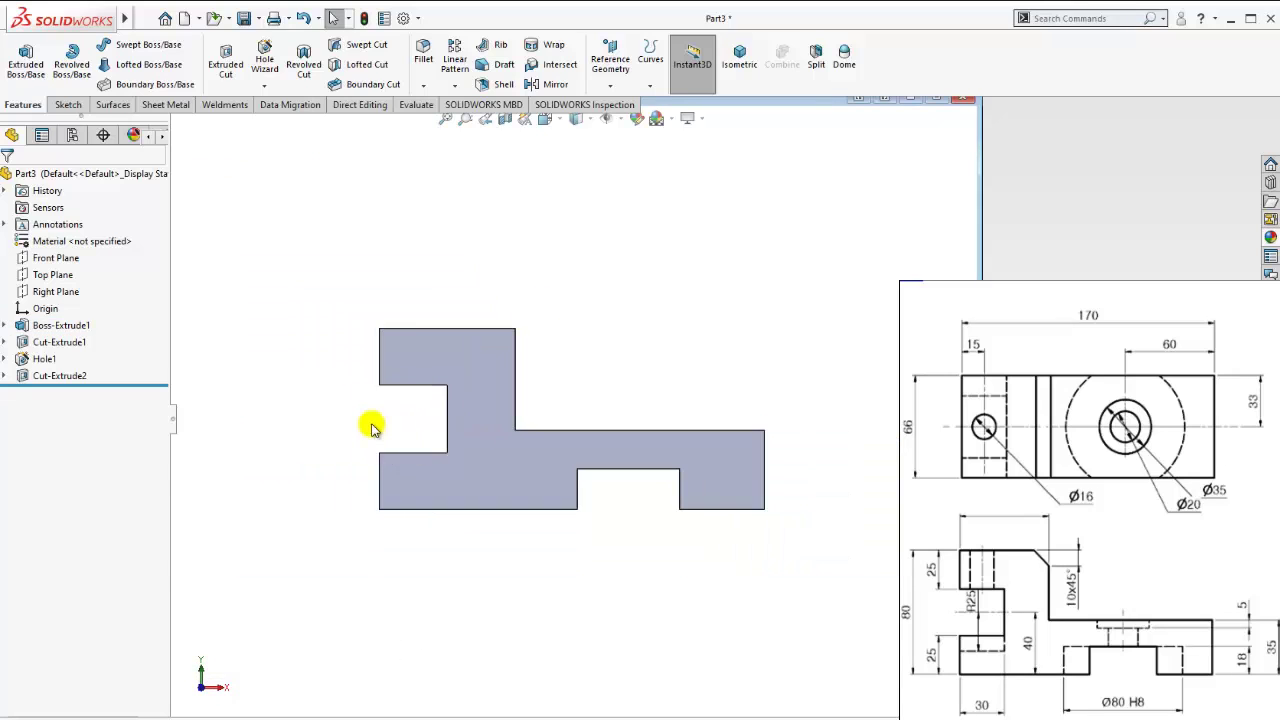
{"action": "scroll", "coordinate": [463, 428], "scroll_direction": "down", "scroll_amount": 2}
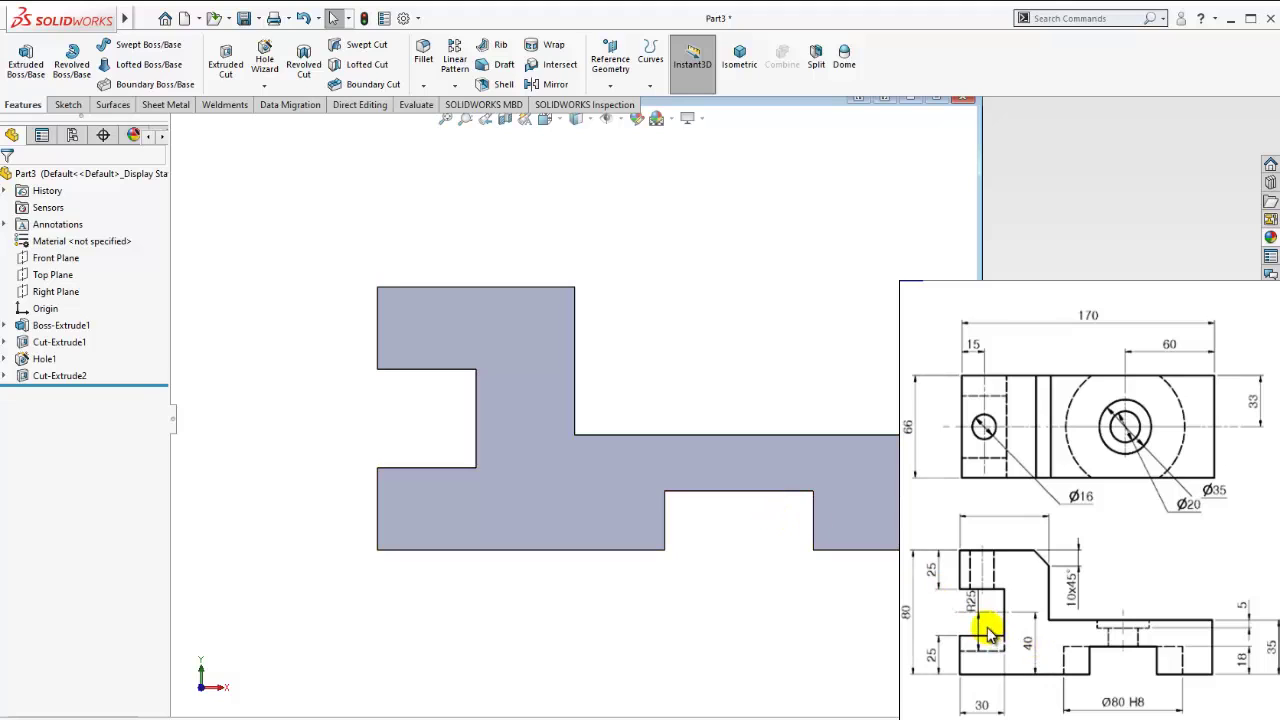
{"action": "left_click", "coordinate": [62, 377]}
{"action": "left_click", "coordinate": [62, 377]}
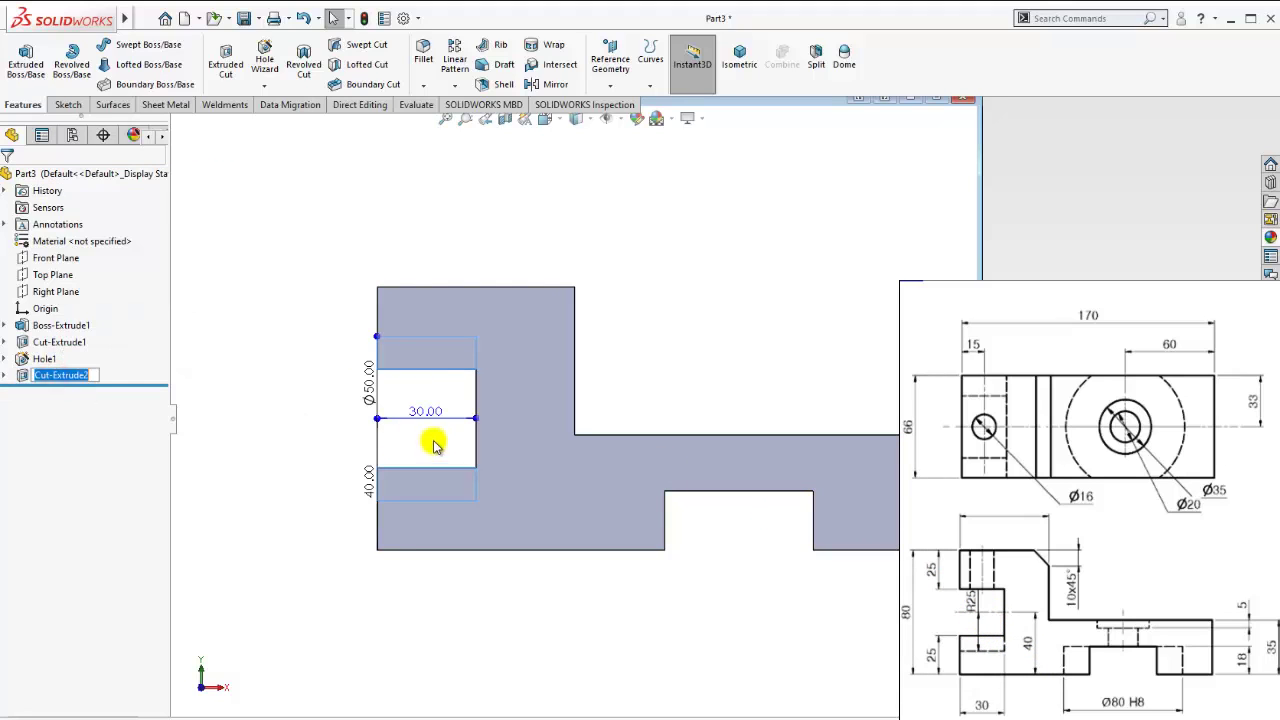
{"action": "middle_click_drag", "start_coordinate": [435, 446], "coordinate": [738, 490]}
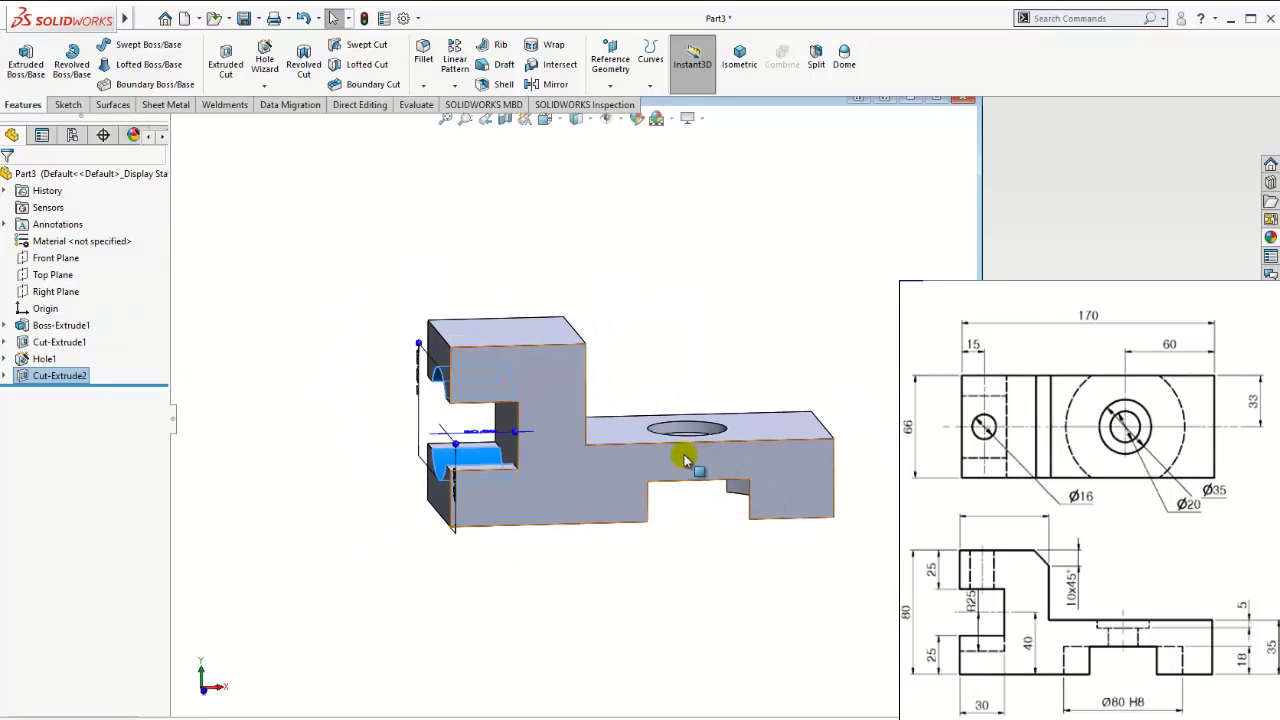
{"action": "key", "text": "Escape"}
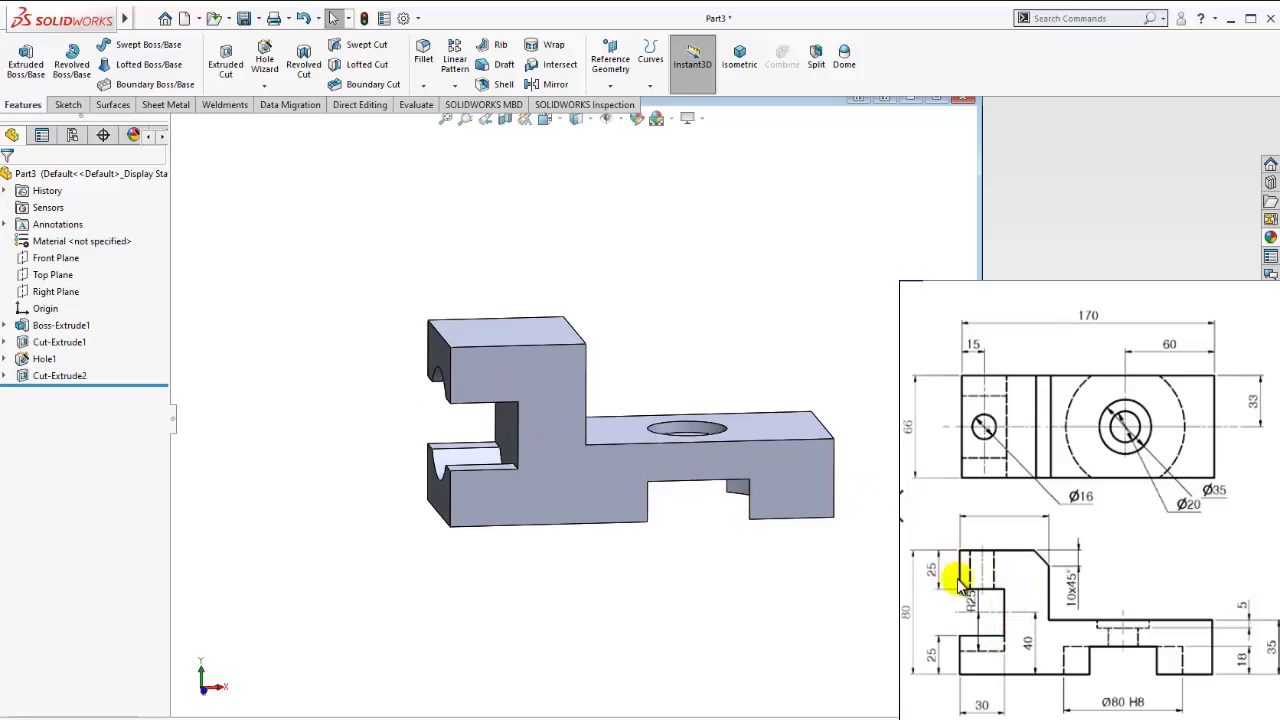
{"action": "mouse_move", "coordinate": [620, 403]}
{"action": "middle_mouse_down"}
{"action": "mouse_move", "coordinate": [578, 462]}
{"action": "mouse_move", "coordinate": [667, 502]}
{"action": "middle_mouse_up"}
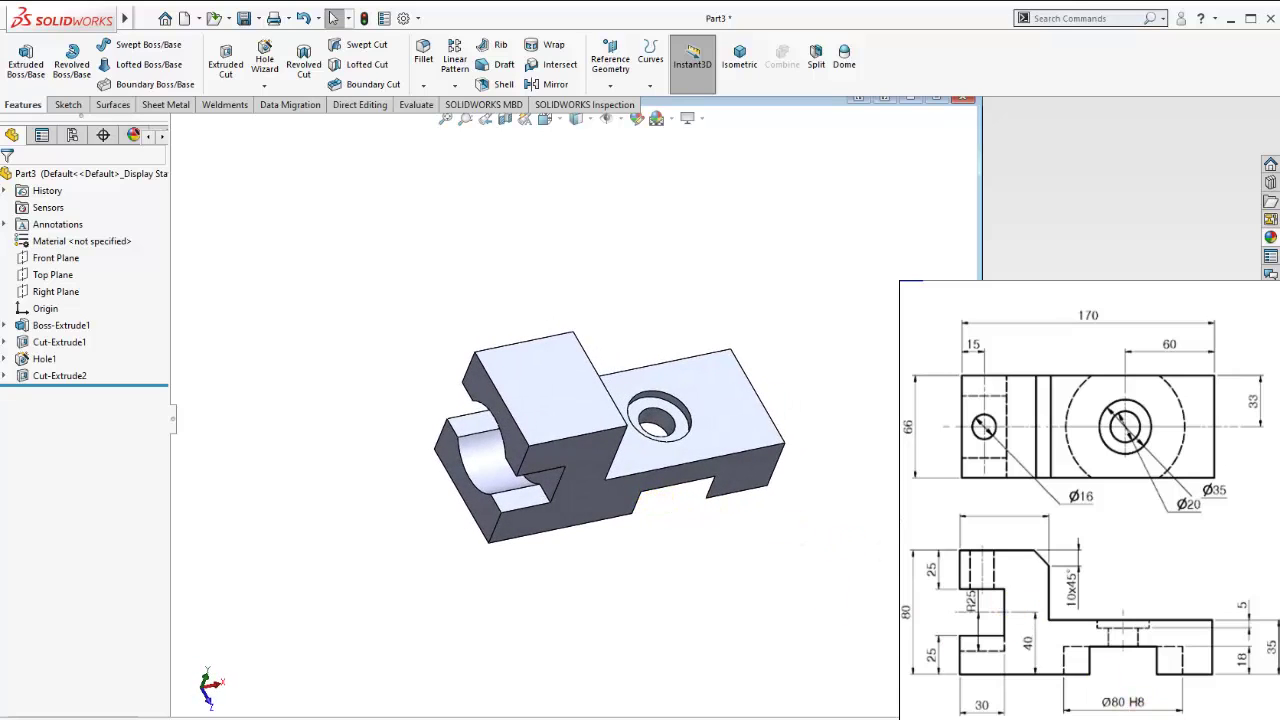
{"action": "left_click", "coordinate": [595, 405]}
Start a sketch on the tall block's top face and draw a circle.
{"action": "left_click", "coordinate": [705, 360]}
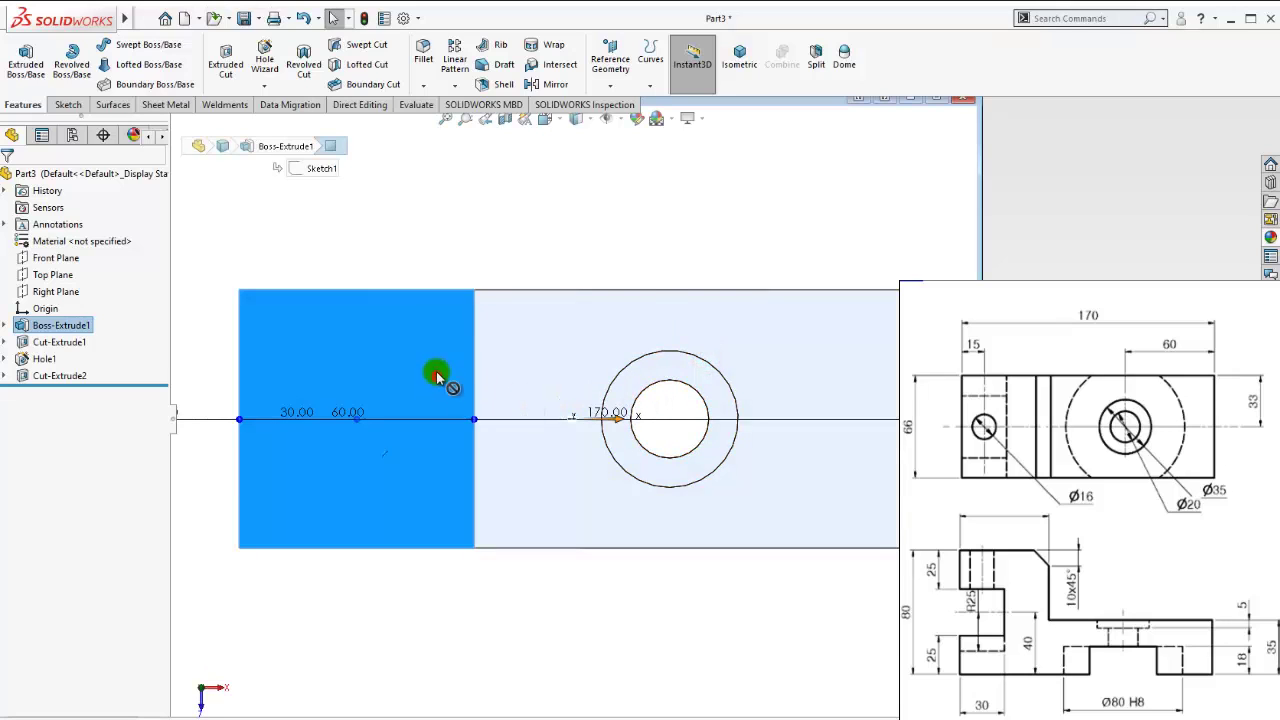
{"action": "left_click", "coordinate": [517, 332]}
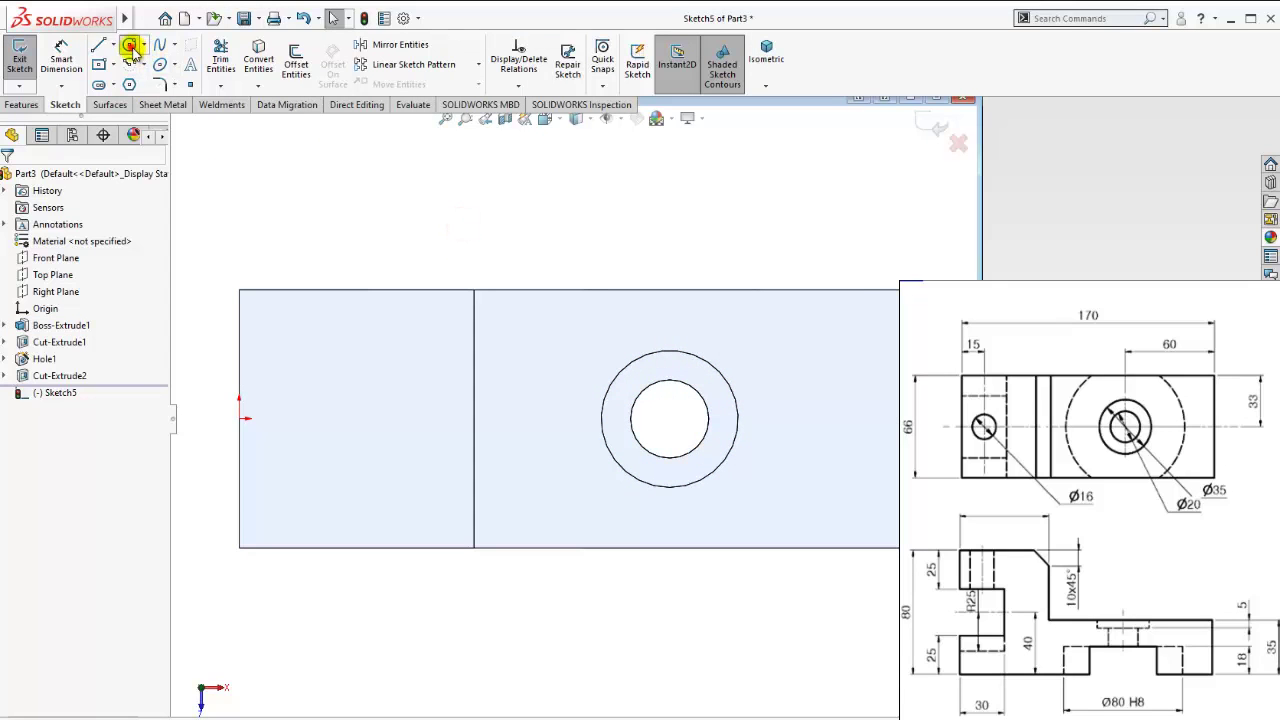
{"action": "left_click", "coordinate": [130, 46]}
{"action": "left_click", "coordinate": [755, 437]}
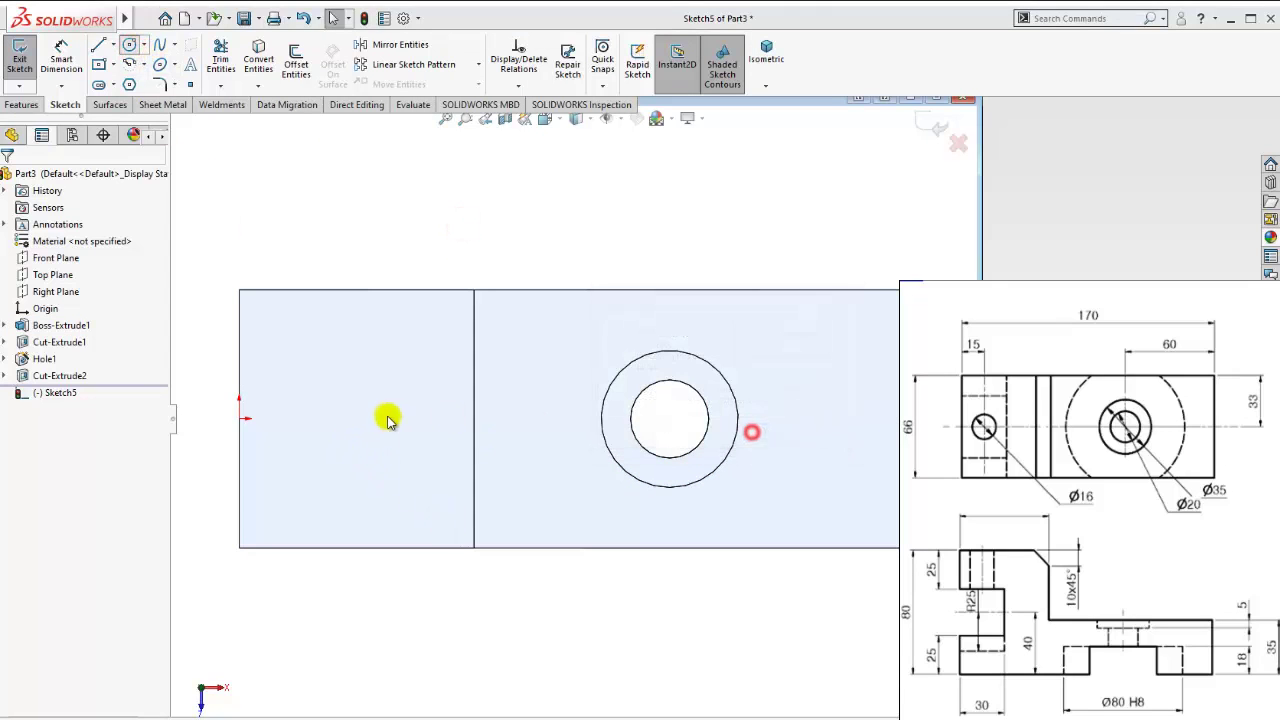
{"action": "left_click", "coordinate": [316, 418]}
{"action": "left_click", "coordinate": [321, 373]}
{"action": "key", "text": "Escape"}
Give the circle a 16 mm diameter.
{"action": "key", "text": "d"}
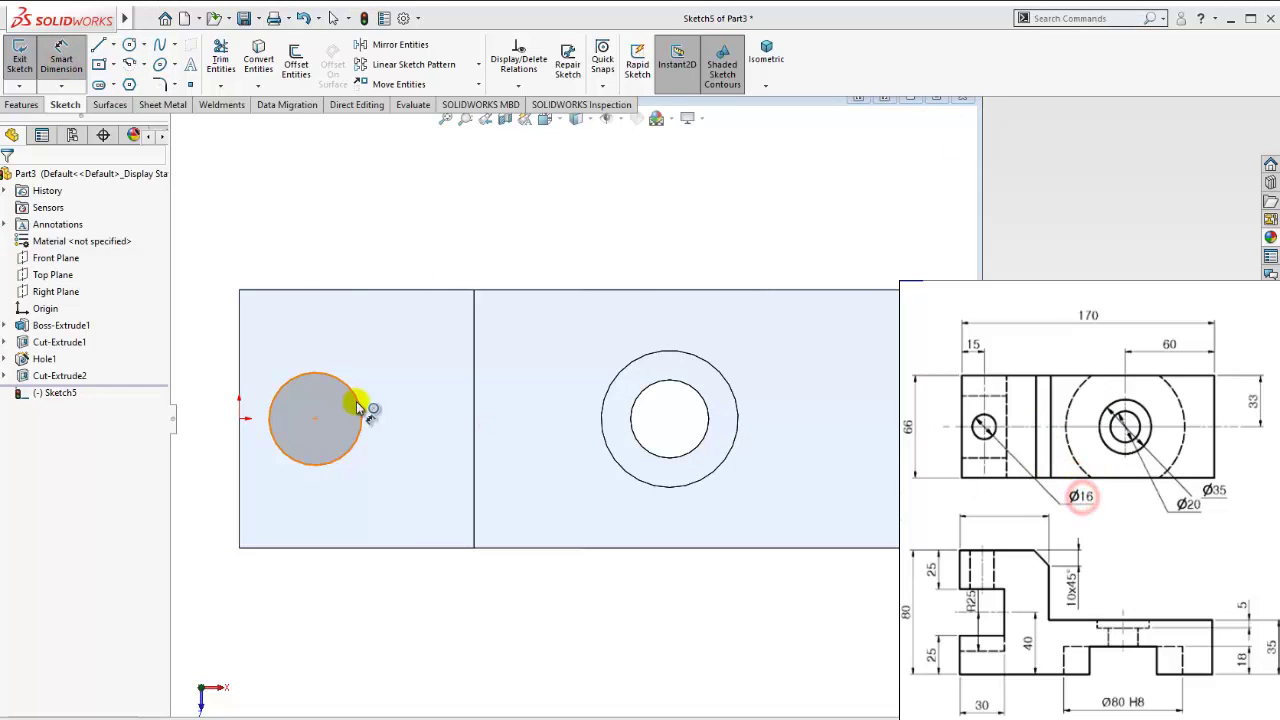
{"action": "left_click", "coordinate": [333, 381]}
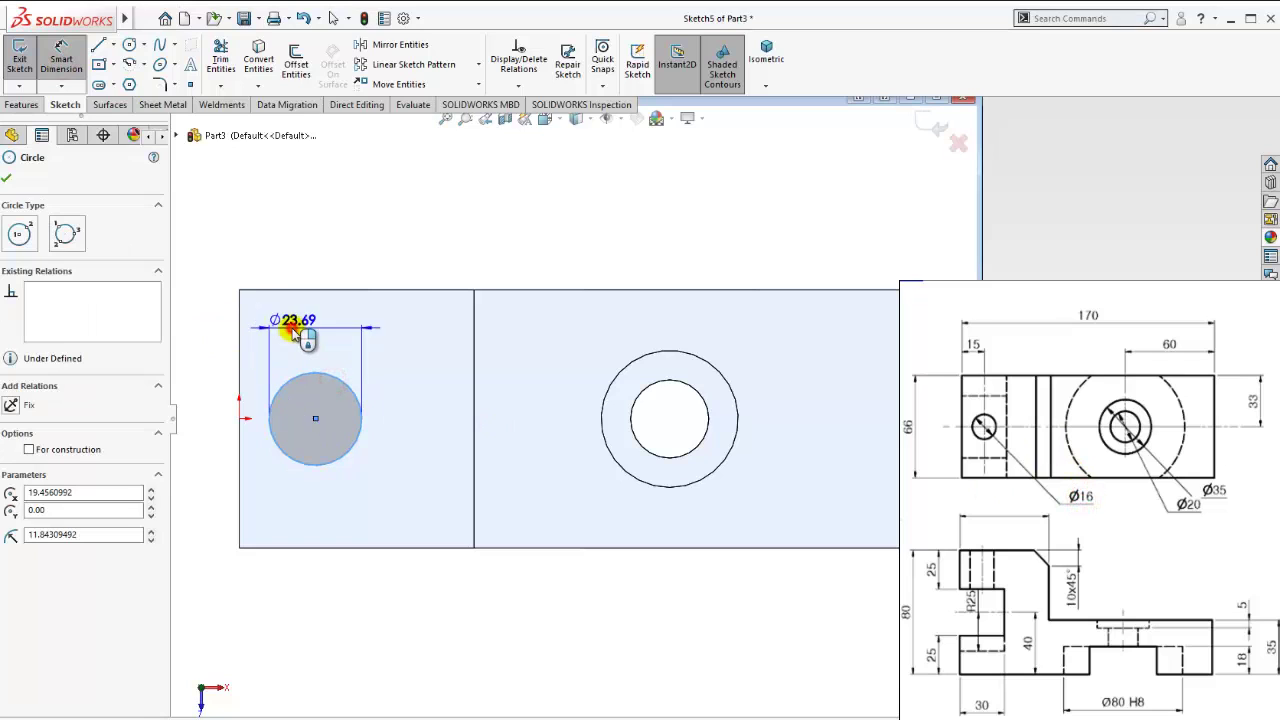
{"action": "left_click", "coordinate": [288, 330]}
{"action": "type", "text": "16"}
{"action": "key", "text": "Return"}
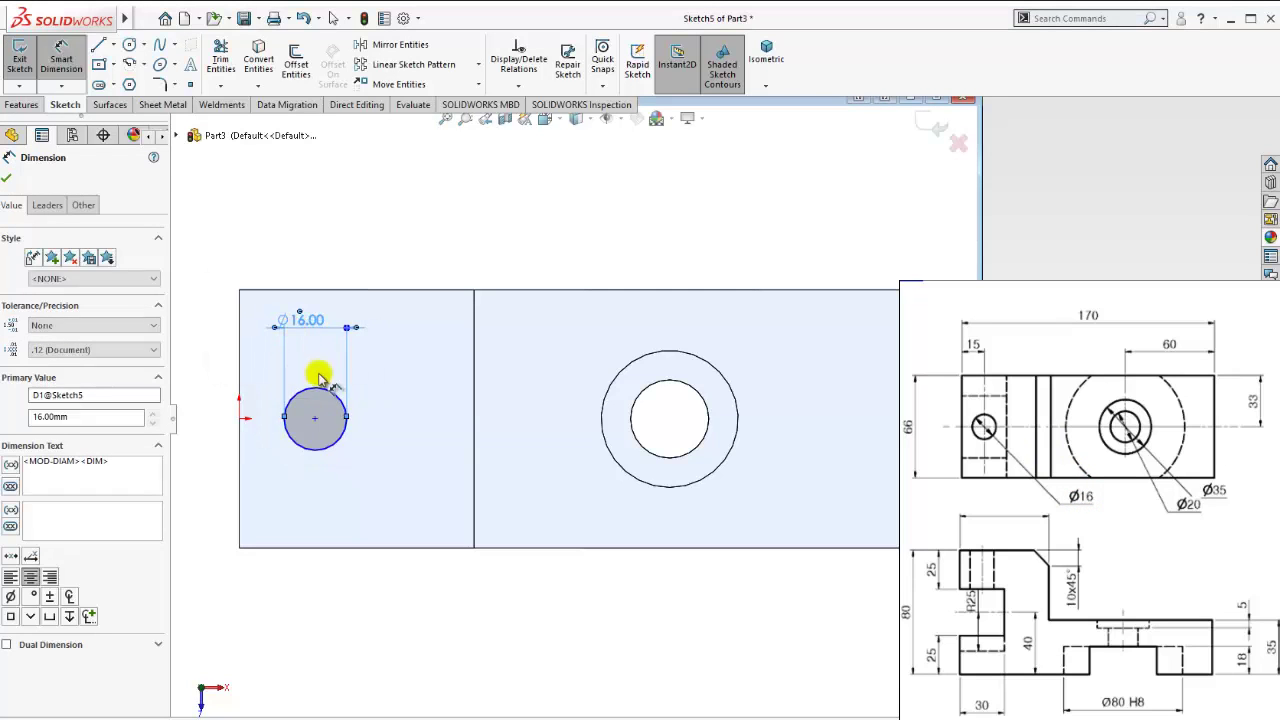
{"action": "key", "text": "Escape"}
Dimension the circle centre 15 mm from the sketch origin, then view isometrically.
{"action": "left_click", "coordinate": [316, 419]}
{"action": "left_click", "coordinate": [240, 418], "text": "ctrl"}
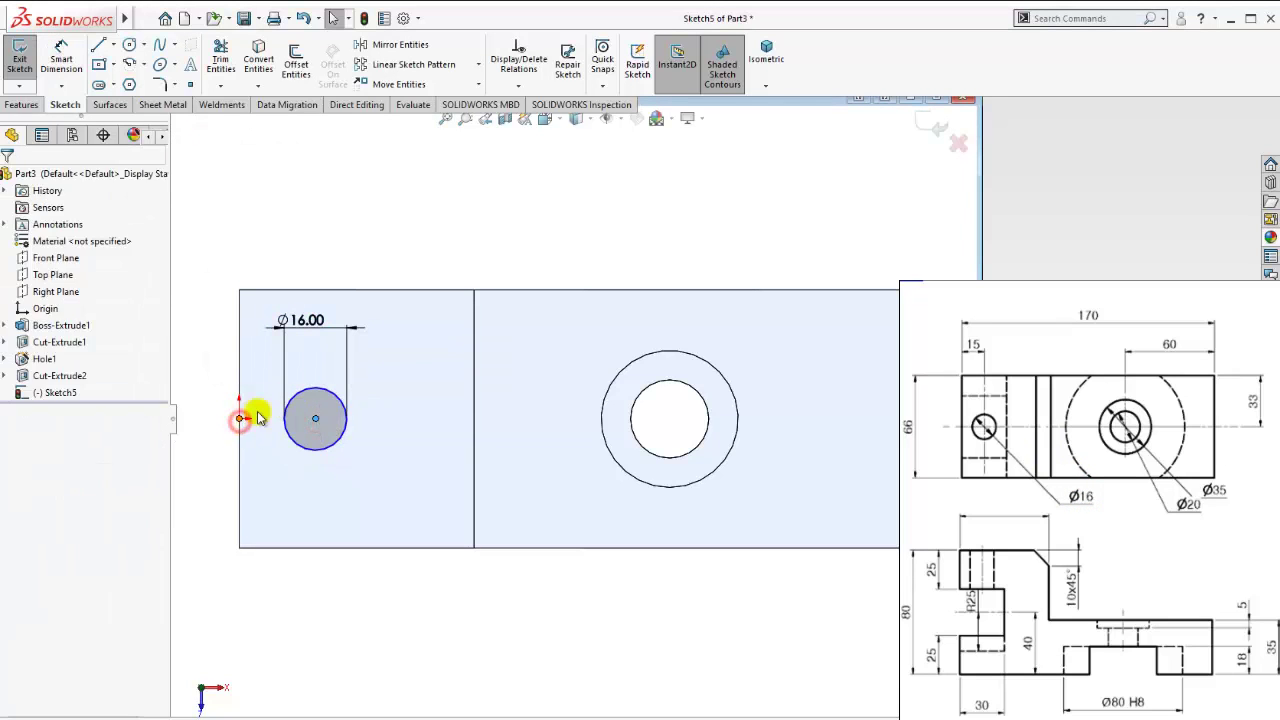
{"action": "left_click", "coordinate": [61, 60]}
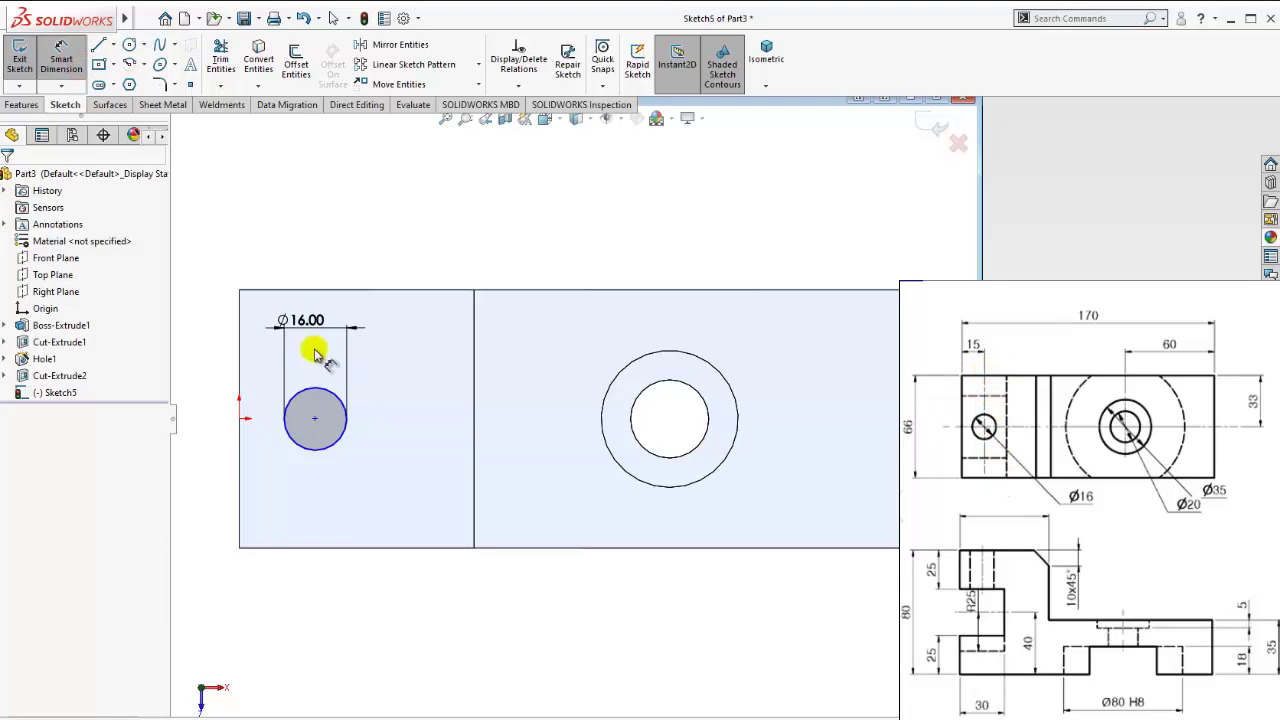
{"action": "left_click", "coordinate": [280, 433]}
{"action": "left_click", "coordinate": [240, 418]}
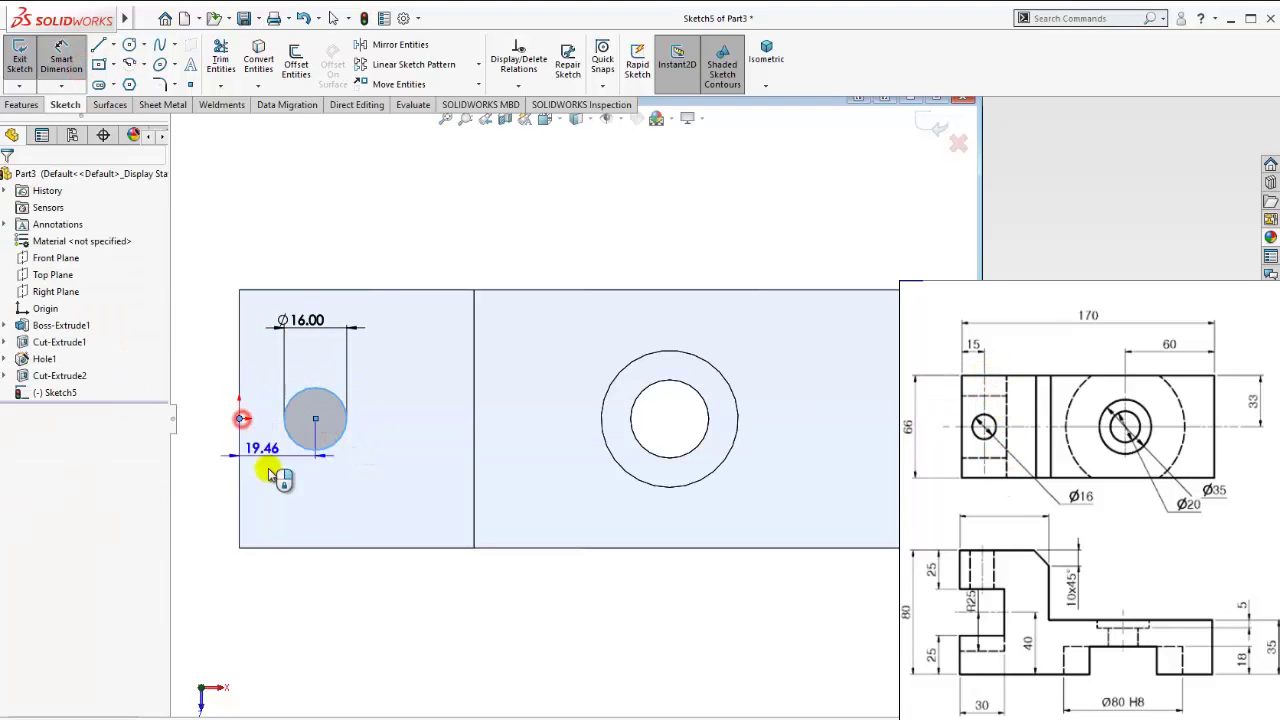
{"action": "left_click", "coordinate": [268, 500]}
{"action": "type", "text": "15"}
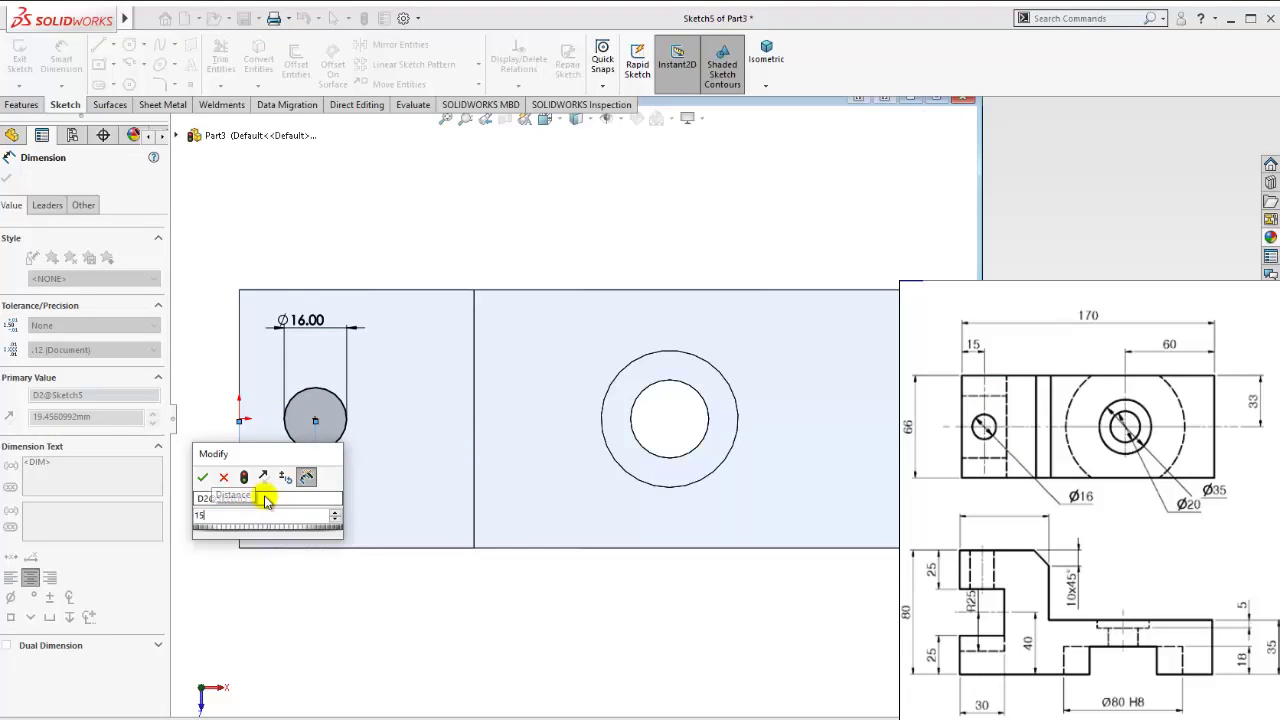
{"action": "key", "text": "Return"}
{"action": "key", "text": "Escape"}
{"action": "key", "text": "ctrl+7"}
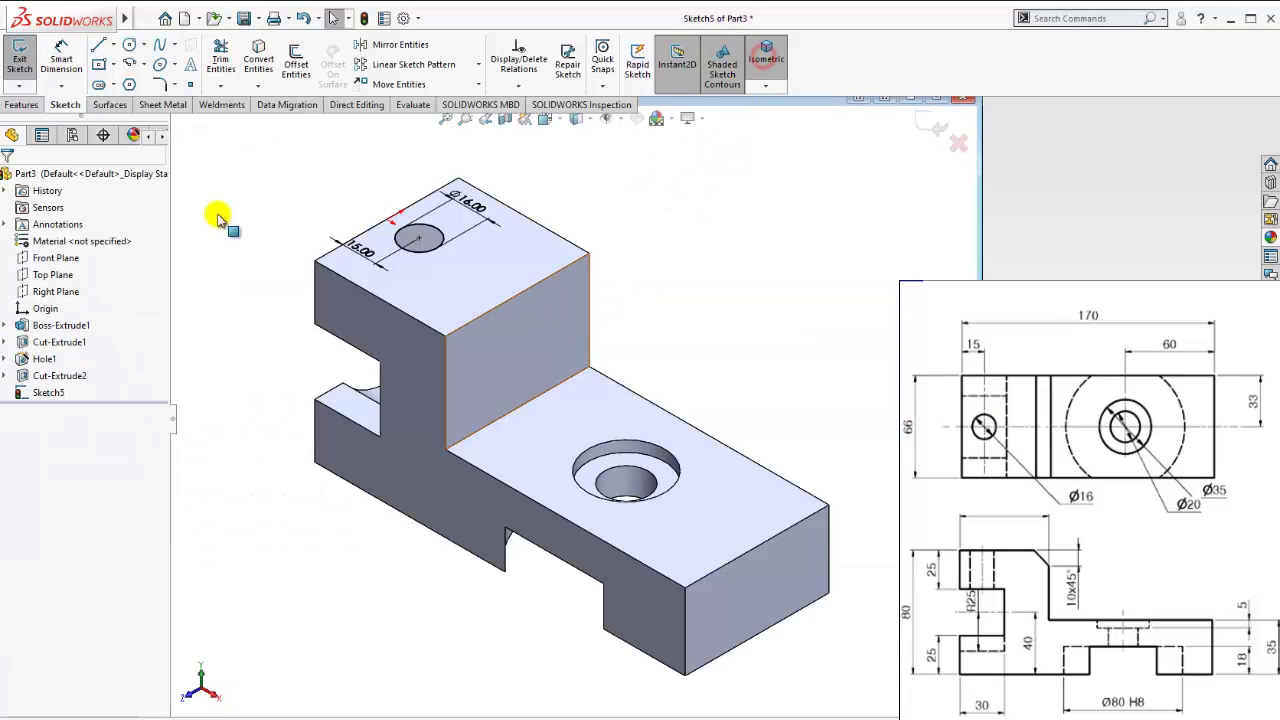
Extrude-cut the Ø16 circle into the tall block's top face as a hole.
{"action": "left_click", "coordinate": [24, 105]}
{"action": "left_click", "coordinate": [225, 60]}
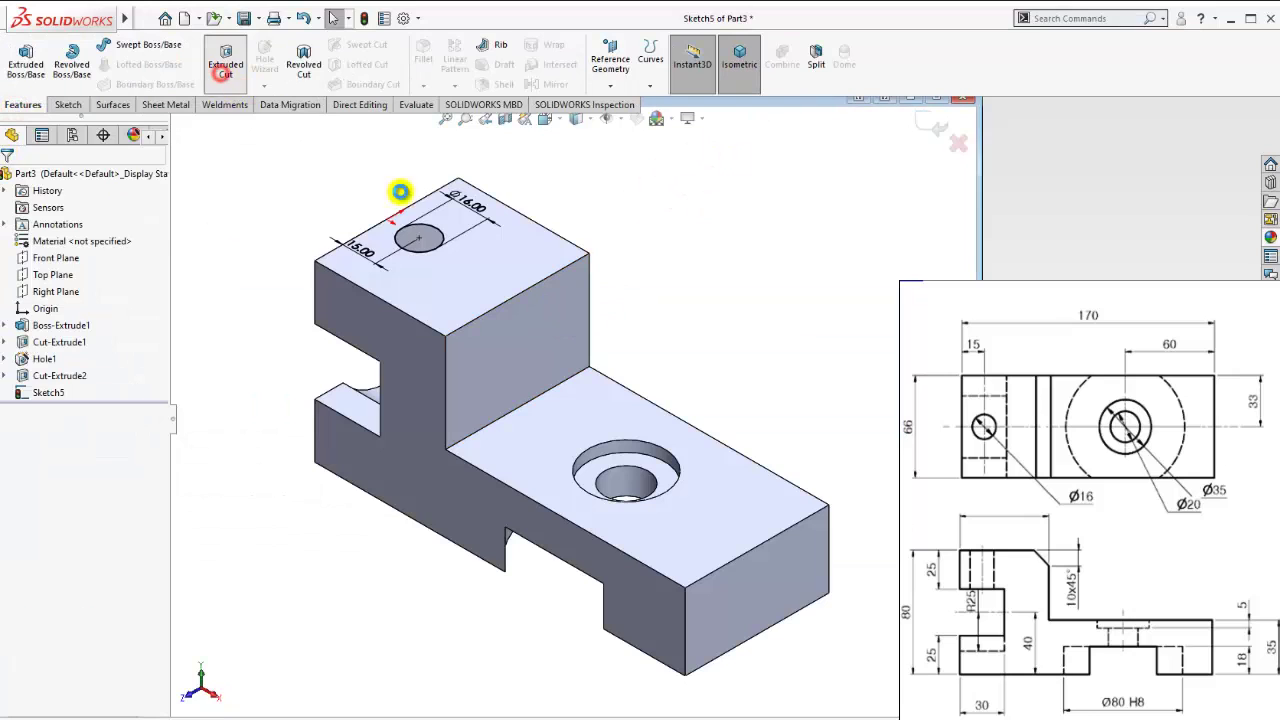
{"action": "mouse_move", "coordinate": [434, 323]}
{"action": "middle_mouse_down"}
{"action": "mouse_move", "coordinate": [527, 195]}
{"action": "mouse_move", "coordinate": [586, 243]}
{"action": "middle_mouse_up"}
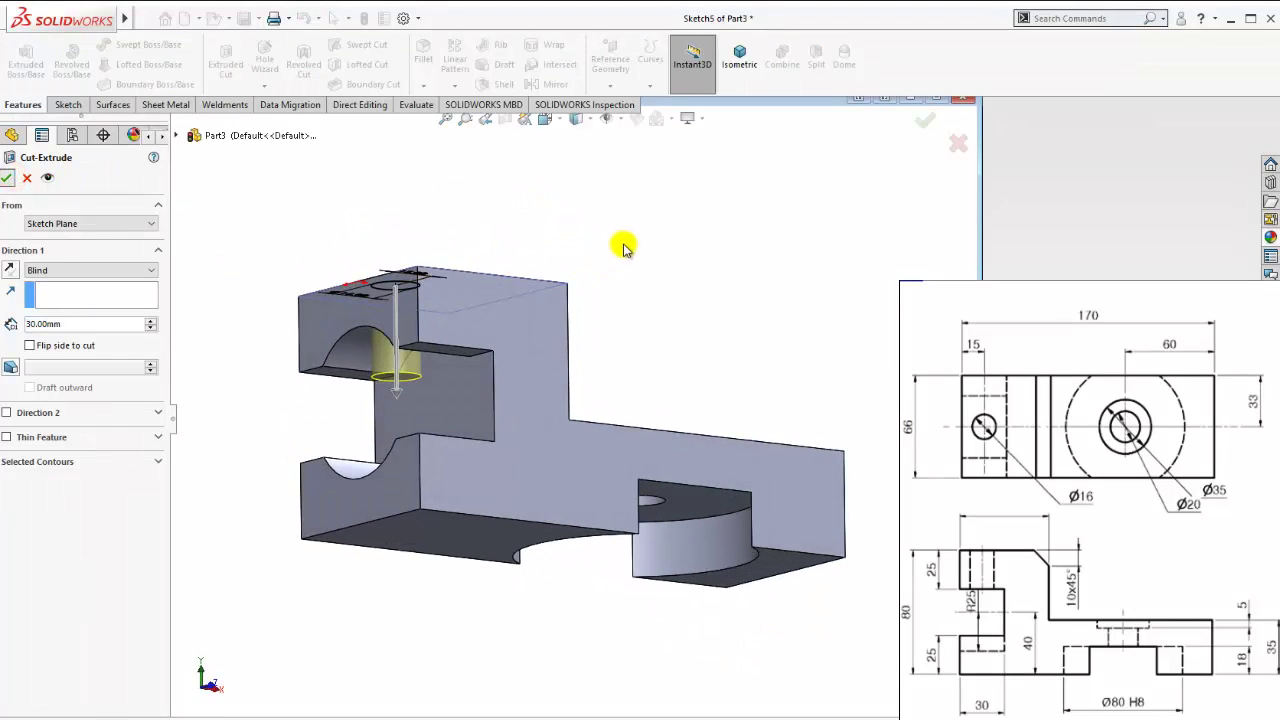
{"action": "key", "text": "Return"}
Inspect the part from its front face straight on and in a tilted 3D view.
{"action": "middle_click_drag", "start_coordinate": [608, 277], "coordinate": [563, 357]}
{"action": "left_click", "coordinate": [484, 405]}
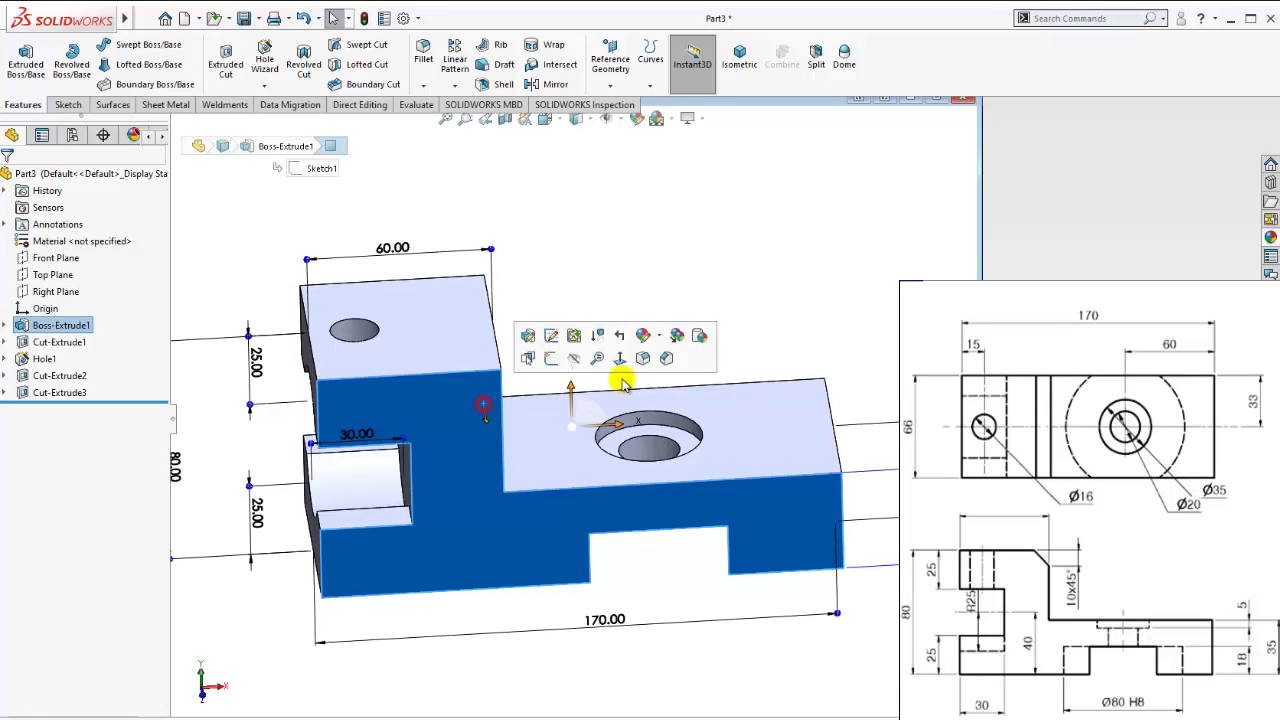
{"action": "left_click", "coordinate": [643, 358]}
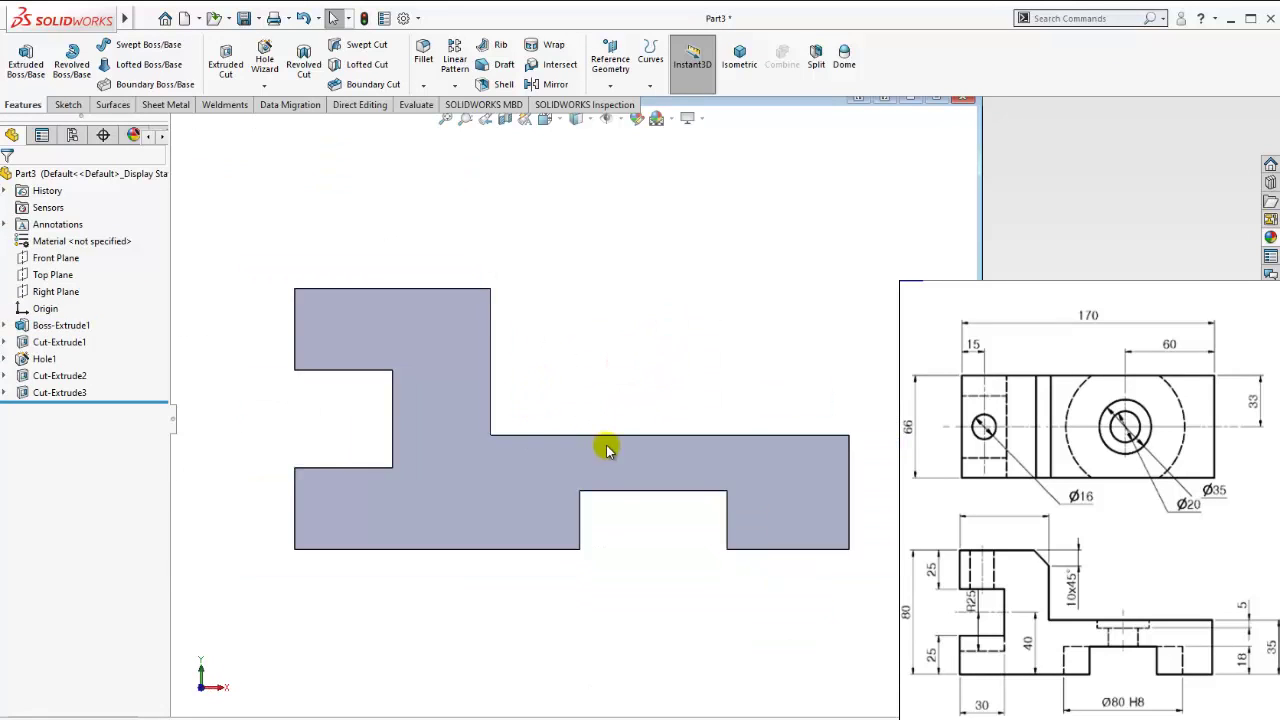
{"action": "mouse_move", "coordinate": [586, 417]}
{"action": "middle_mouse_down"}
{"action": "mouse_move", "coordinate": [543, 471]}
{"action": "mouse_move", "coordinate": [608, 477]}
{"action": "mouse_move", "coordinate": [557, 523]}
{"action": "mouse_move", "coordinate": [523, 420]}
{"action": "mouse_move", "coordinate": [647, 451]}
{"action": "middle_mouse_up"}
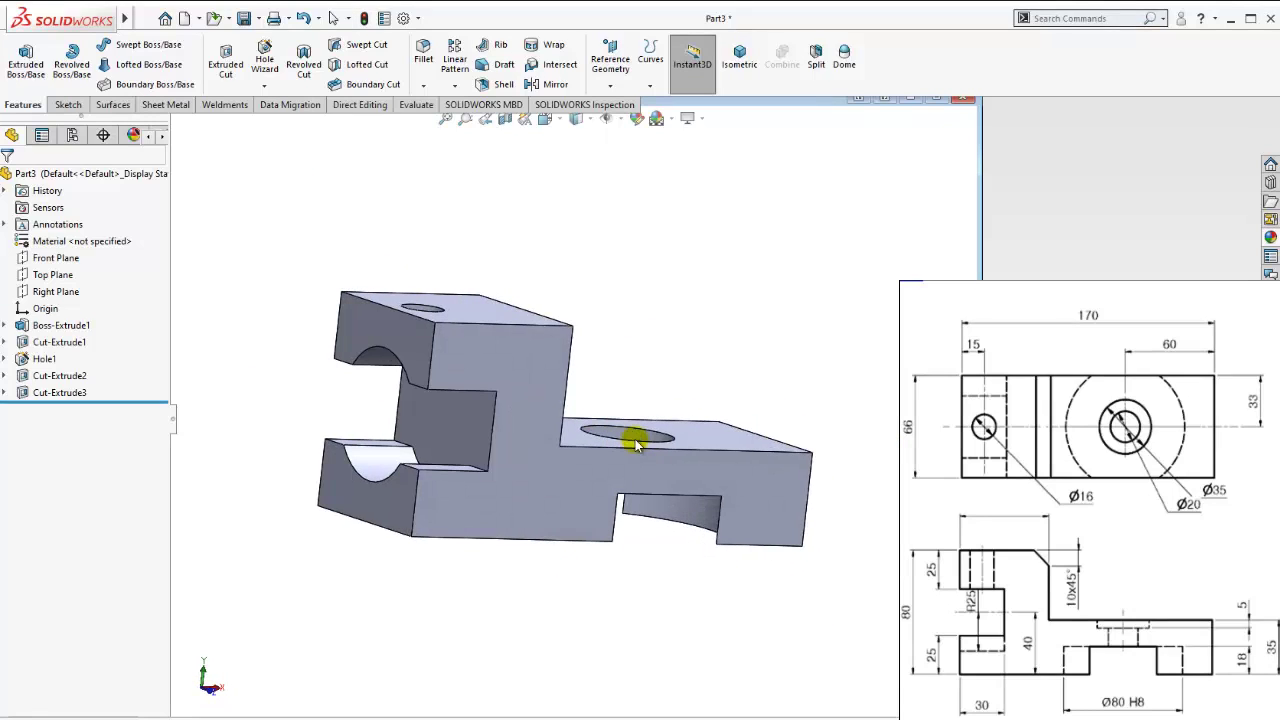
{"action": "left_click", "coordinate": [977, 592]}
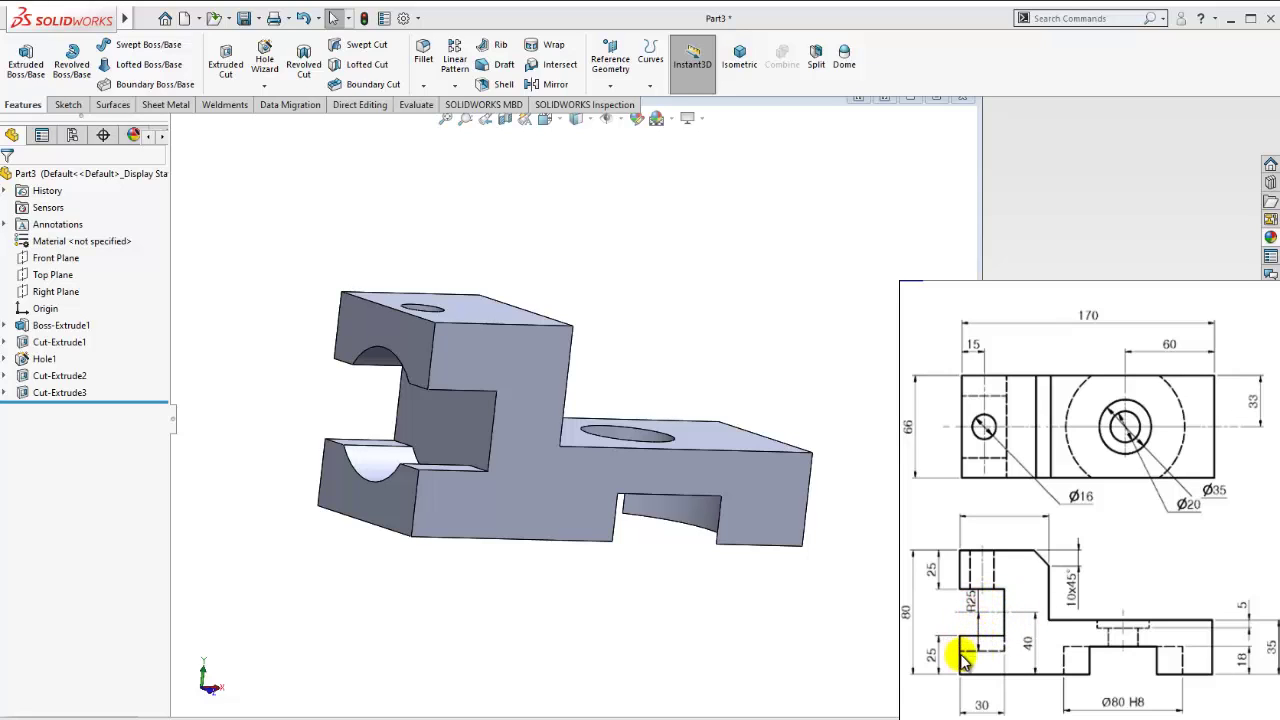
Open Cut-Extrude2's Sketch4 for editing, viewed face-on.
{"action": "left_click", "coordinate": [60, 376]}
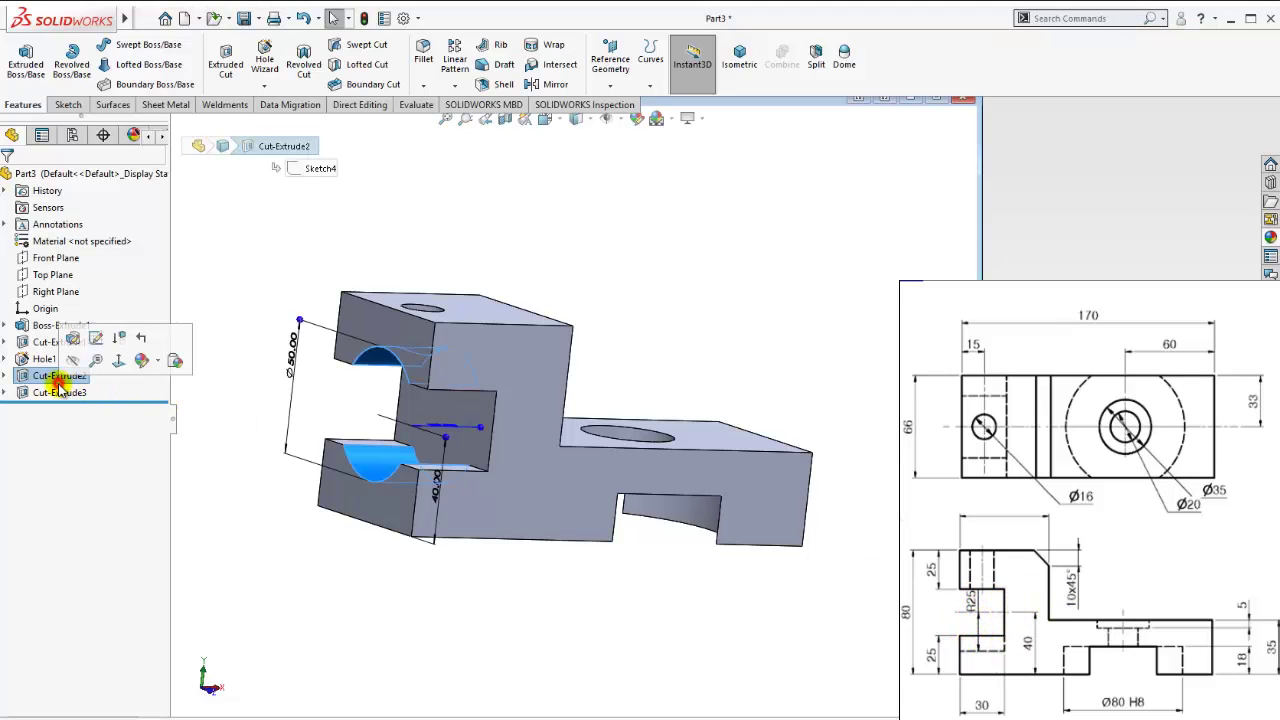
{"action": "left_click", "coordinate": [7, 375]}
{"action": "left_click", "coordinate": [67, 391]}
{"action": "left_click", "coordinate": [124, 364]}
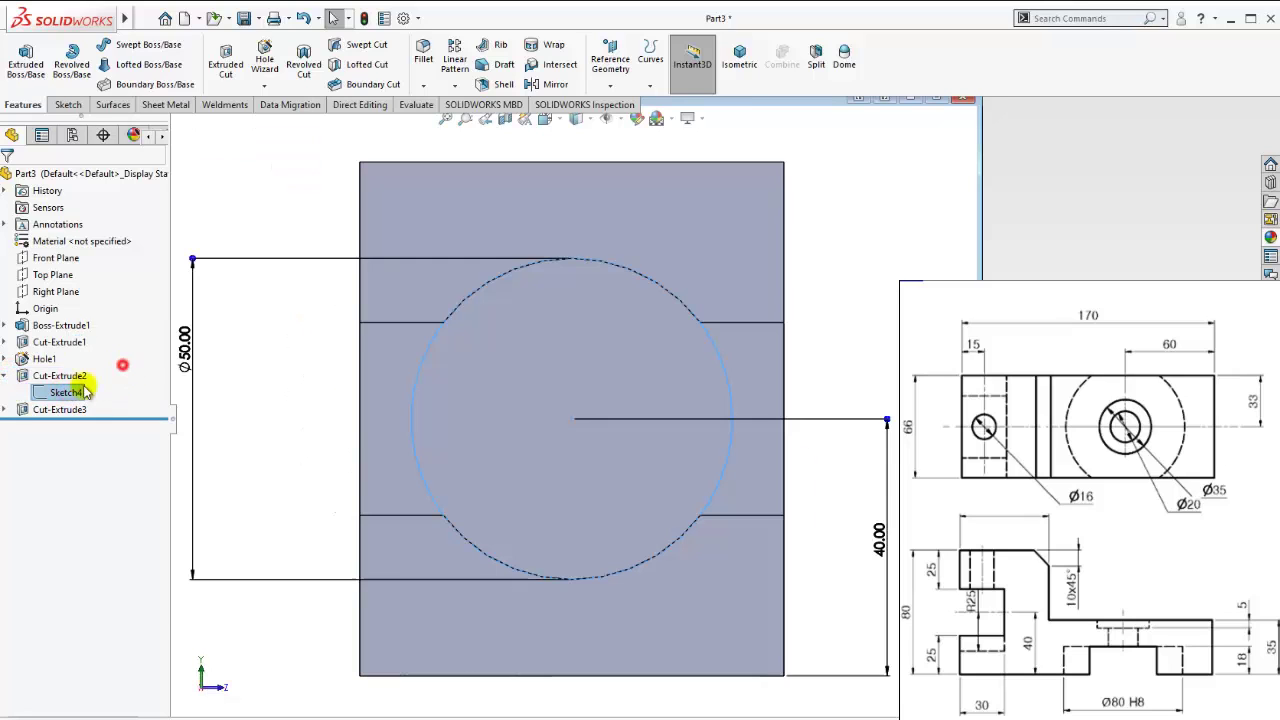
{"action": "right_click", "coordinate": [67, 392]}
{"action": "left_click", "coordinate": [110, 358]}
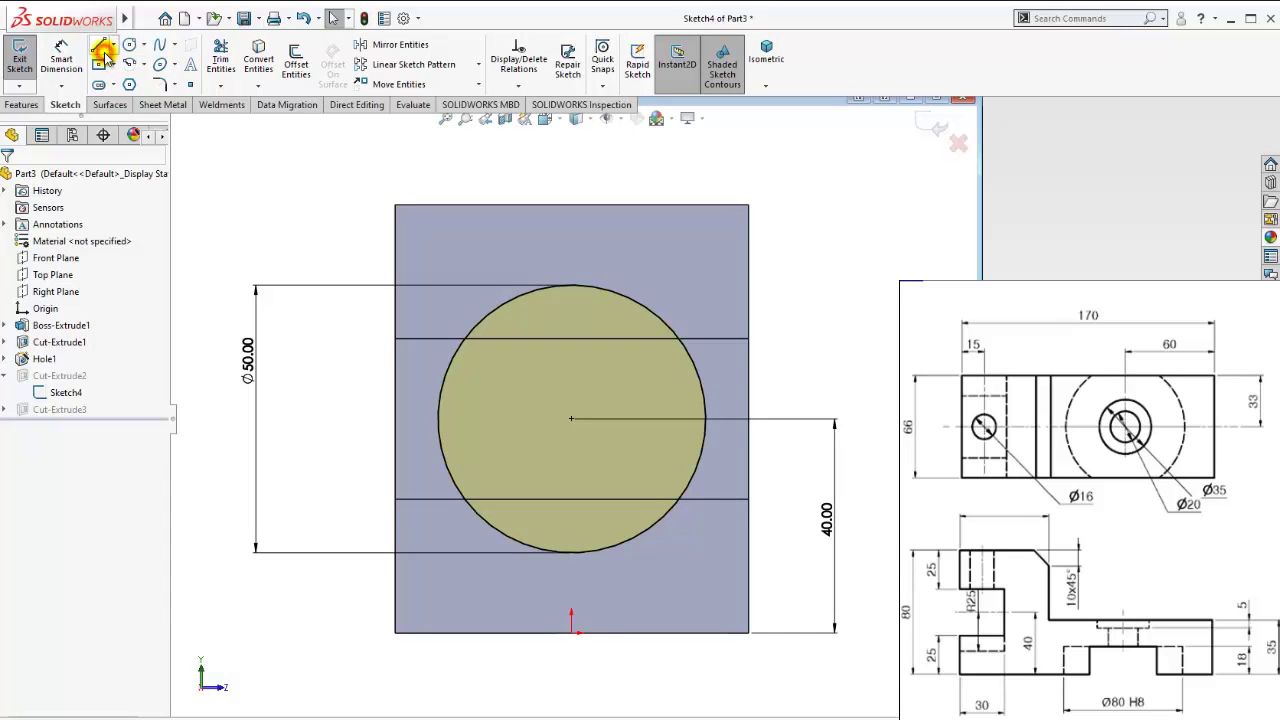
Split the Ø50 circle with a horizontal quadrant-to-quadrant line and rebuild the cut.
{"action": "left_click", "coordinate": [104, 57]}
{"action": "left_click", "coordinate": [438, 417]}
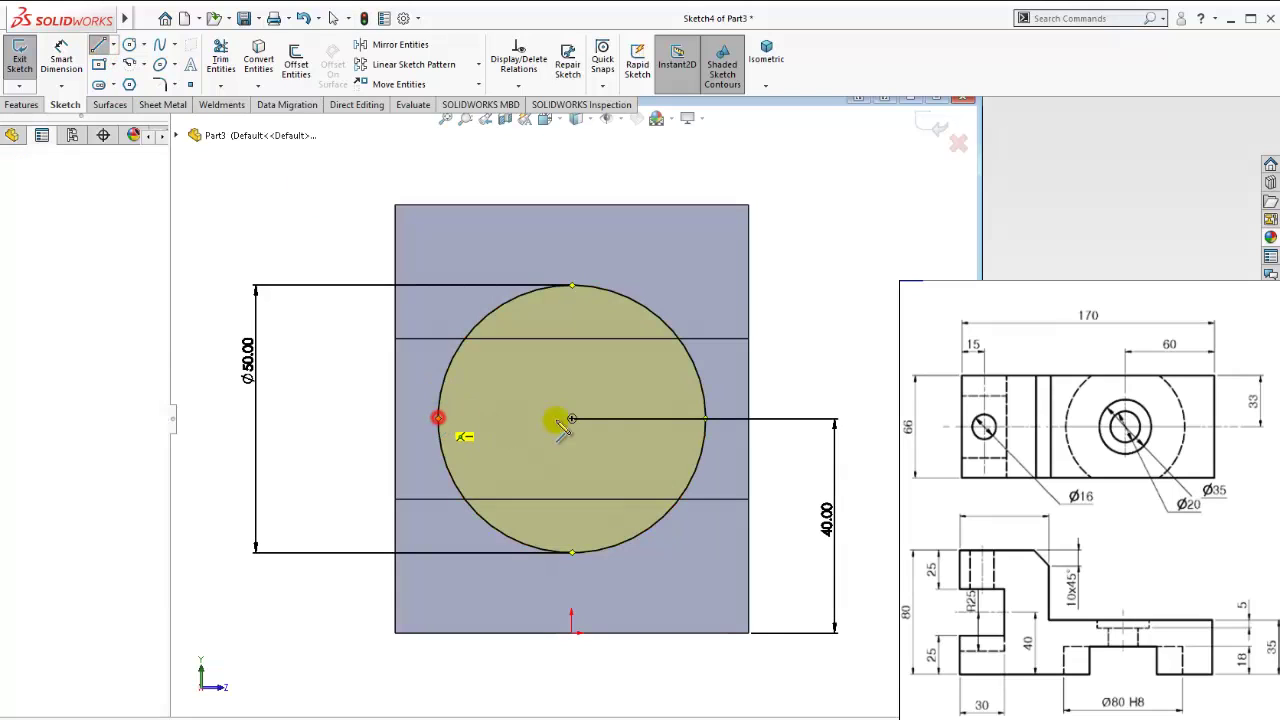
{"action": "left_click", "coordinate": [705, 417]}
{"action": "key", "text": "Escape"}
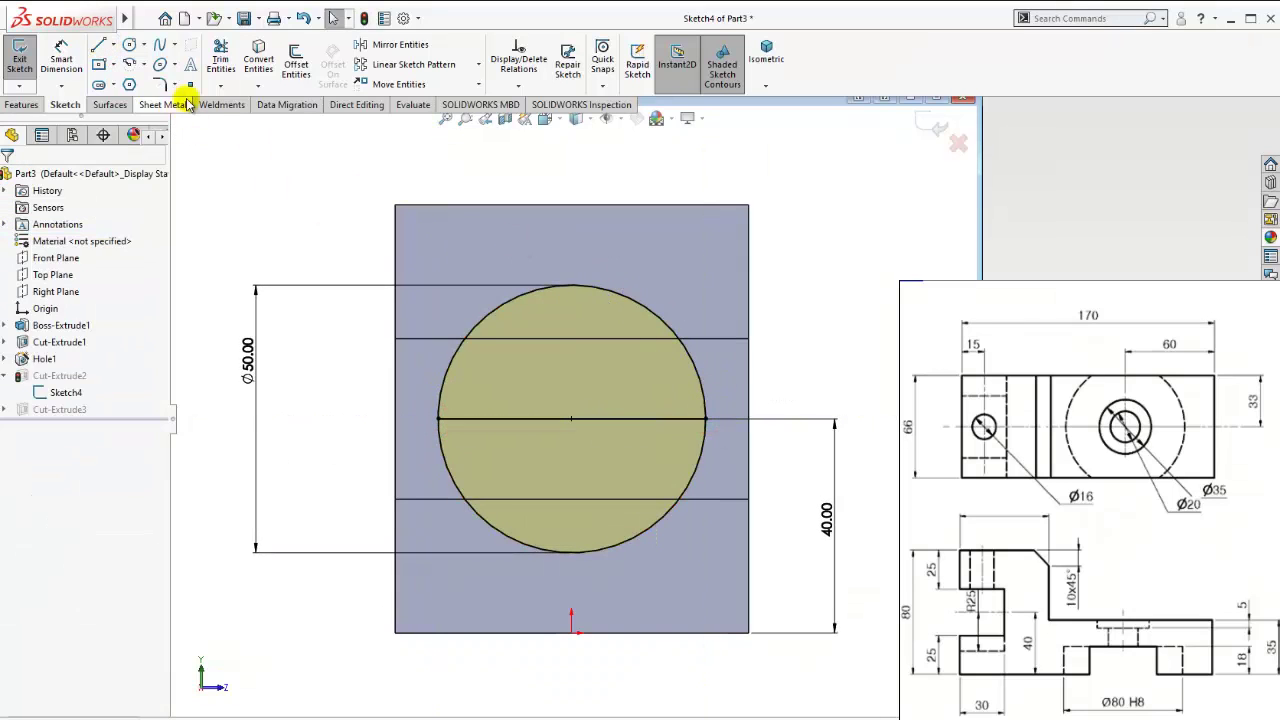
{"action": "left_click", "coordinate": [221, 60]}
{"action": "left_click", "coordinate": [940, 127]}
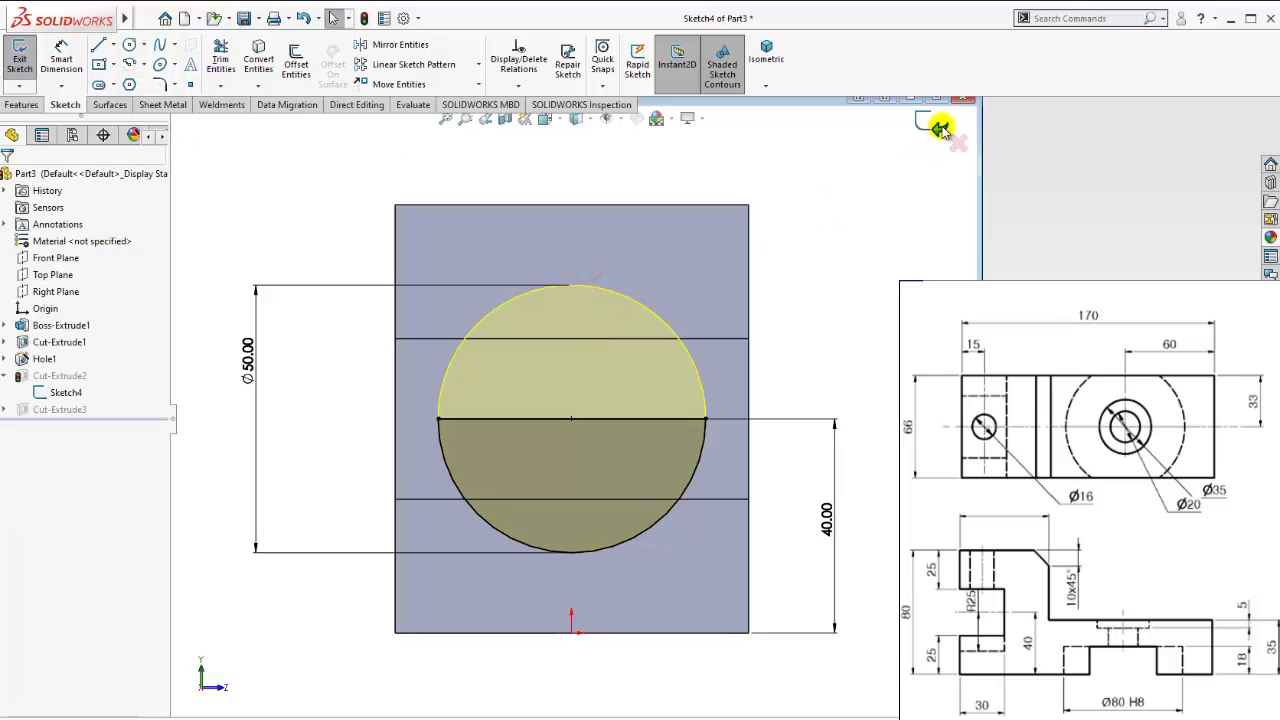
{"action": "key", "text": "ctrl+b"}
{"action": "mouse_move", "coordinate": [726, 351]}
{"action": "middle_mouse_down"}
{"action": "mouse_move", "coordinate": [571, 406]}
{"action": "mouse_move", "coordinate": [586, 367]}
{"action": "mouse_move", "coordinate": [586, 463]}
{"action": "mouse_move", "coordinate": [609, 480]}
{"action": "mouse_move", "coordinate": [654, 463]}
{"action": "middle_mouse_up"}
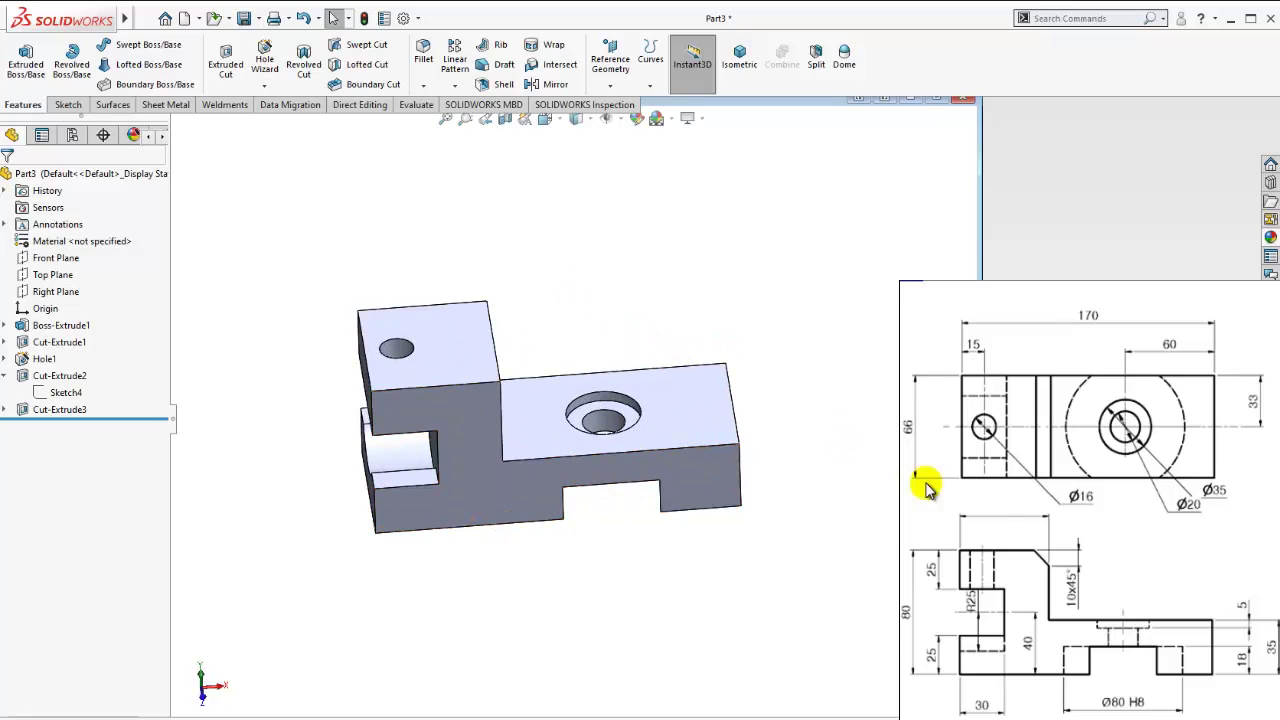
Chamfer the tall block's top right edge 10 mm × 45°.
{"action": "left_click", "coordinate": [426, 88]}
{"action": "left_click", "coordinate": [447, 118]}
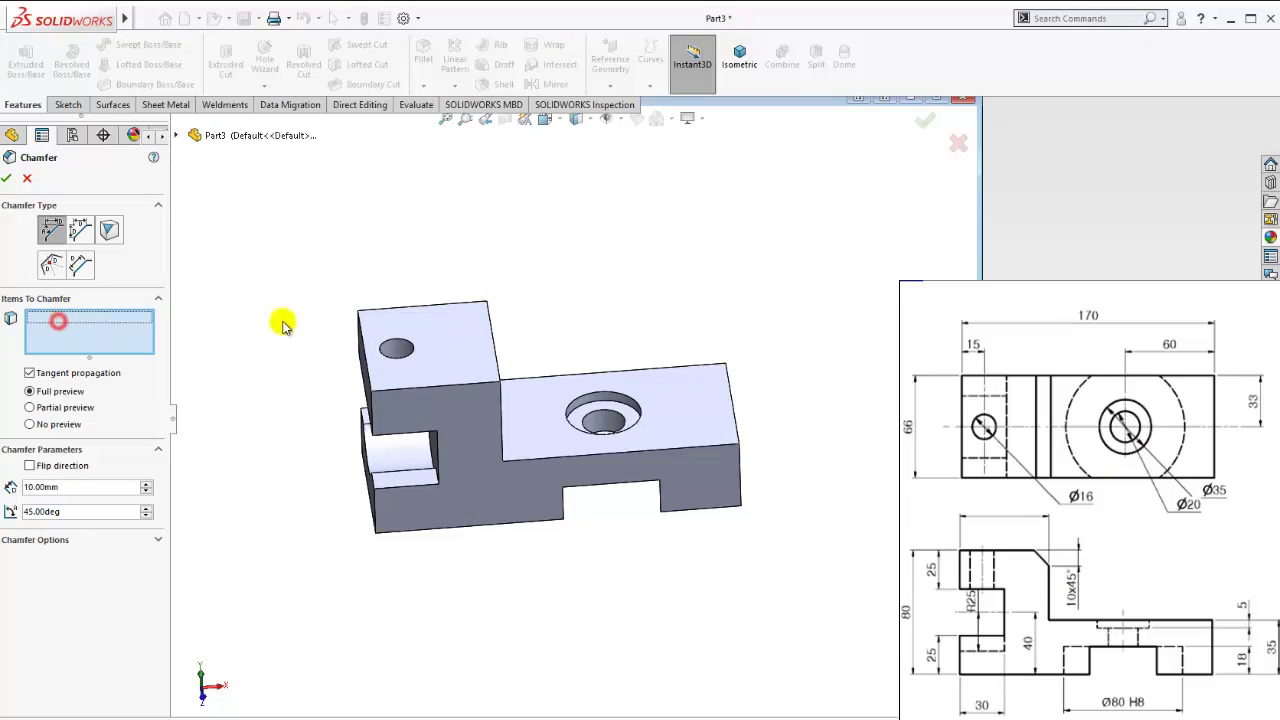
{"action": "left_click", "coordinate": [486, 327]}
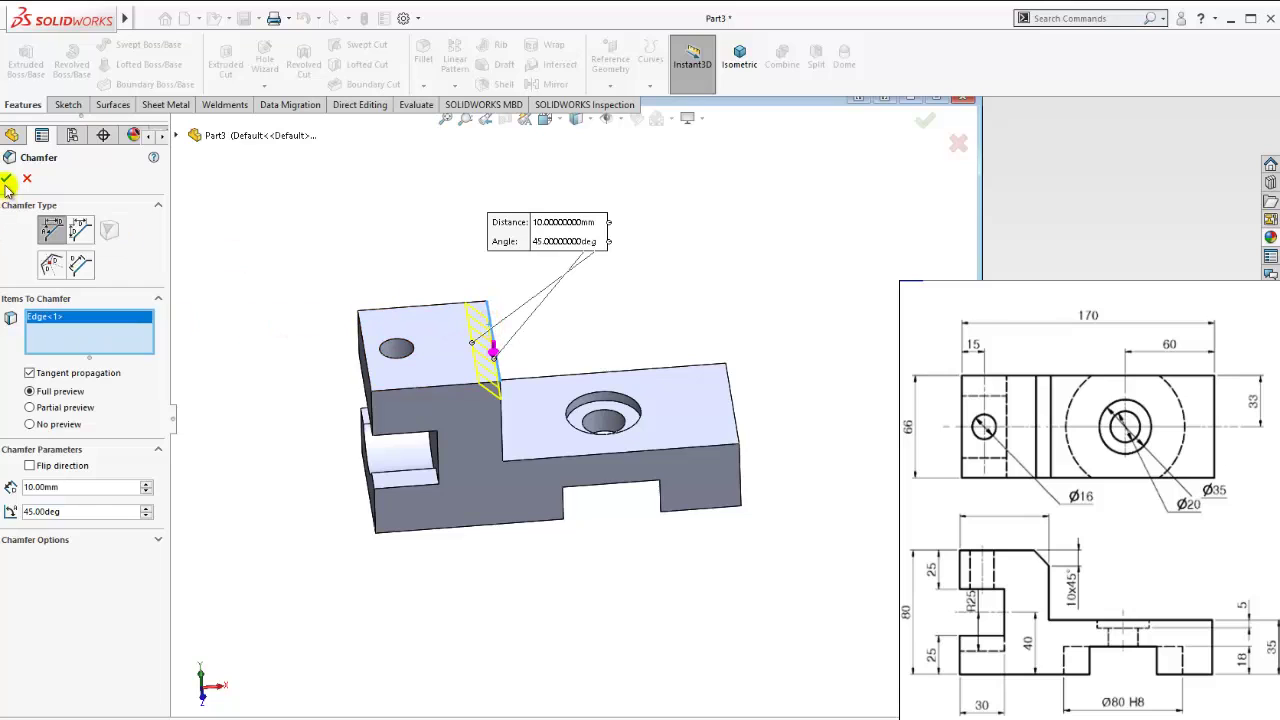
{"action": "right_click", "coordinate": [605, 311]}
{"action": "middle_click_drag", "start_coordinate": [541, 351], "coordinate": [531, 266]}
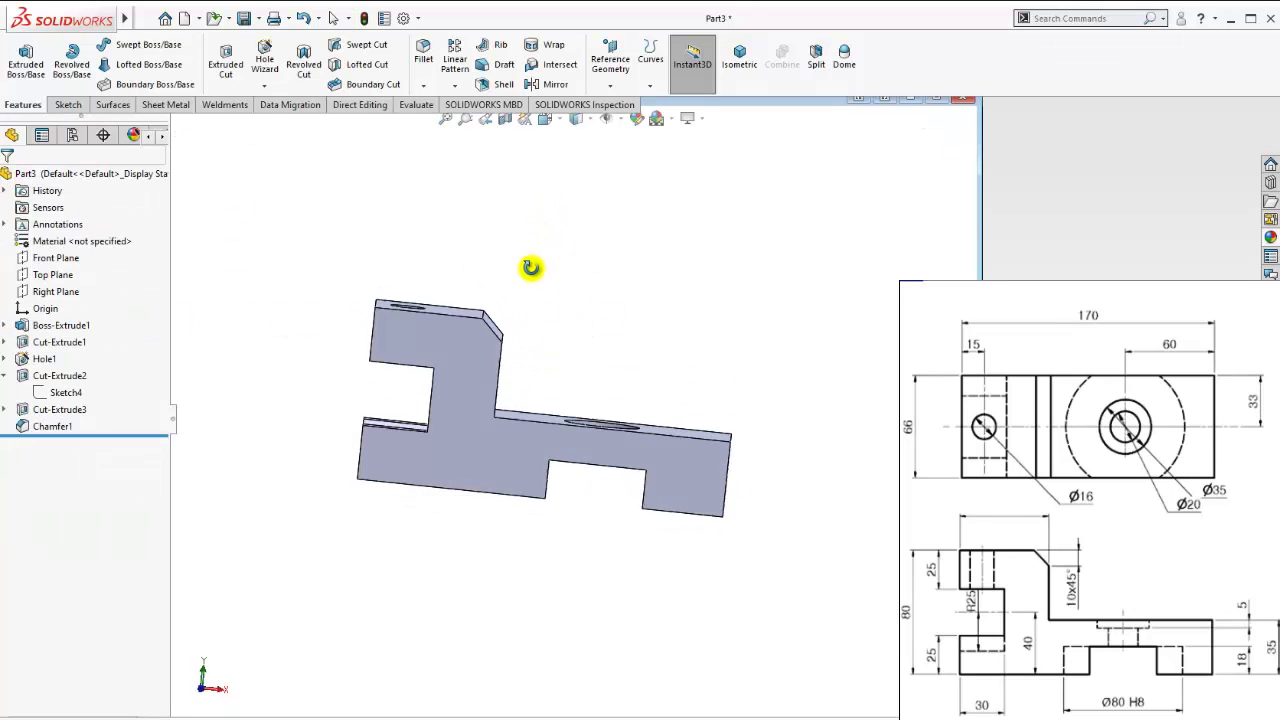
Show Hidden Lines Visible and compare top, side, front and isometric views with the drawing.
{"action": "left_click", "coordinate": [592, 132]}
{"action": "left_click", "coordinate": [580, 192]}
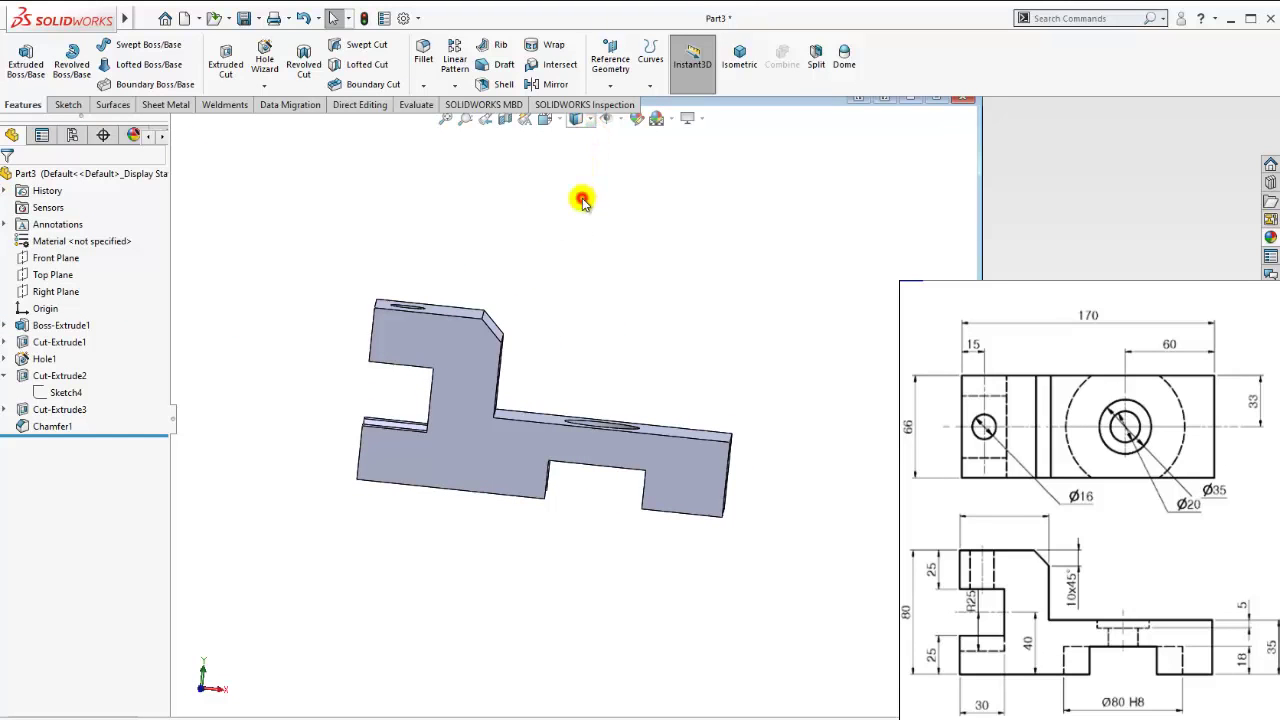
{"action": "right_click_drag", "start_coordinate": [624, 359], "coordinate": [630, 308]}
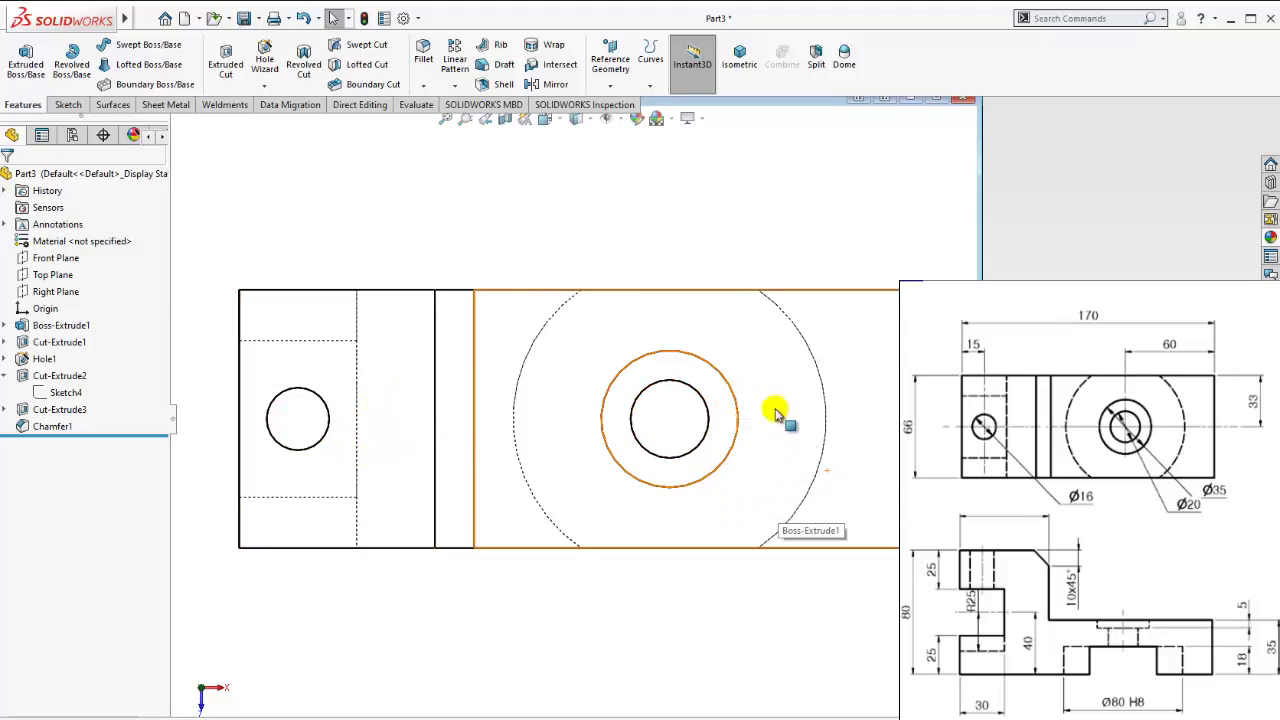
{"action": "right_click_drag", "start_coordinate": [553, 202], "coordinate": [500, 197]}
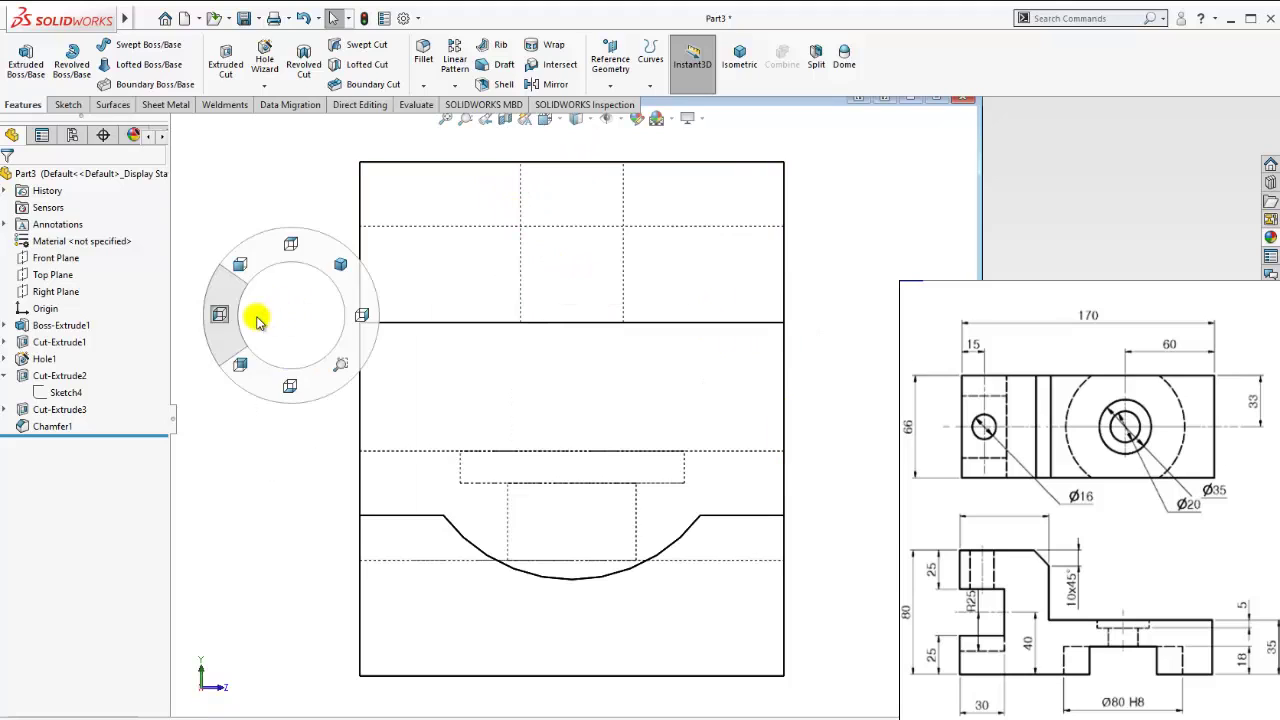
{"action": "right_click_drag", "start_coordinate": [283, 314], "coordinate": [343, 320]}
{"action": "mouse_move", "coordinate": [284, 349]}
{"action": "right_mouse_down"}
{"action": "mouse_move", "coordinate": [249, 390]}
{"action": "mouse_move", "coordinate": [225, 345]}
{"action": "right_mouse_up"}
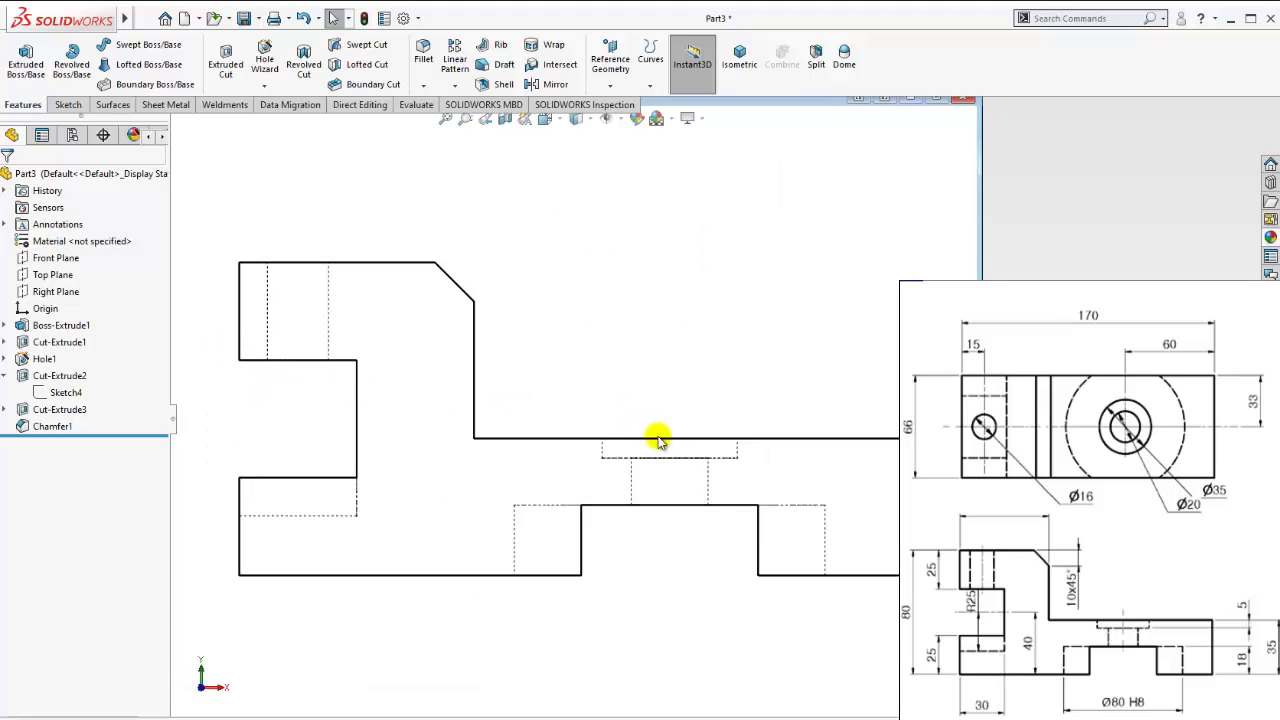
{"action": "scroll", "coordinate": [659, 440], "scroll_direction": "up", "scroll_amount": 2}
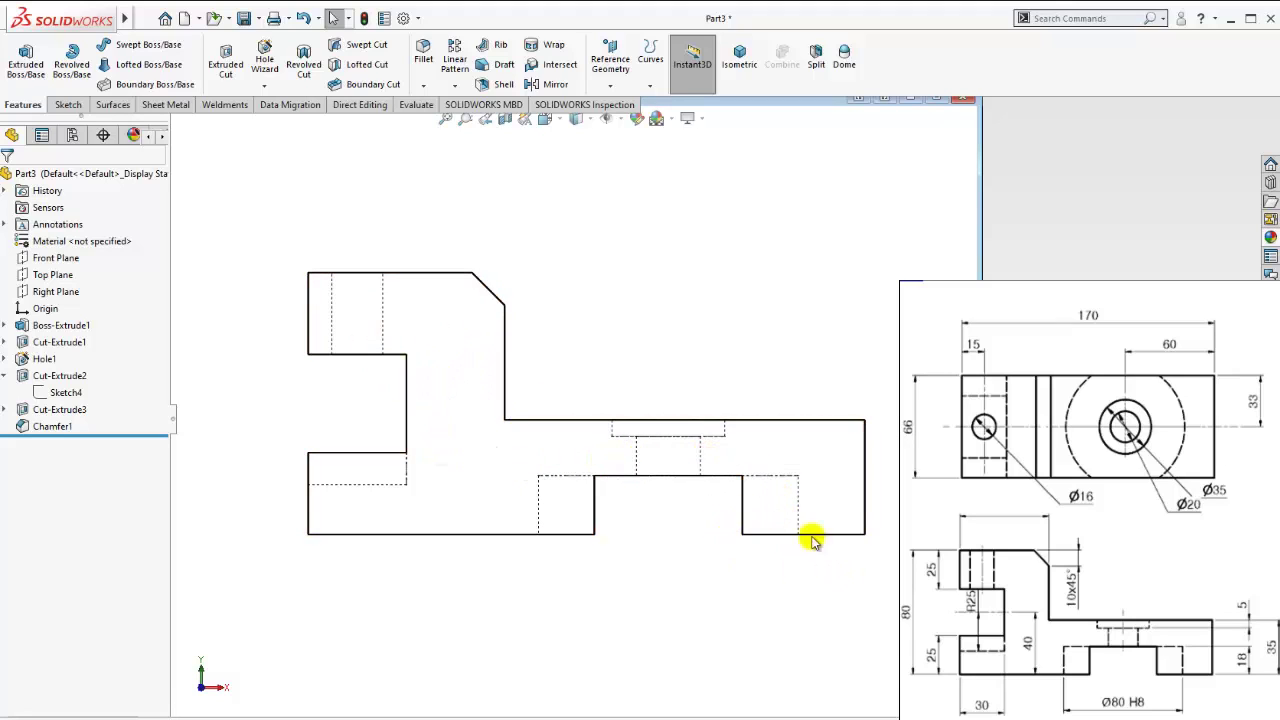
{"action": "mouse_move", "coordinate": [690, 285]}
{"action": "right_mouse_down"}
{"action": "mouse_move", "coordinate": [688, 220]}
{"action": "mouse_move", "coordinate": [736, 233]}
{"action": "right_mouse_up"}
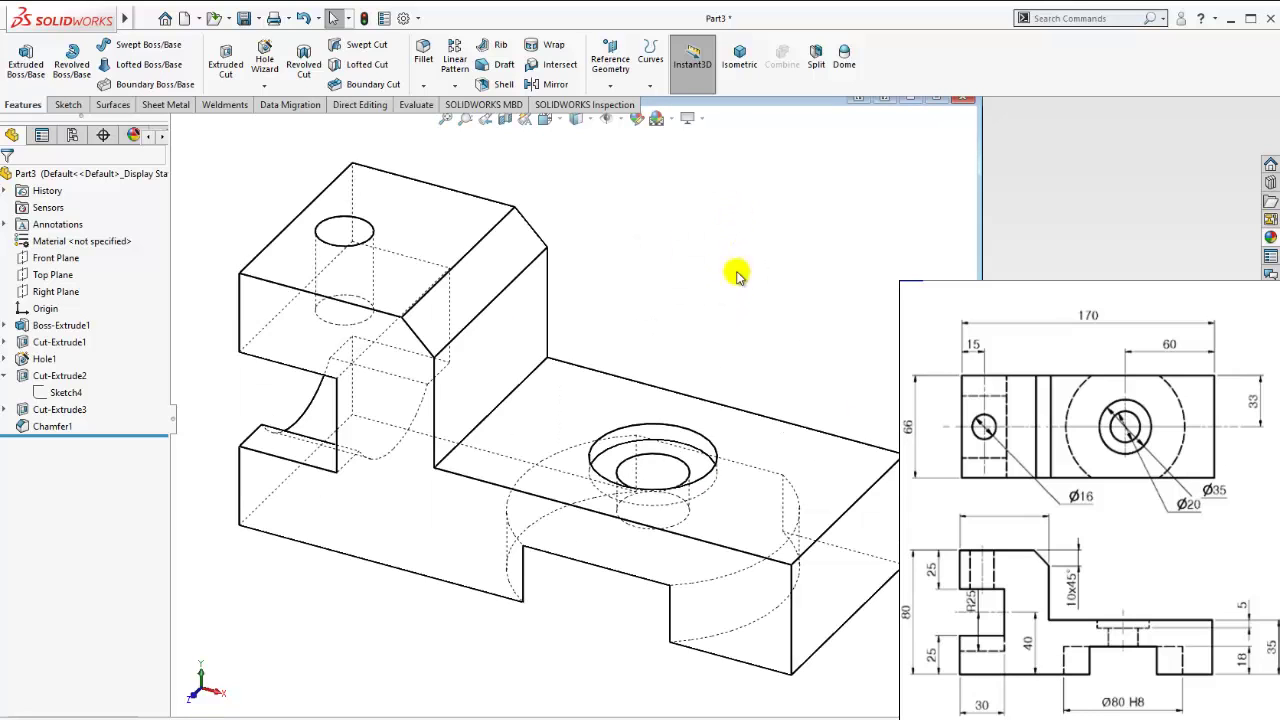
Restore Shaded with Edges display after briefly checking a front-plane section view.
{"action": "left_click", "coordinate": [592, 124]}
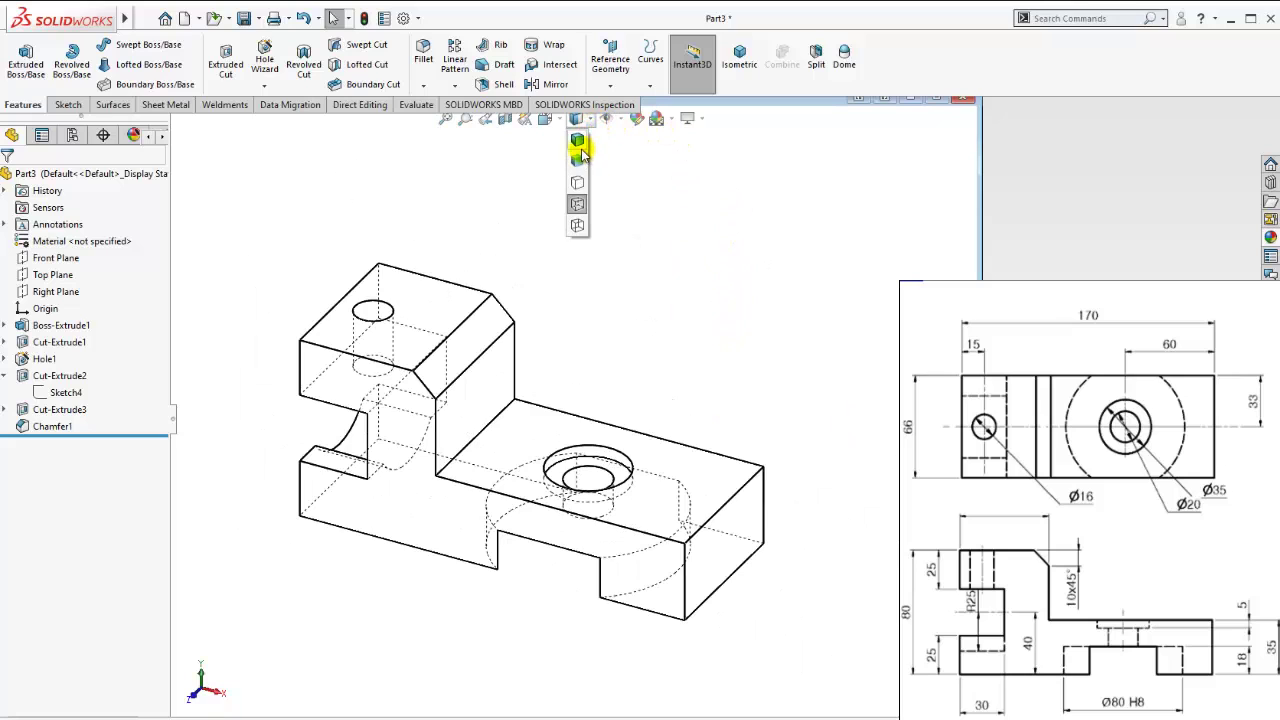
{"action": "left_click", "coordinate": [578, 147]}
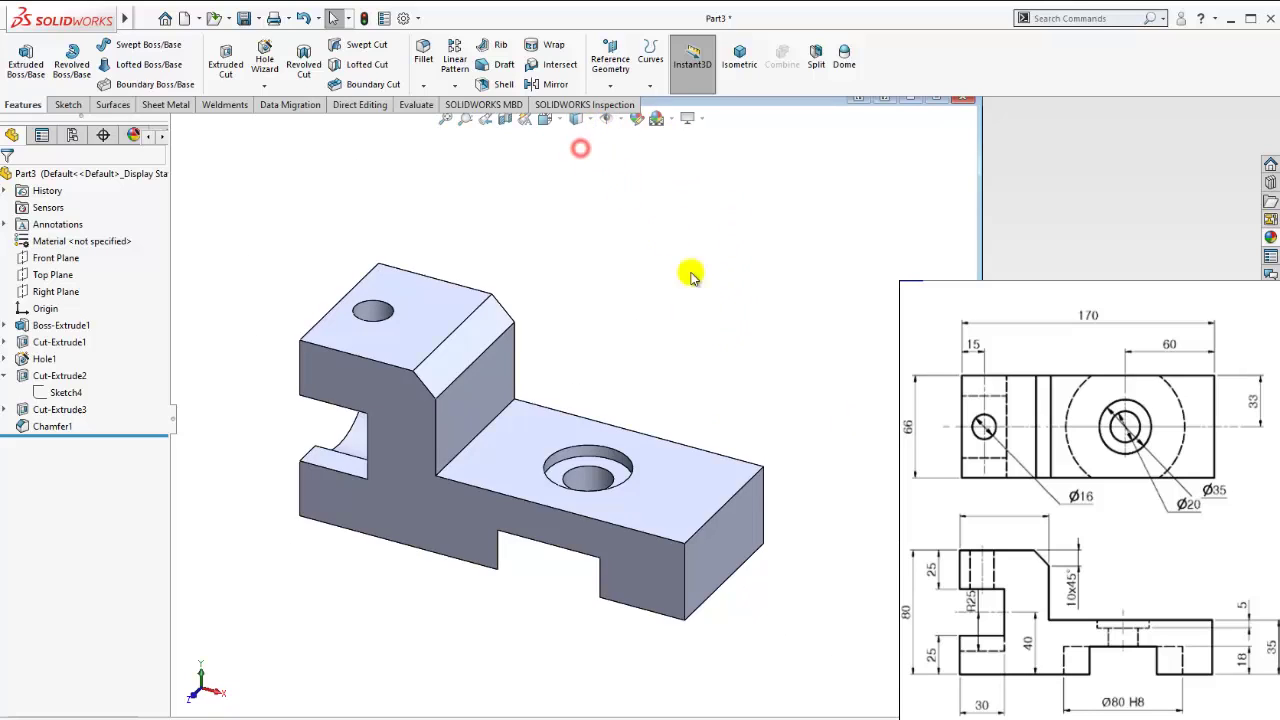
{"action": "left_click", "coordinate": [506, 120]}
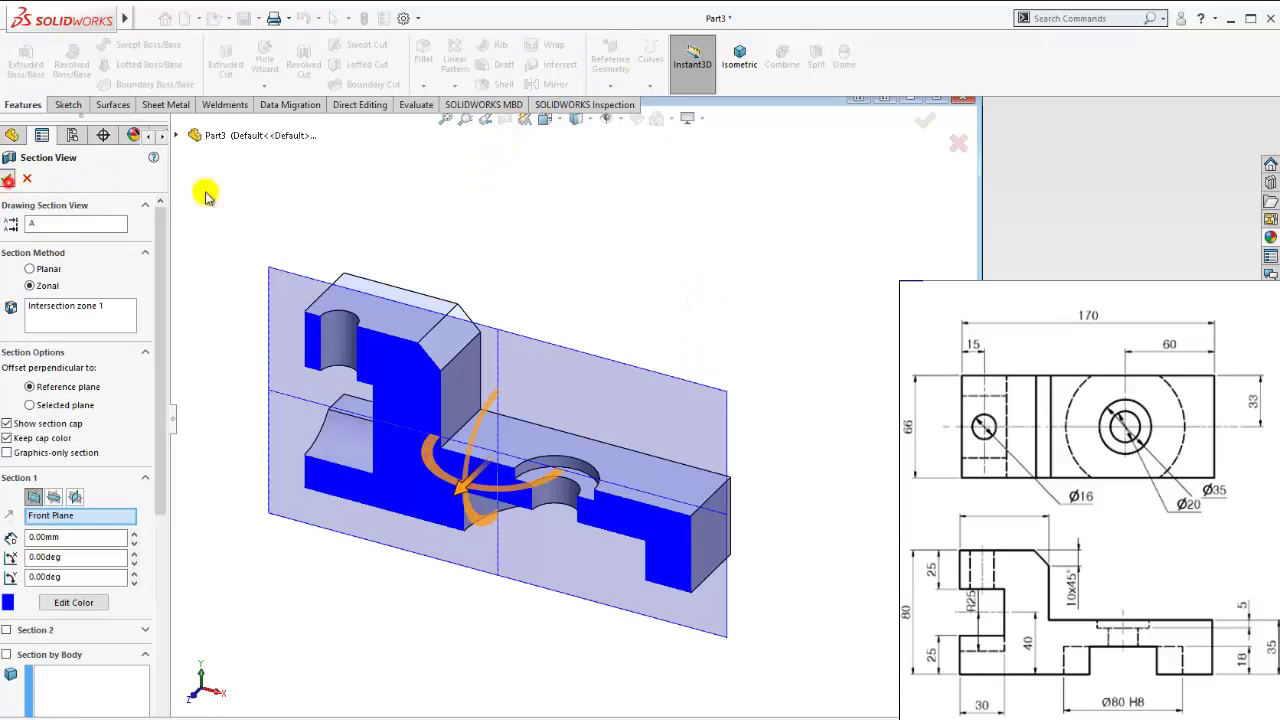
{"action": "left_click", "coordinate": [8, 179]}
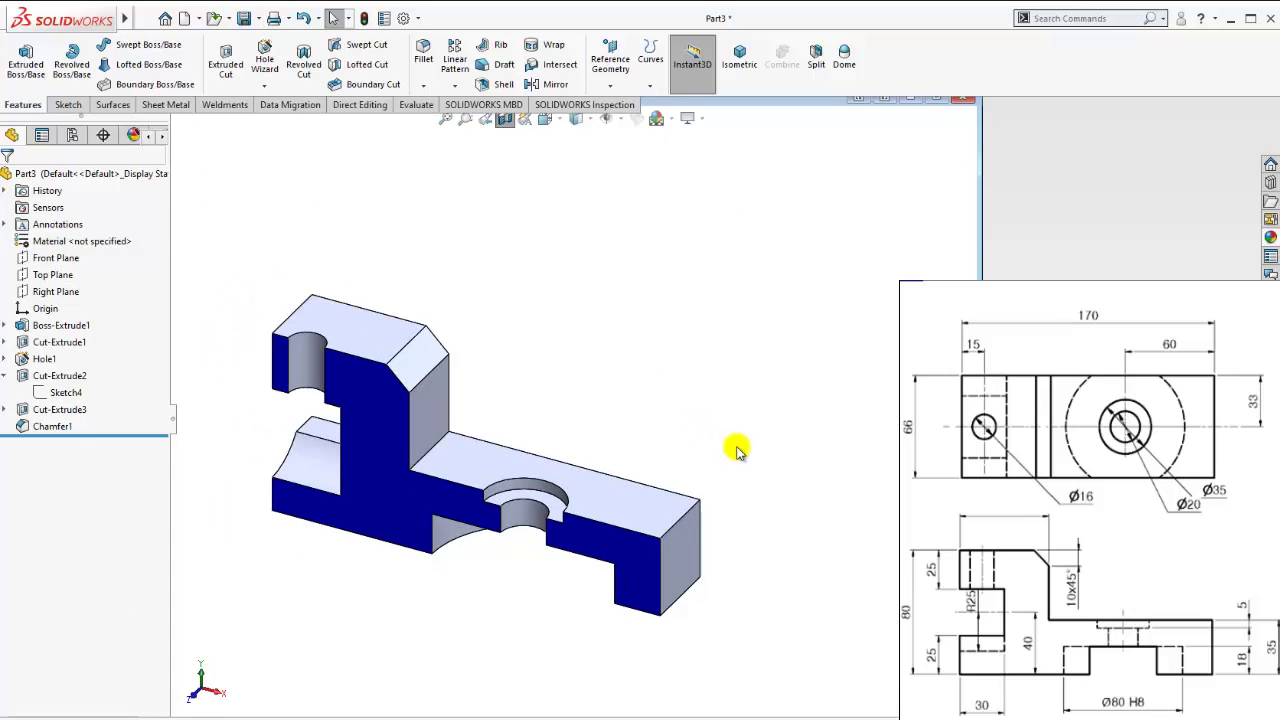
{"action": "left_click", "coordinate": [506, 120]}
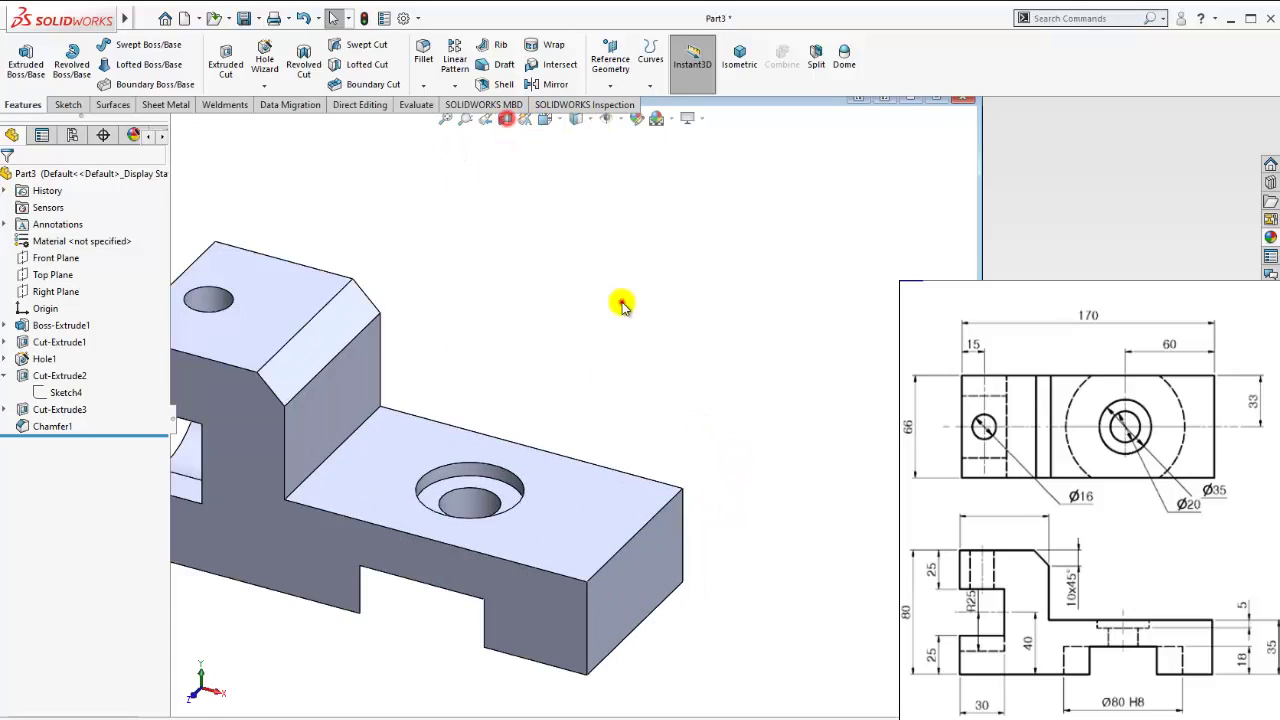
{"action": "mouse_move", "coordinate": [623, 300]}
{"action": "middle_mouse_down"}
{"action": "mouse_move", "coordinate": [693, 416]}
{"action": "mouse_move", "coordinate": [785, 470]}
{"action": "middle_mouse_up"}
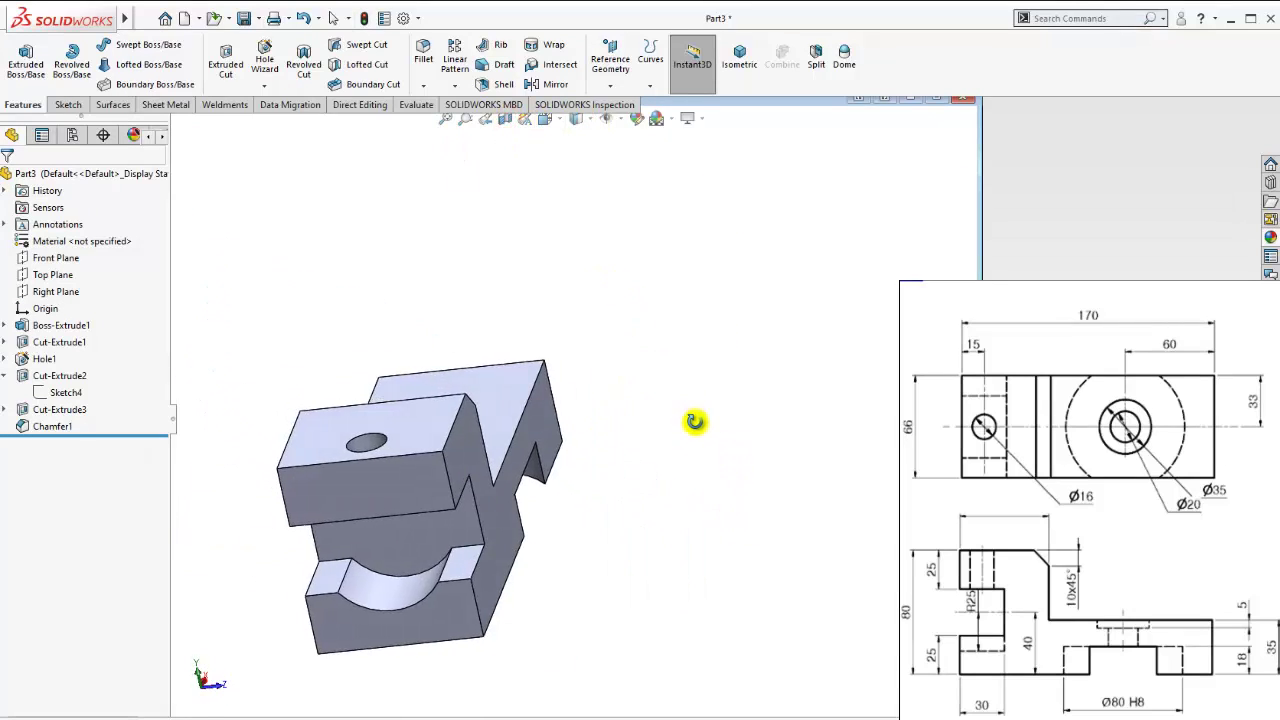